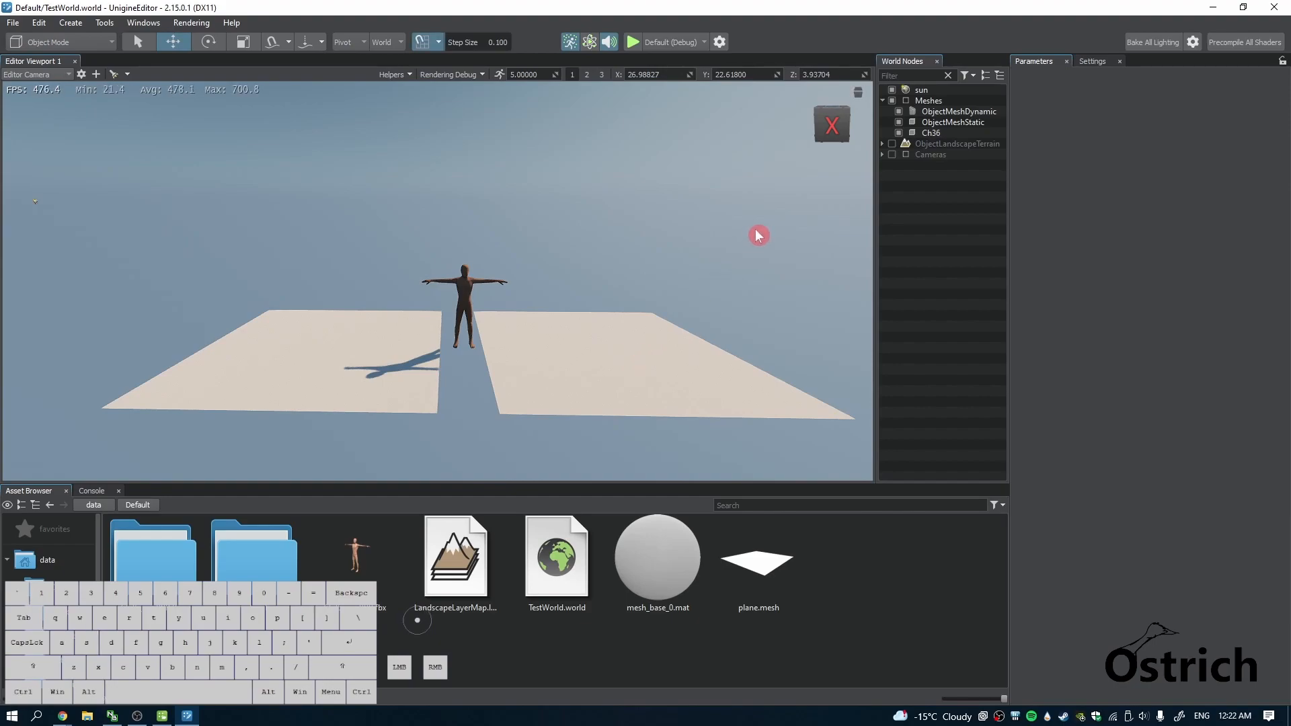
right_click(629, 139)
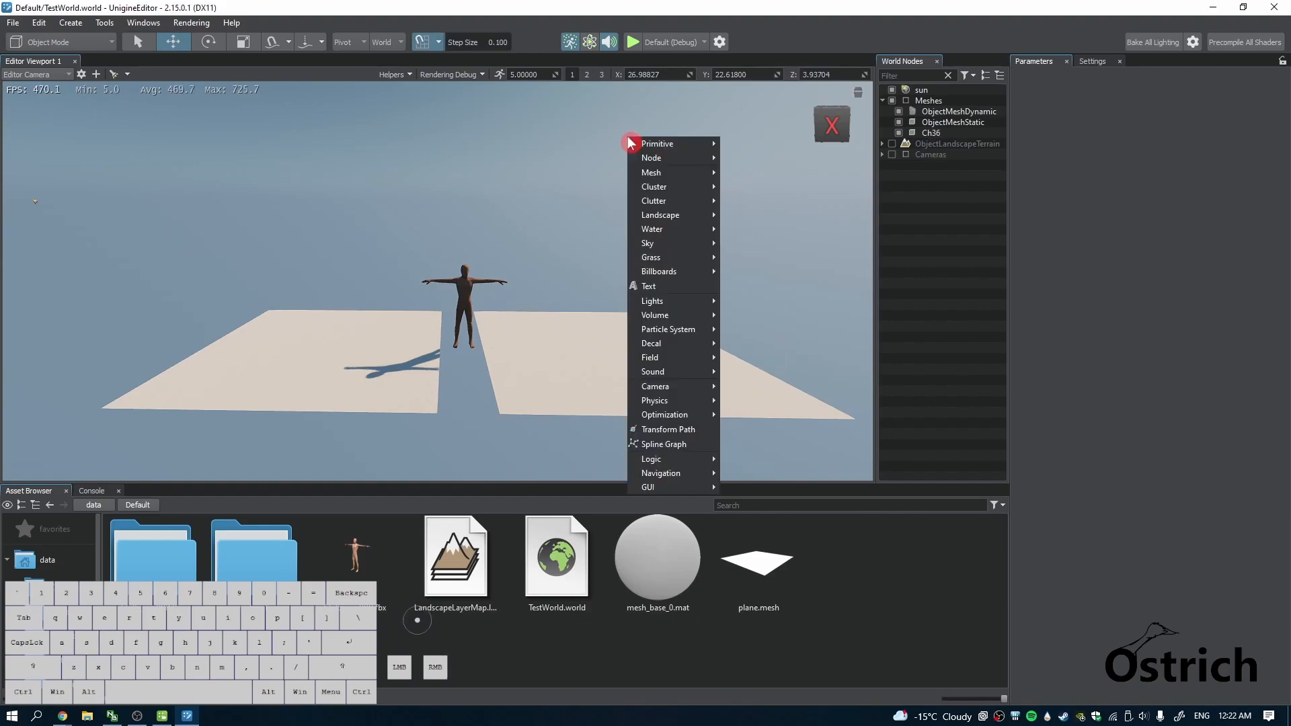
mouse_move(659, 176)
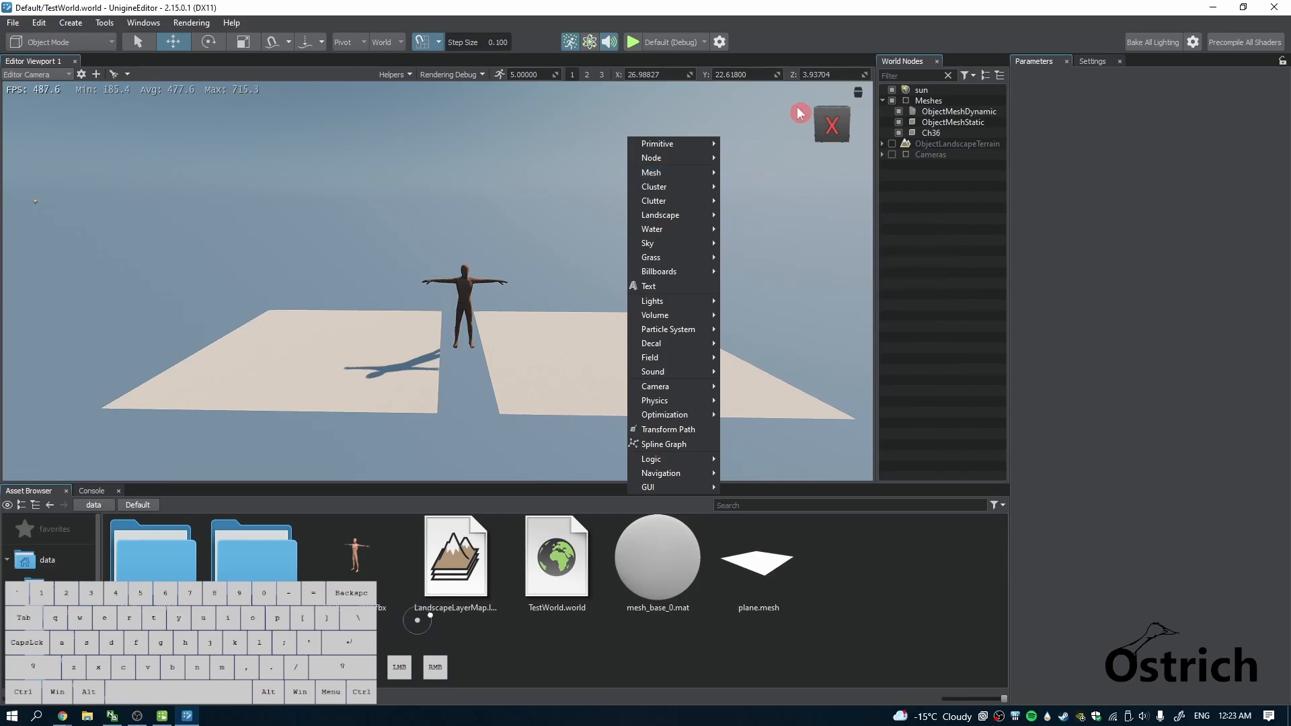
Step: Compare the node parameters of ObjectMeshStatic and ObjectMeshDynamic, including the static mesh's surface settings
left_click(942, 120)
left_click(942, 111)
left_click(658, 375)
left_click(389, 361)
left_click(600, 361)
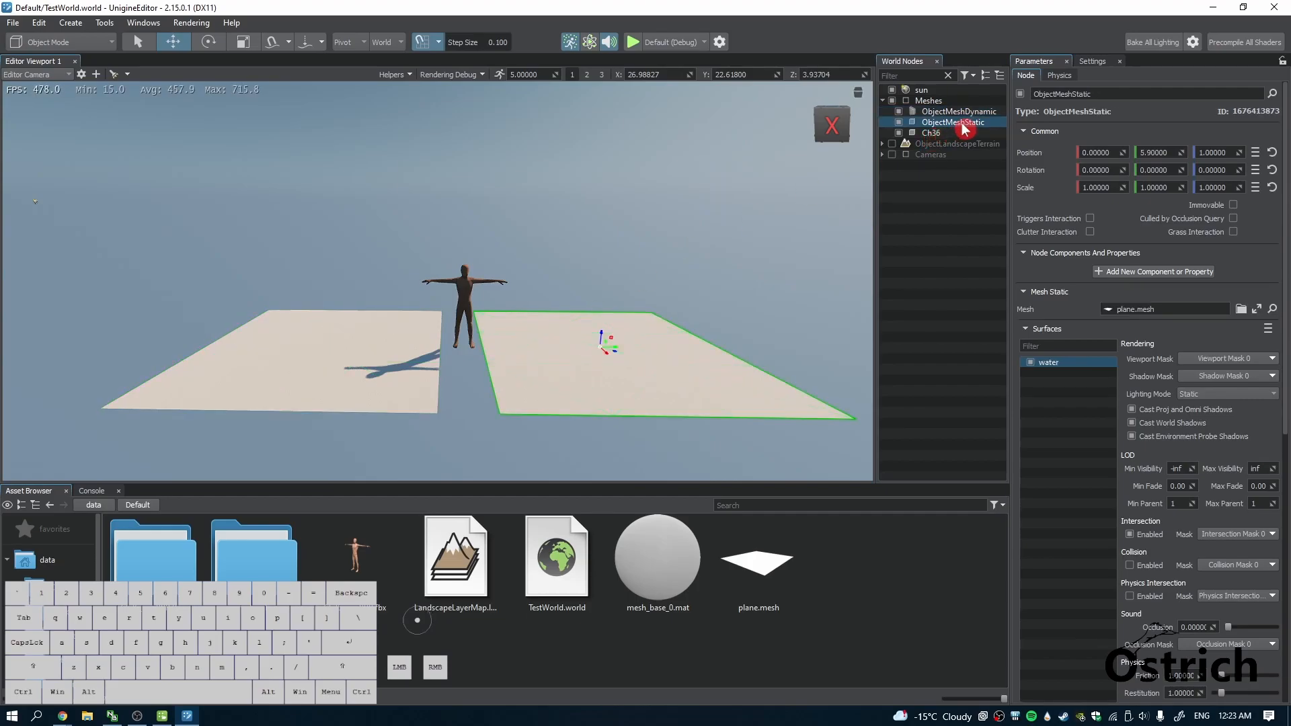
left_click(308, 393)
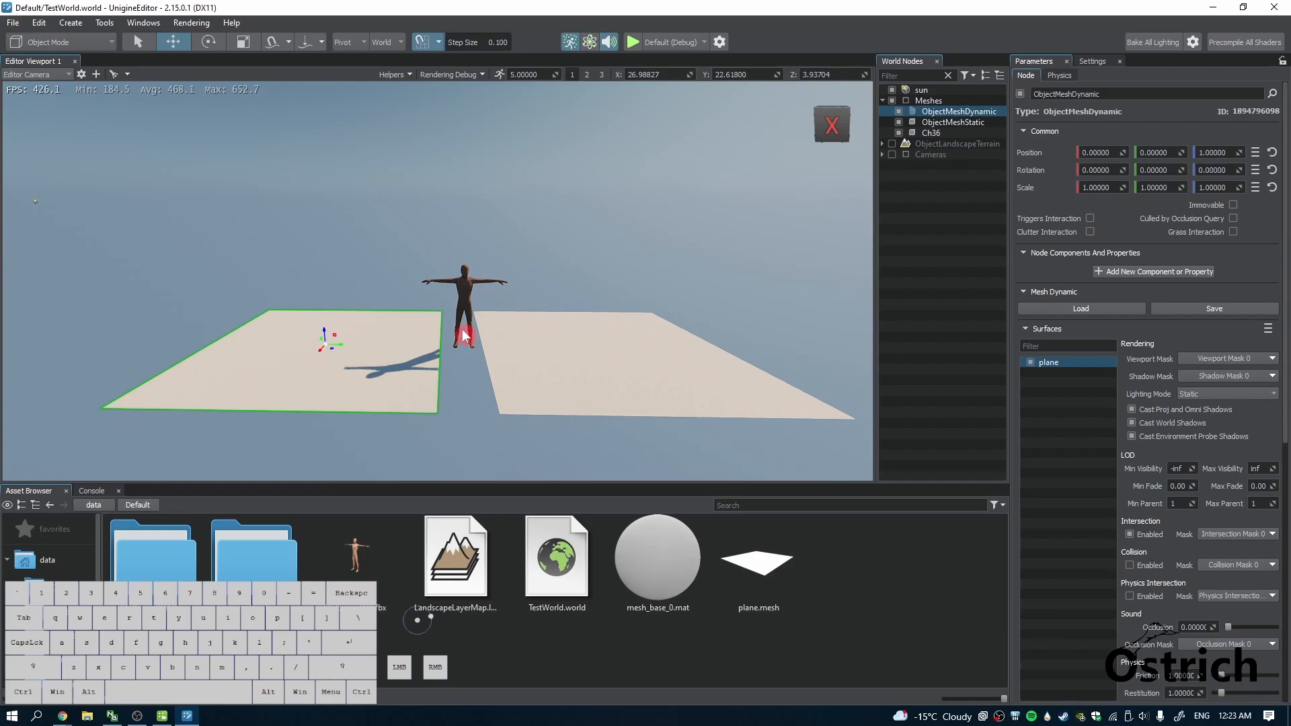
left_click(937, 123)
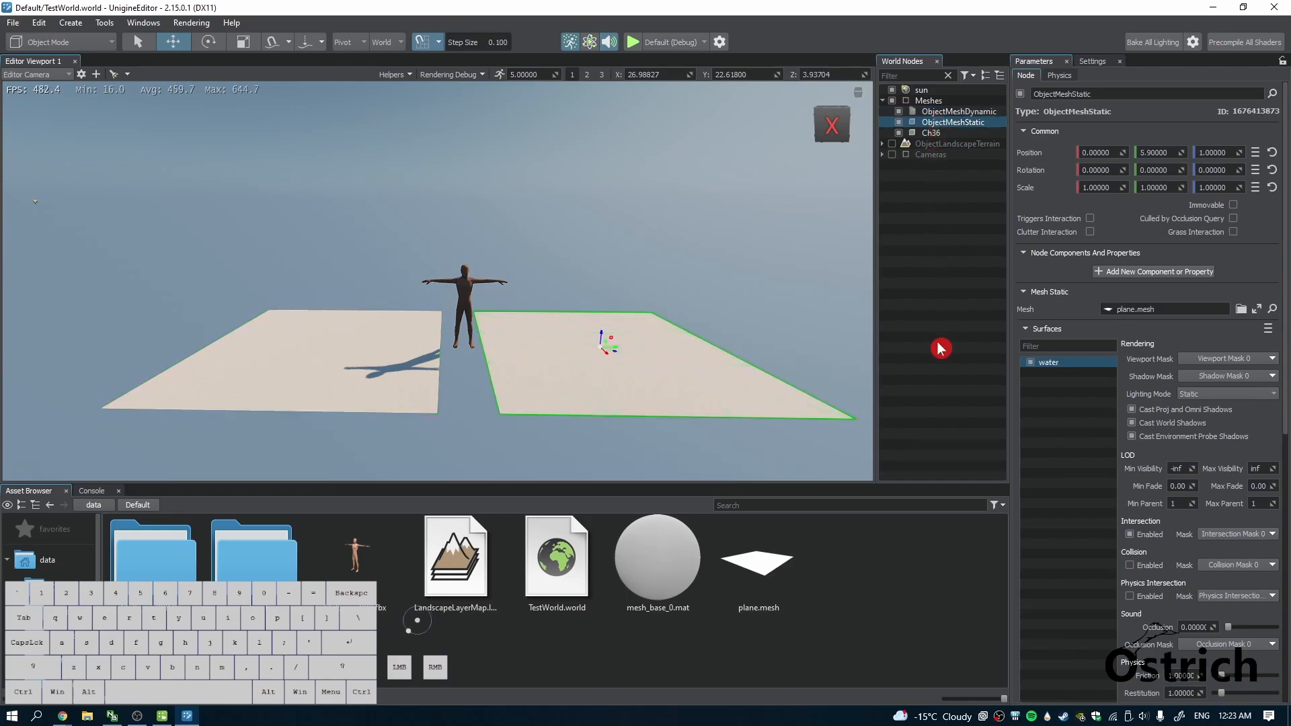
scroll(1089, 358, "down", 5)
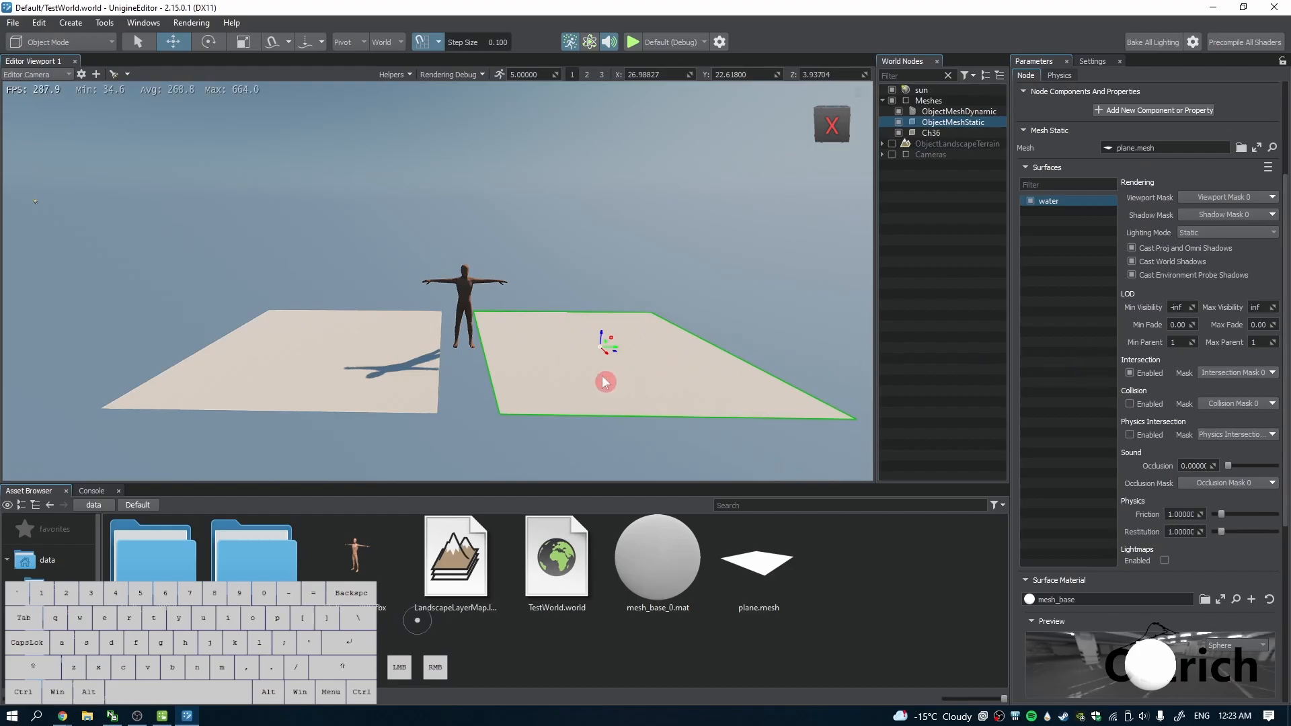
Step: Try the Dummy and Rigid physics body types on ObjectMeshStatic, returning to Dummy to review its options
left_click(1060, 76)
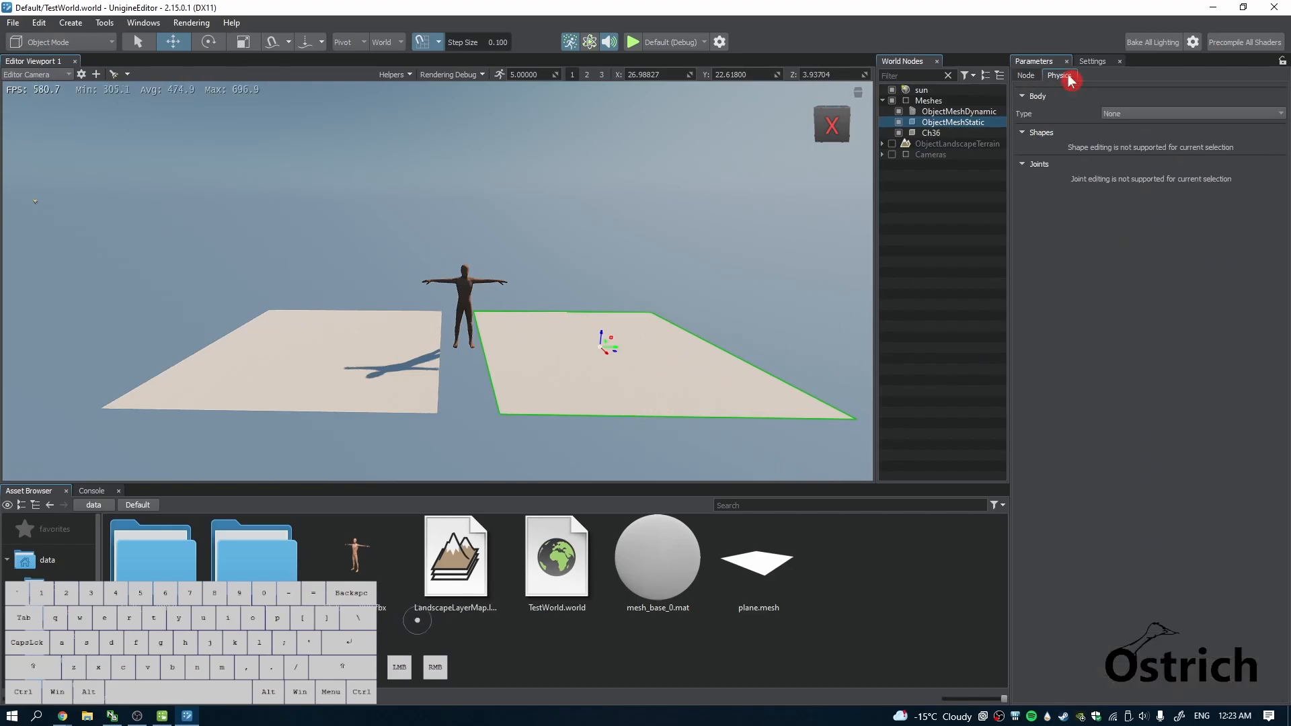
left_click(1130, 115)
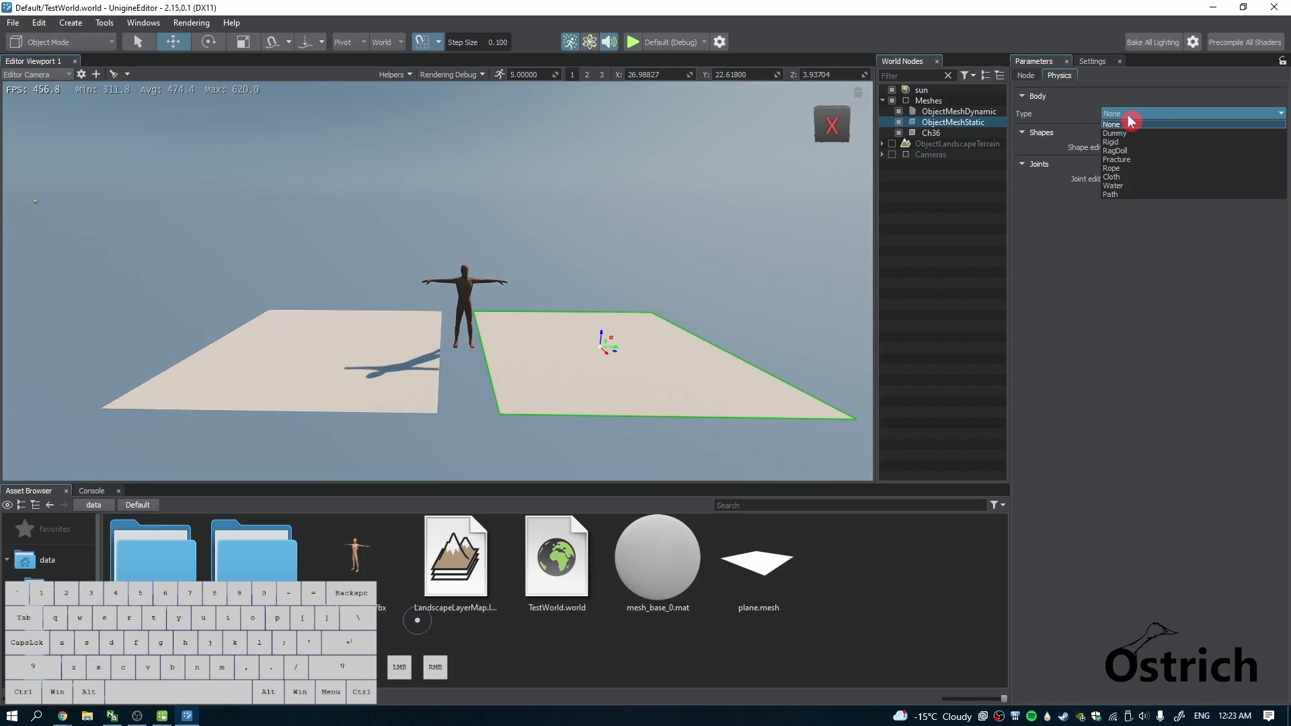
left_click(1135, 134)
left_click(1130, 113)
left_click(1130, 142)
left_click(1125, 116)
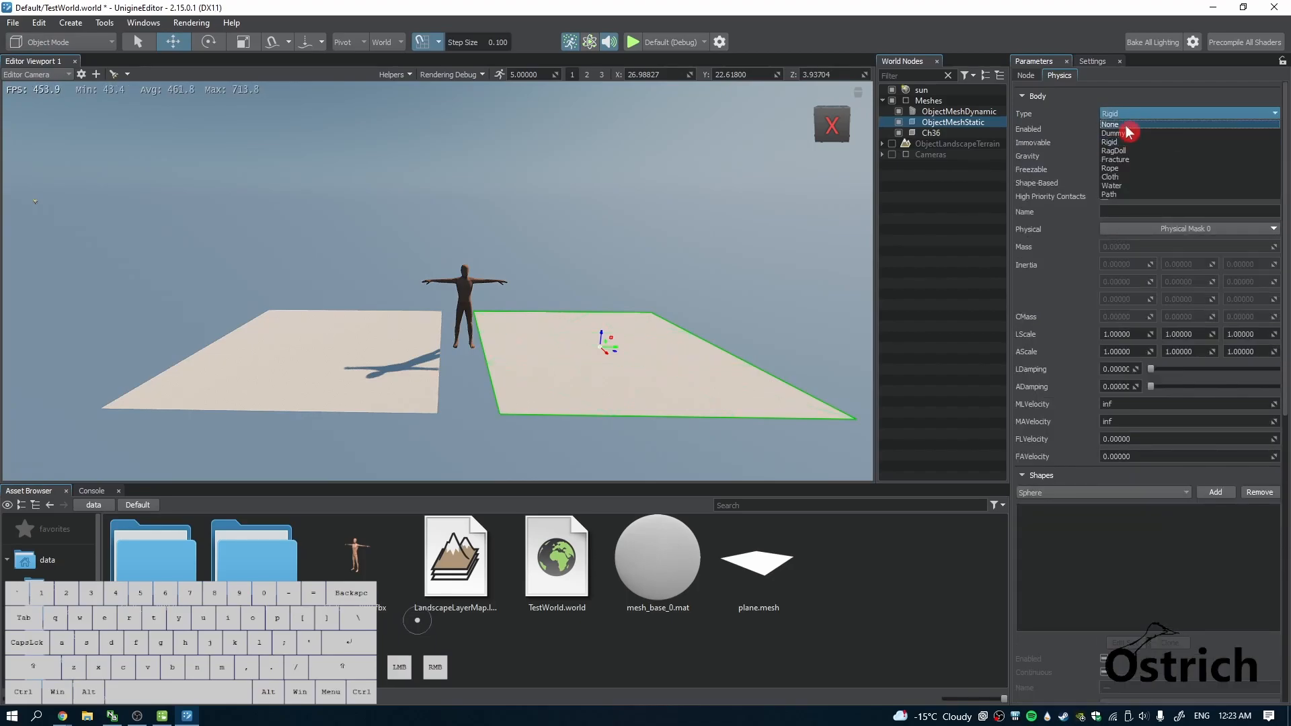
left_click(1130, 133)
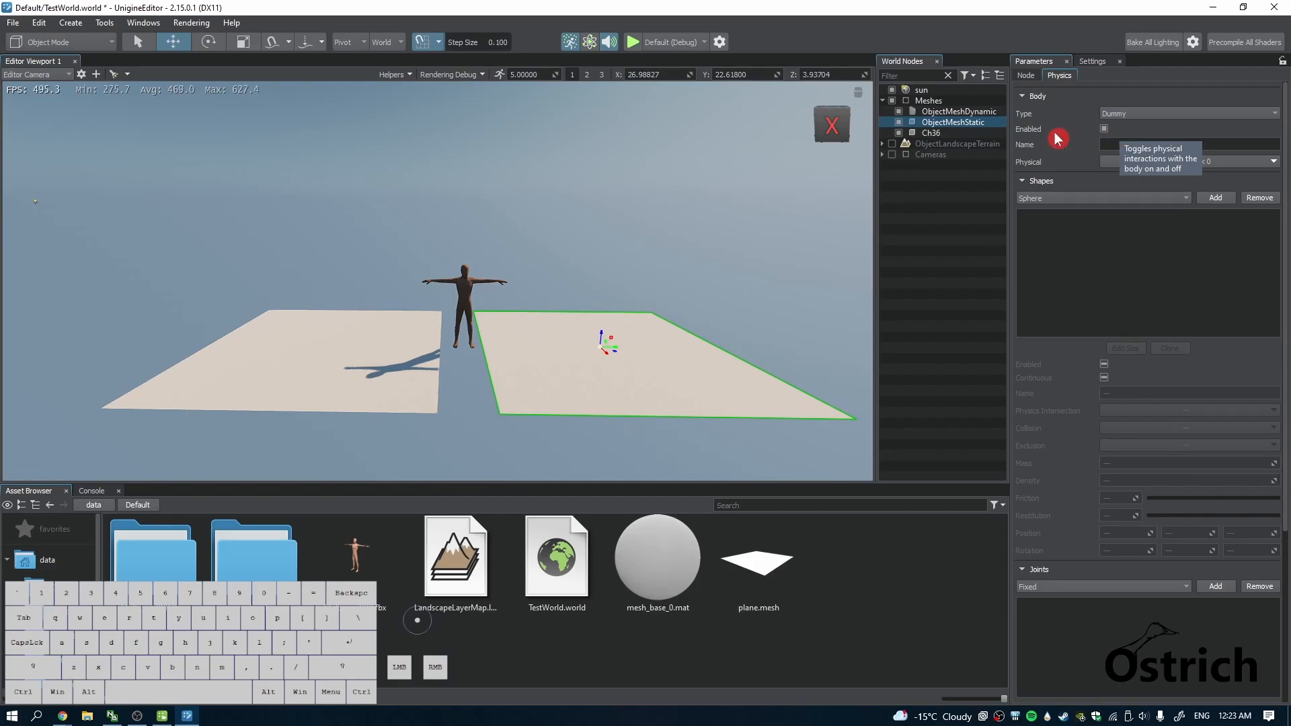
scroll(1070, 483, "down", 5)
scroll(1070, 483, "up", 5)
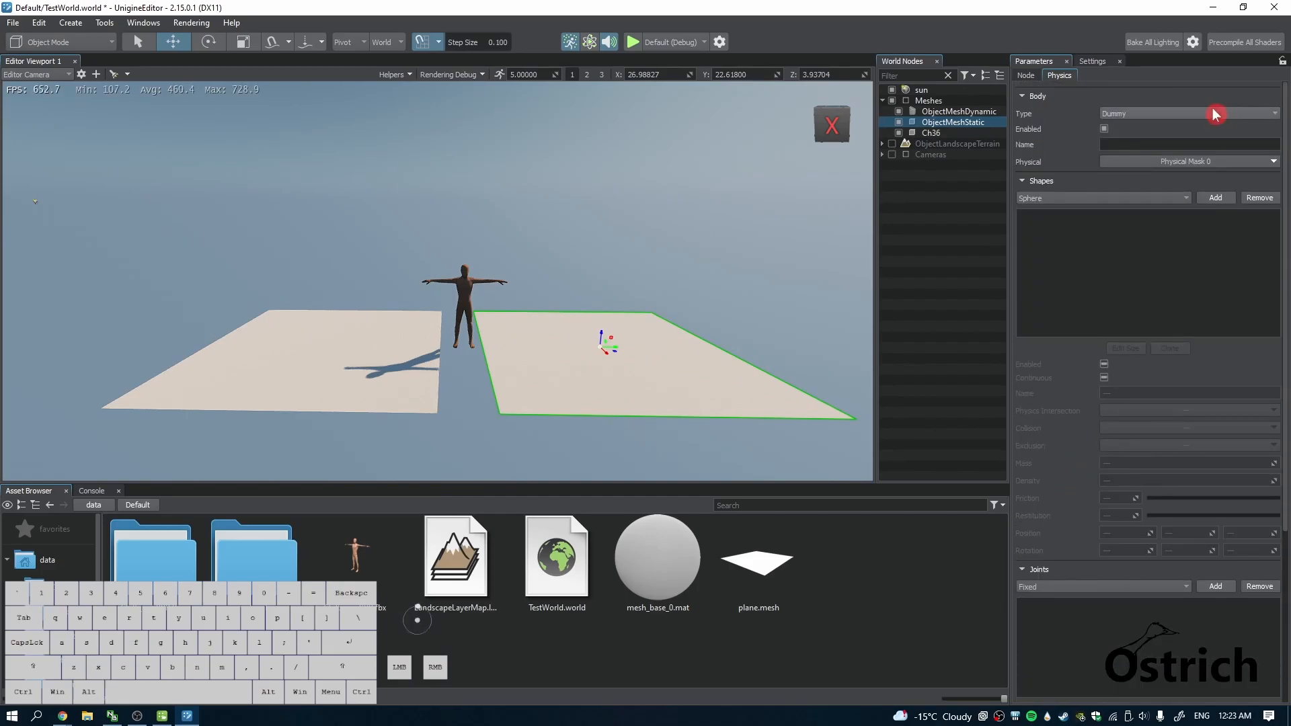
Step: Give ObjectMeshStatic a Rigid physics body and add a Box collision shape to it
left_click(1170, 113)
left_click(1146, 142)
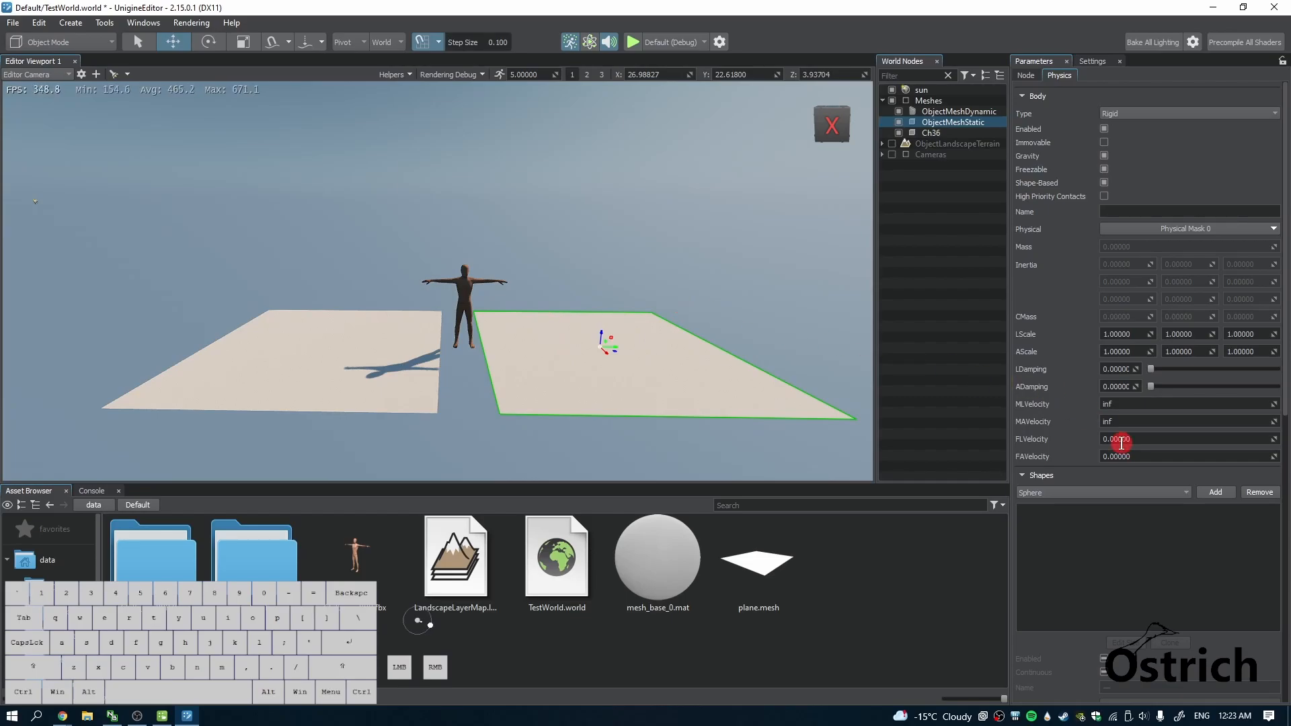
left_click(1138, 493)
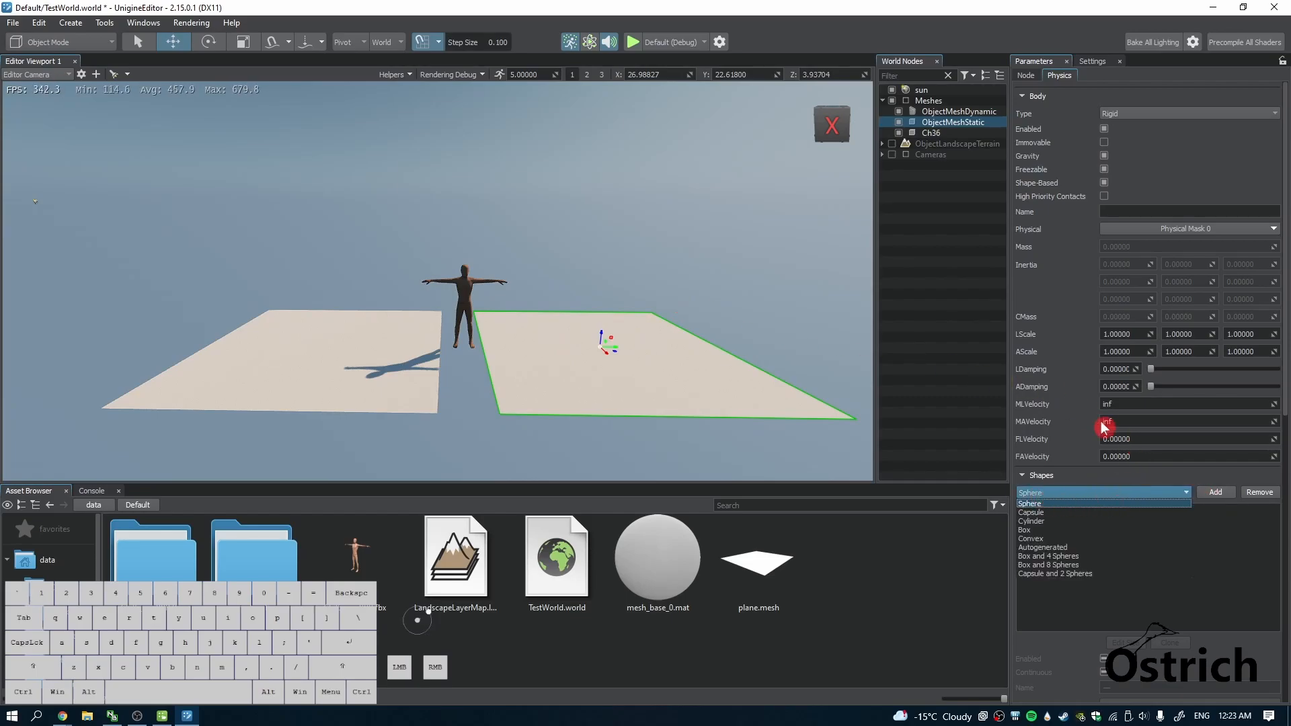
scroll(1061, 386, "down", 5)
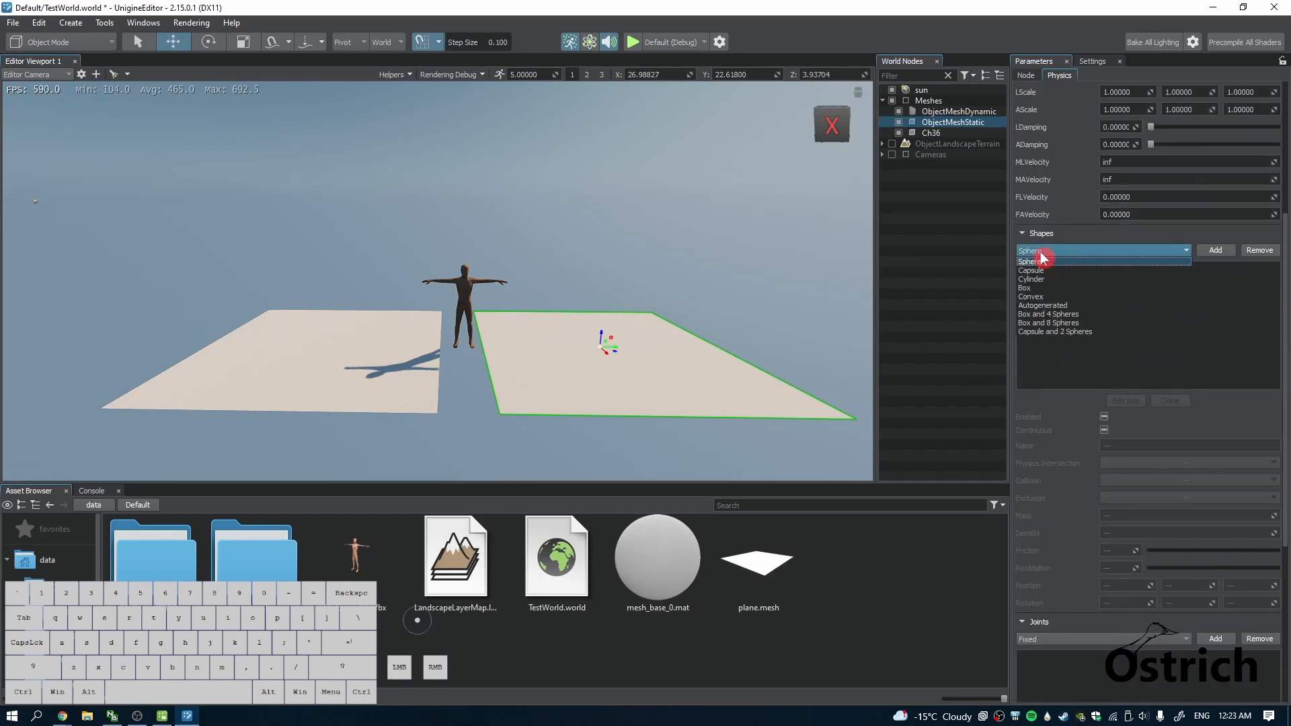
left_click(1055, 288)
left_click(1215, 252)
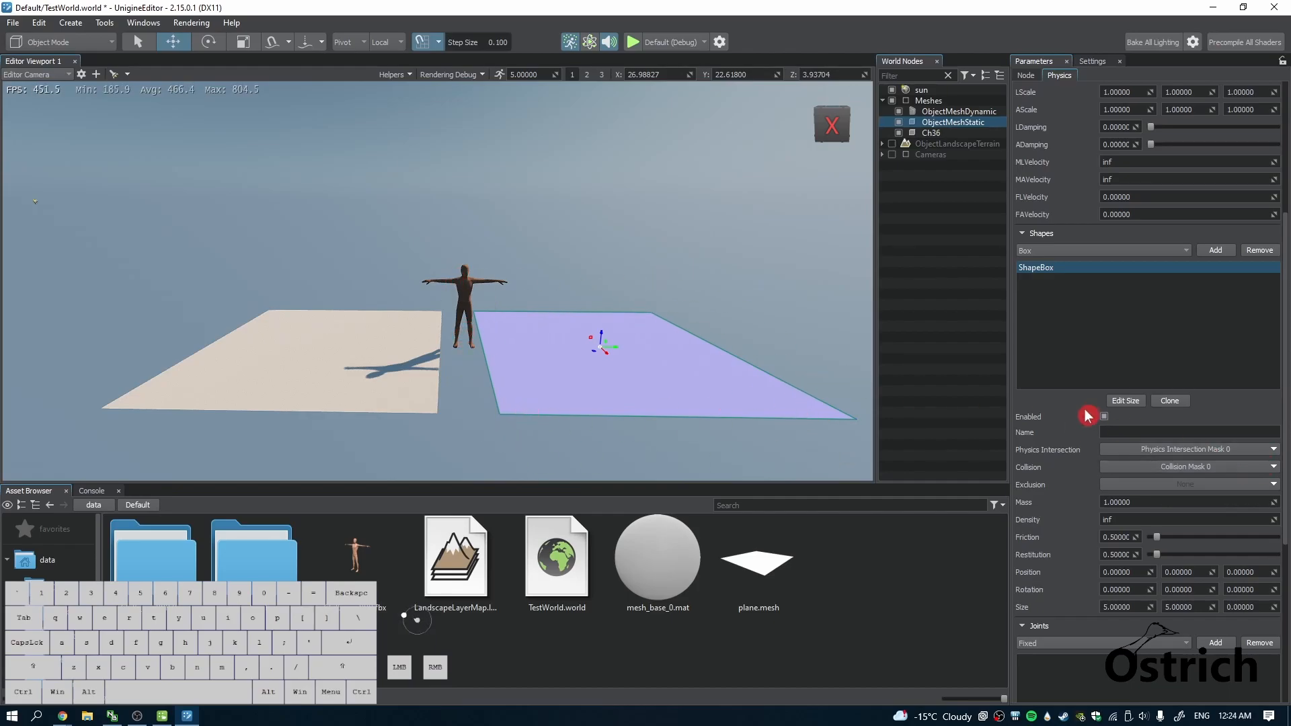
Step: Run the physics simulation to watch how the static plane with the rigid body behaves, and stop it
left_click(591, 42)
left_click(737, 377)
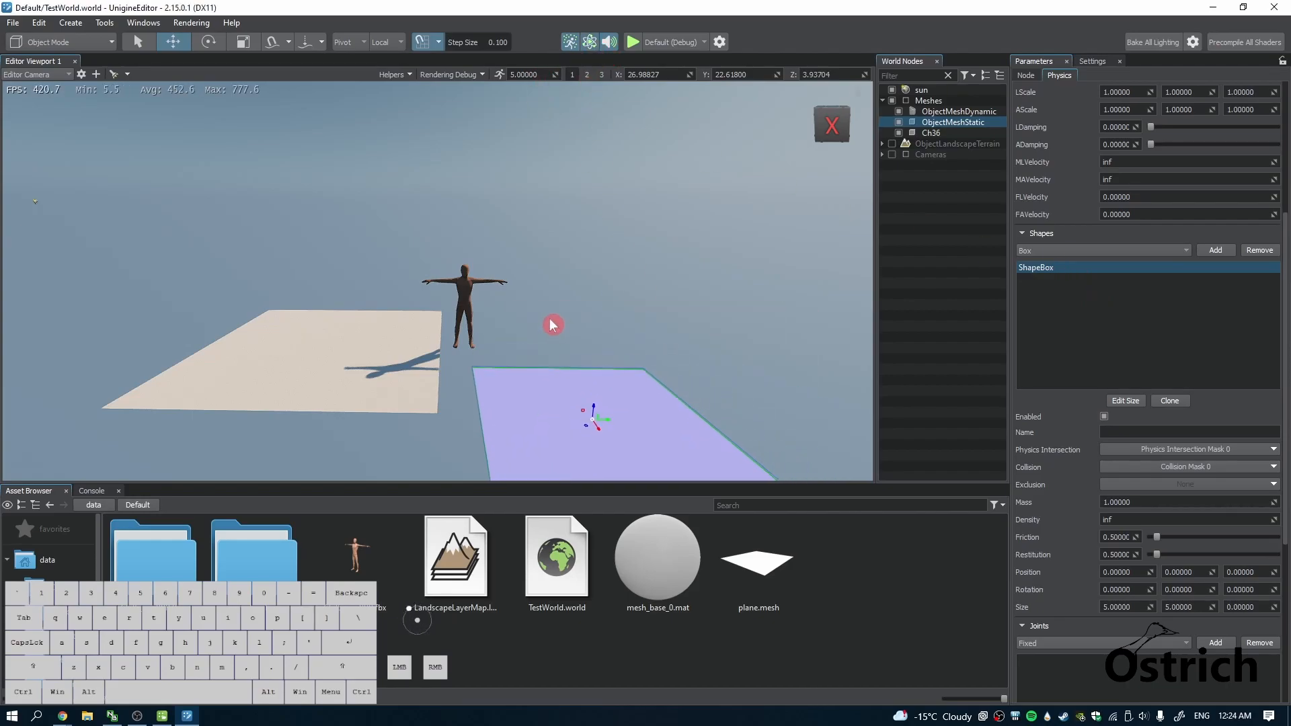
right_click_drag(664, 346, 637, 503)
left_click(590, 41)
right_click_drag(568, 268, 450, 196)
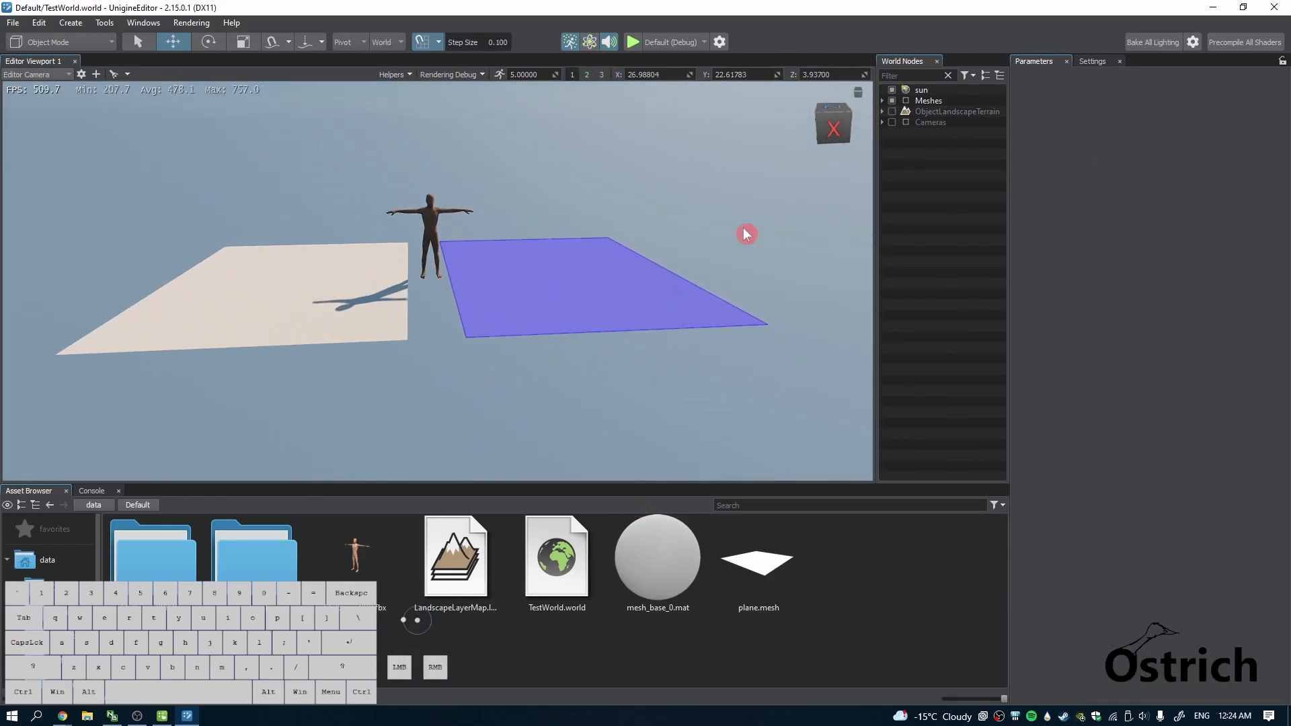
Step: Review ObjectMeshDynamic's node parameters and its mesh loading dialog without choosing a mesh
left_click(883, 101)
left_click(942, 112)
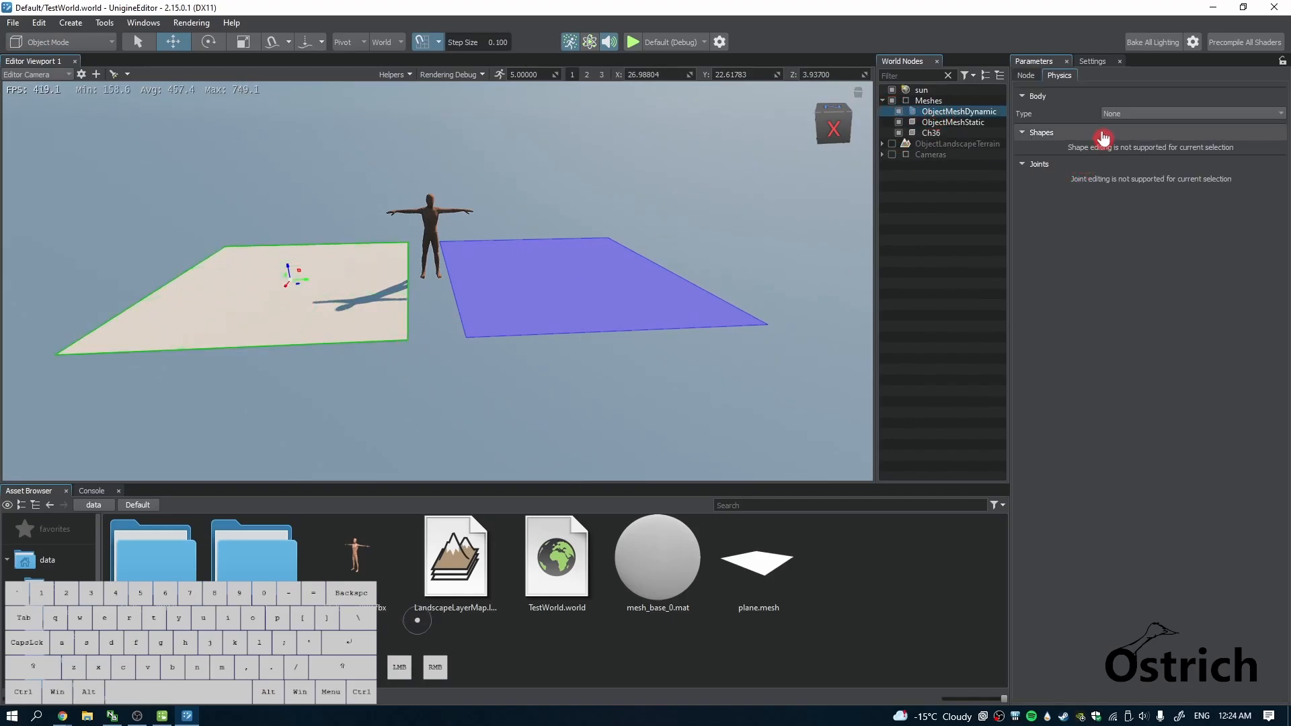
left_click(1027, 75)
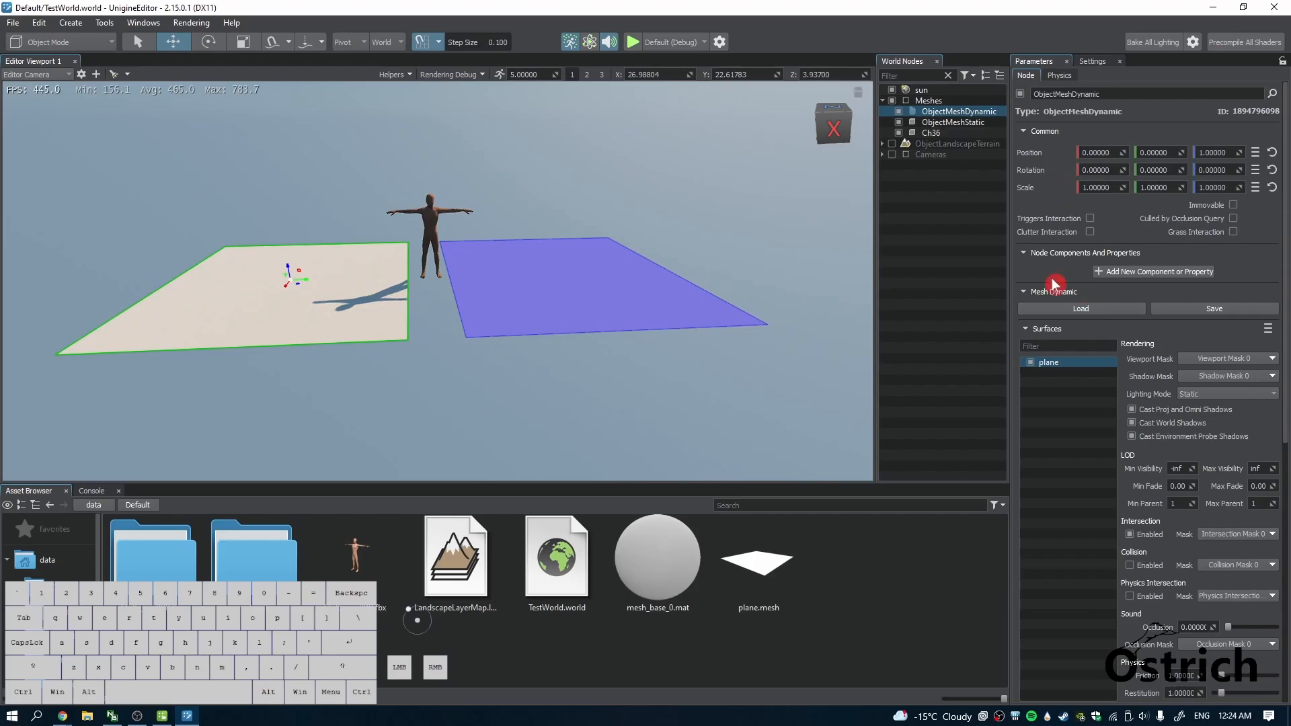
right_click_drag(721, 303, 701, 277)
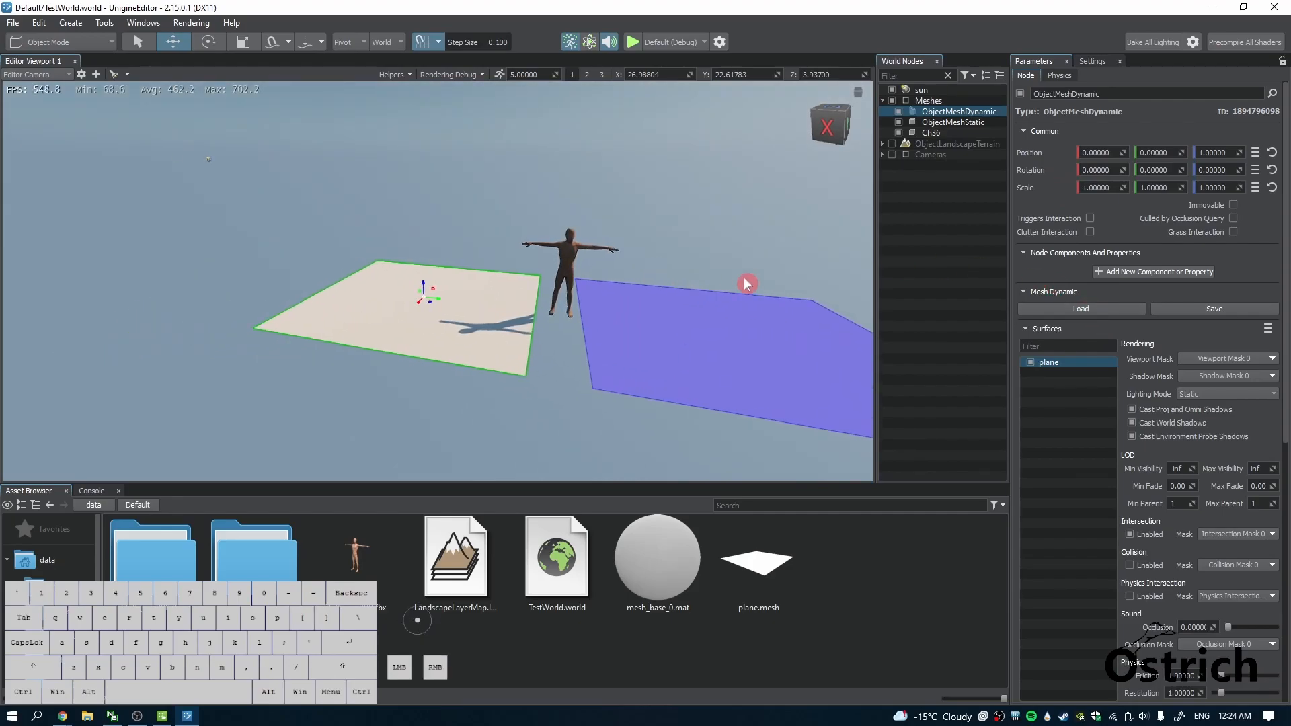
scroll(1213, 347, "down", 6)
scroll(1213, 337, "up", 6)
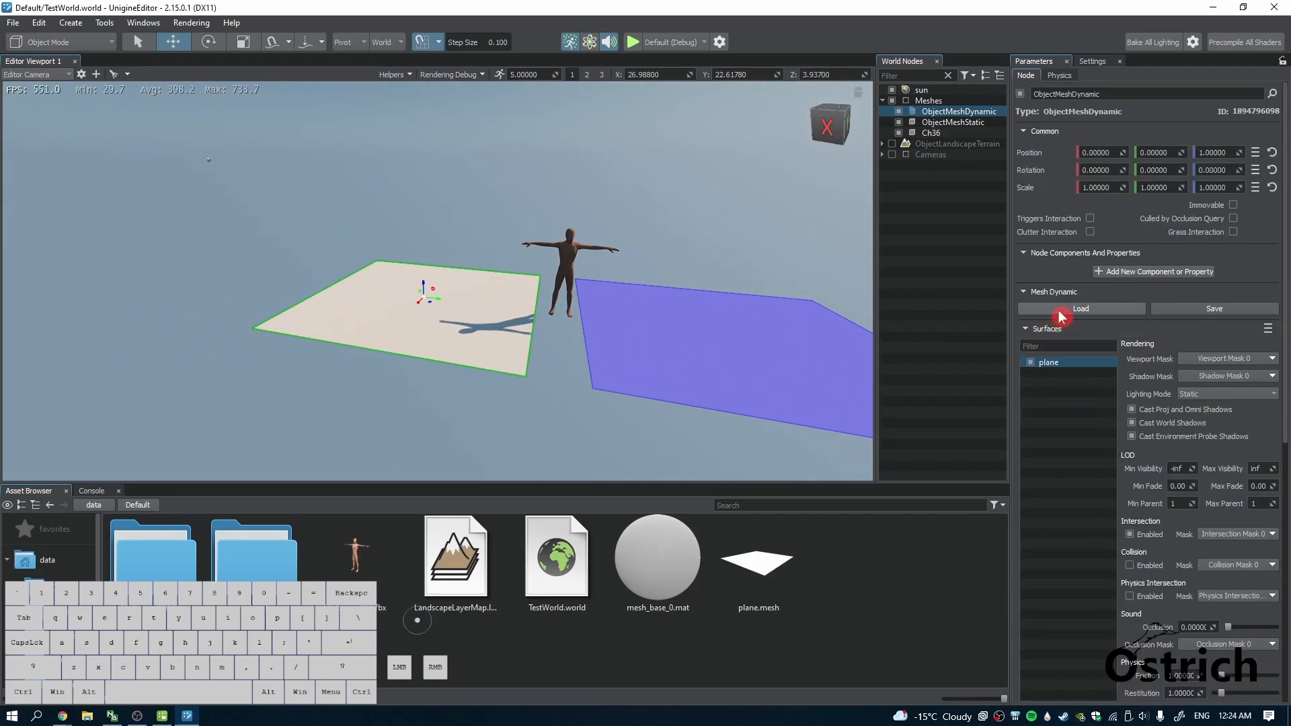
left_click(1061, 317)
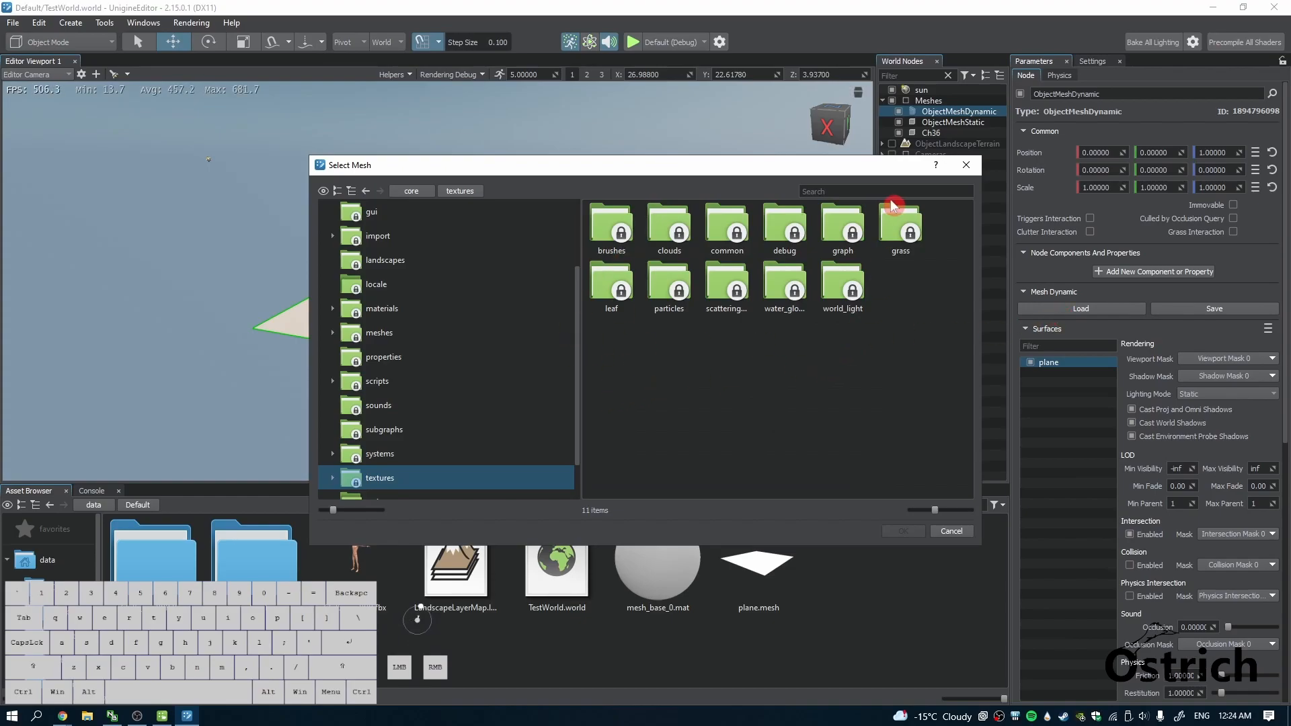
left_click(967, 165)
Step: Compare ObjectMeshStatic's mesh and surface parameters with those of ObjectMeshDynamic's plane surface
left_click(937, 123)
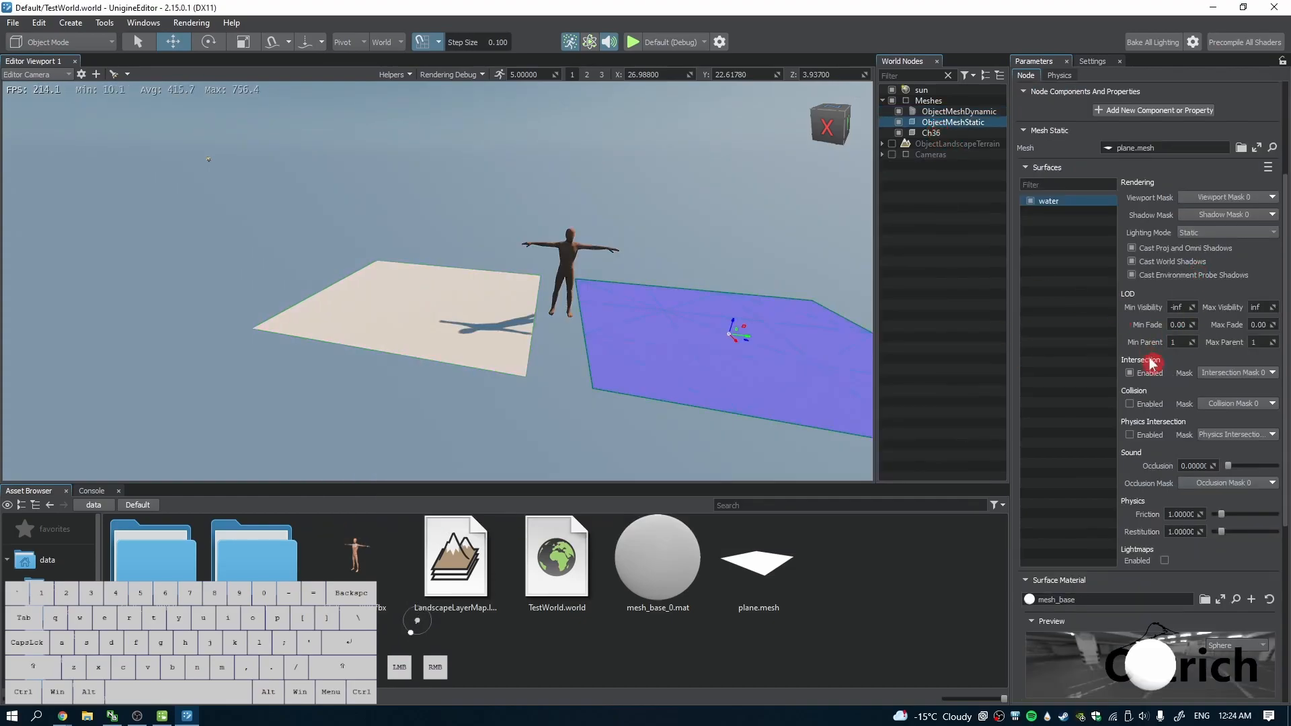
scroll(1061, 352, "up", 3)
left_click(918, 111)
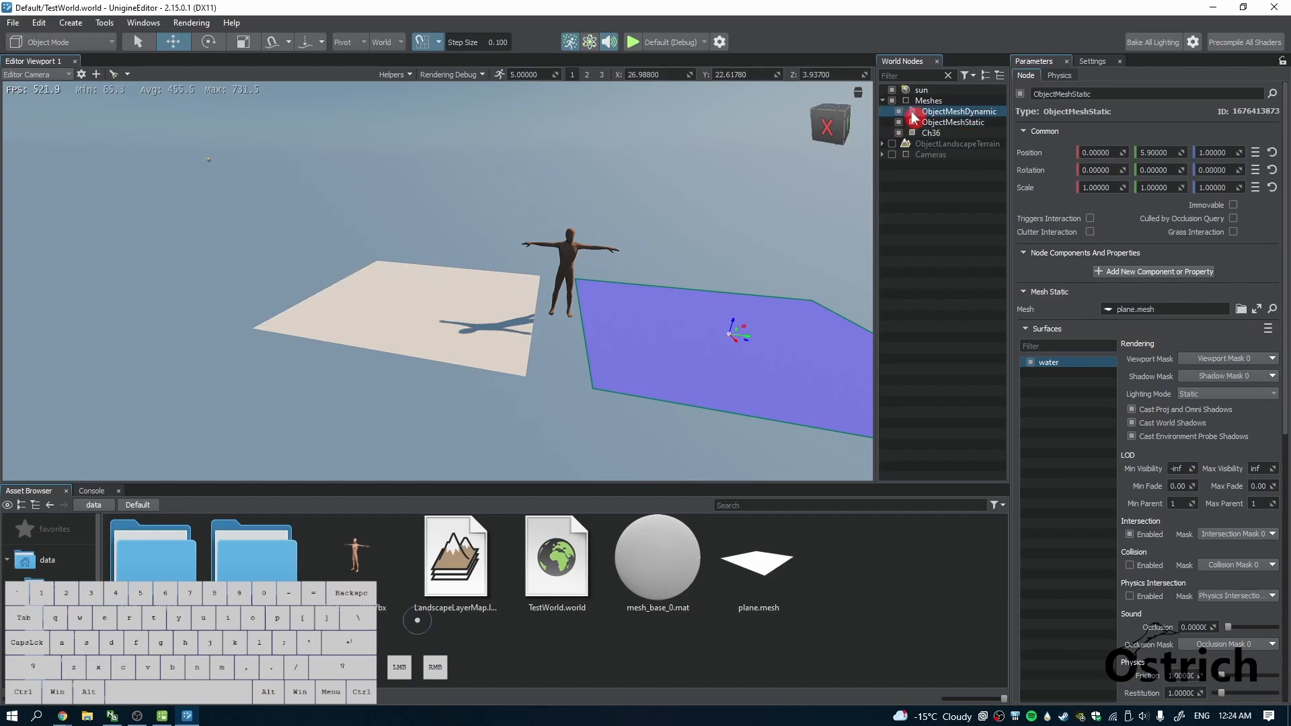
left_click(1125, 362)
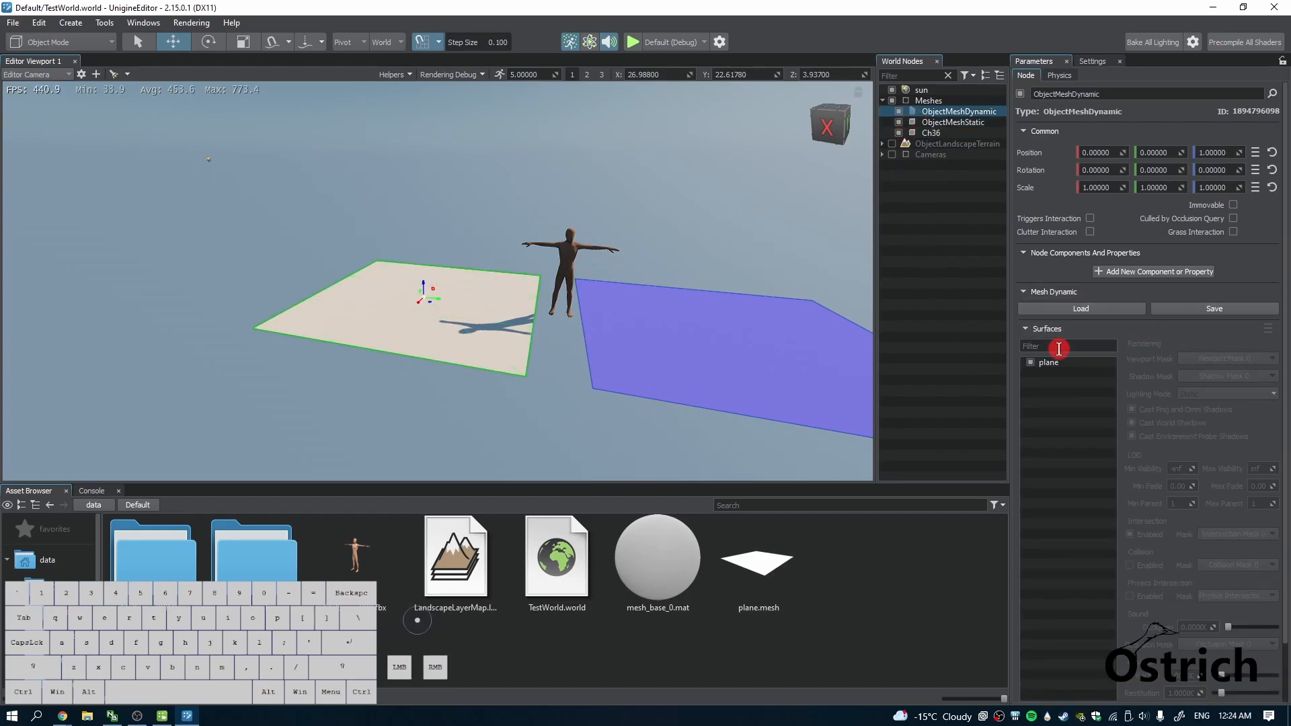
left_click(1050, 366)
mouse_move(605, 265)
right_mouse_down()
mouse_move(671, 231)
mouse_move(624, 247)
right_mouse_up()
Step: Try the Dummy, Rigid, Fracture and Cloth physics body types on ObjectMeshDynamic
left_click(1055, 75)
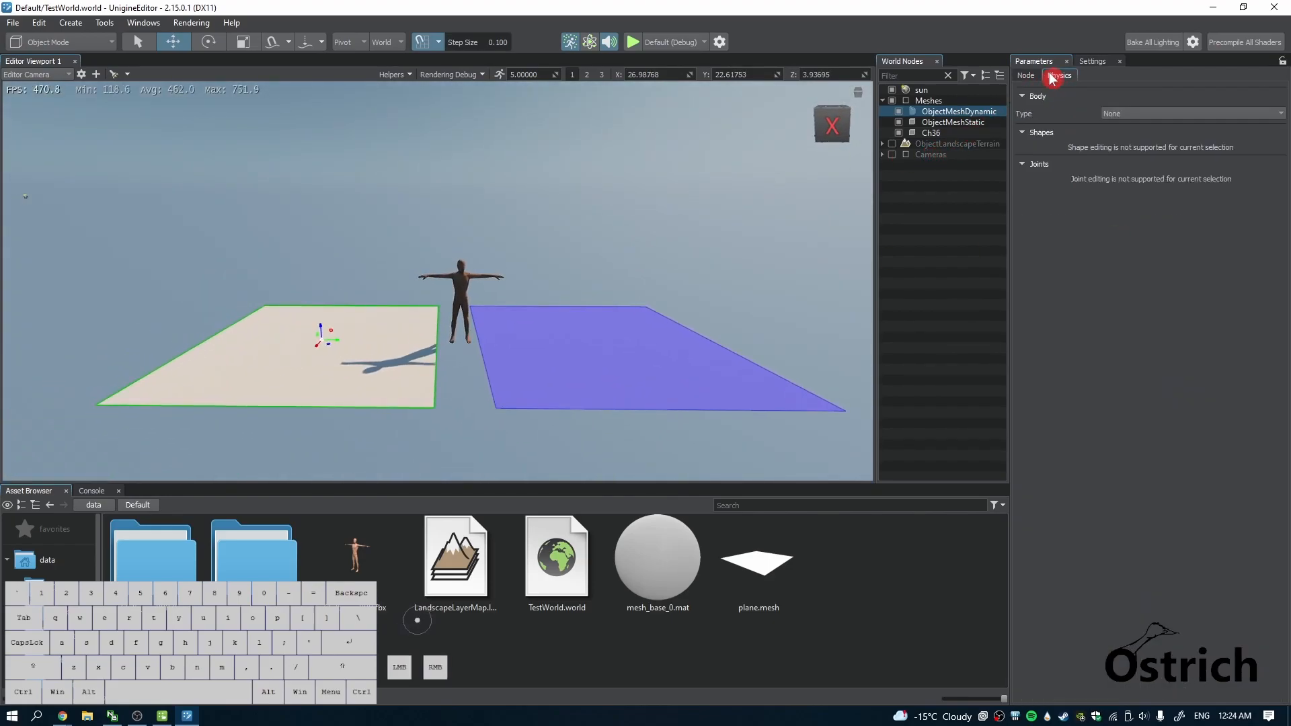
left_click(1128, 114)
left_click(1120, 134)
left_click(1118, 113)
left_click(1121, 142)
left_click(1120, 116)
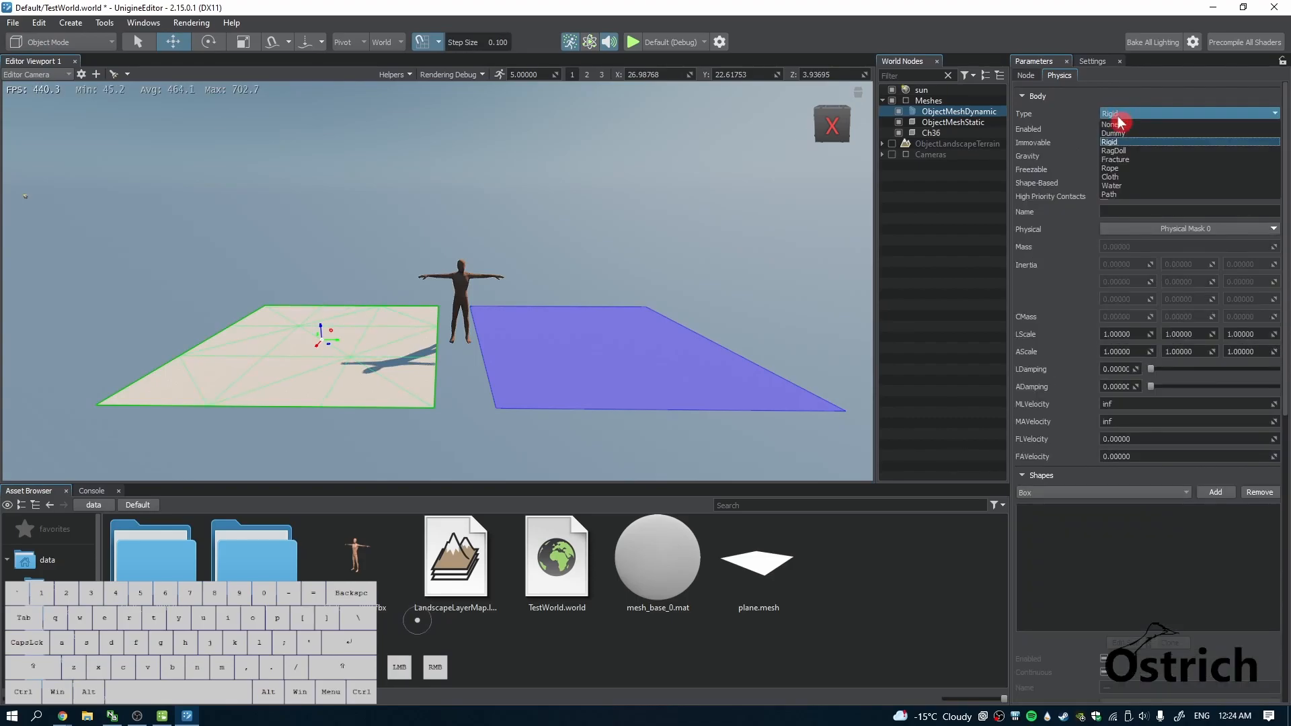
left_click(1139, 161)
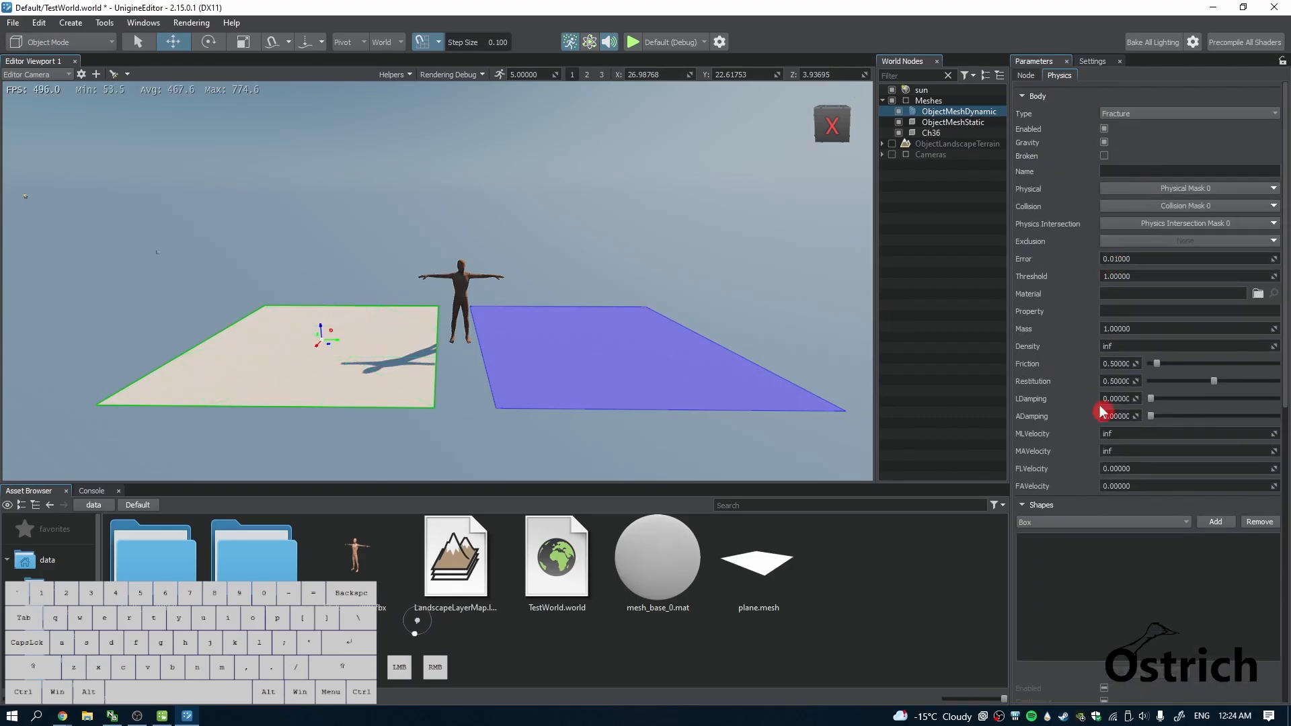
left_click(1161, 116)
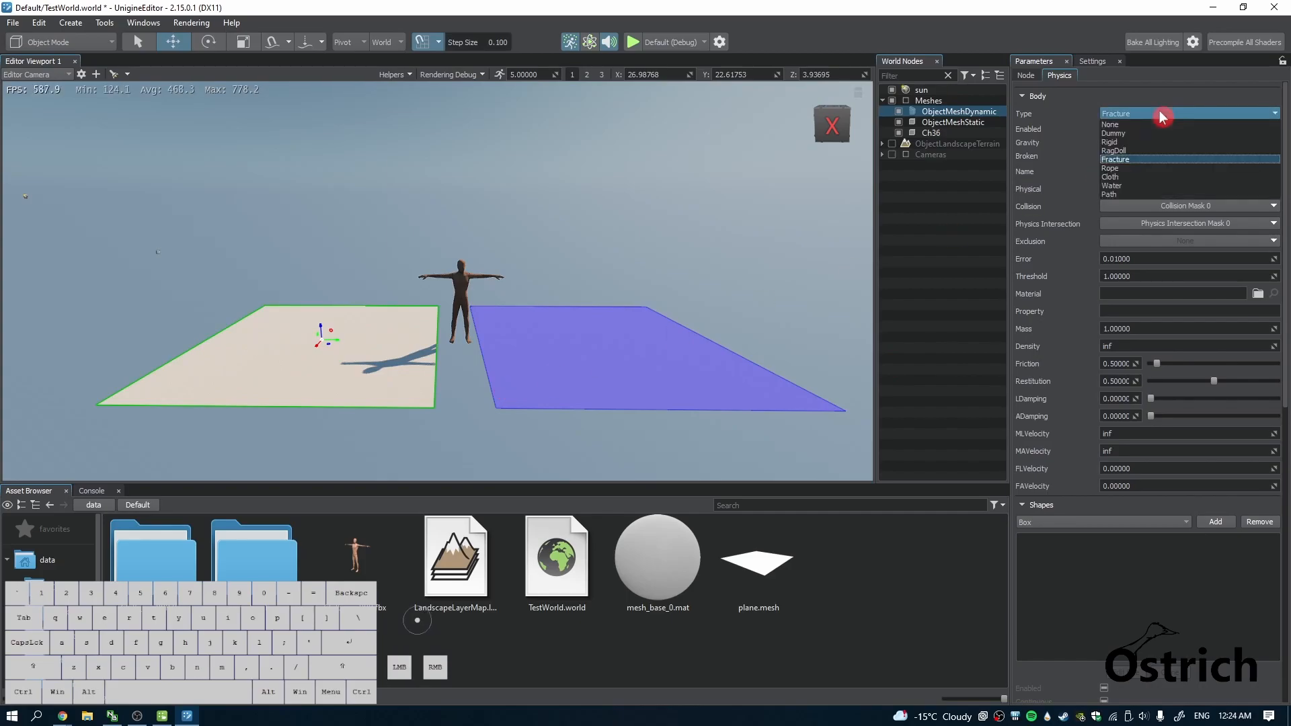
left_click(1145, 177)
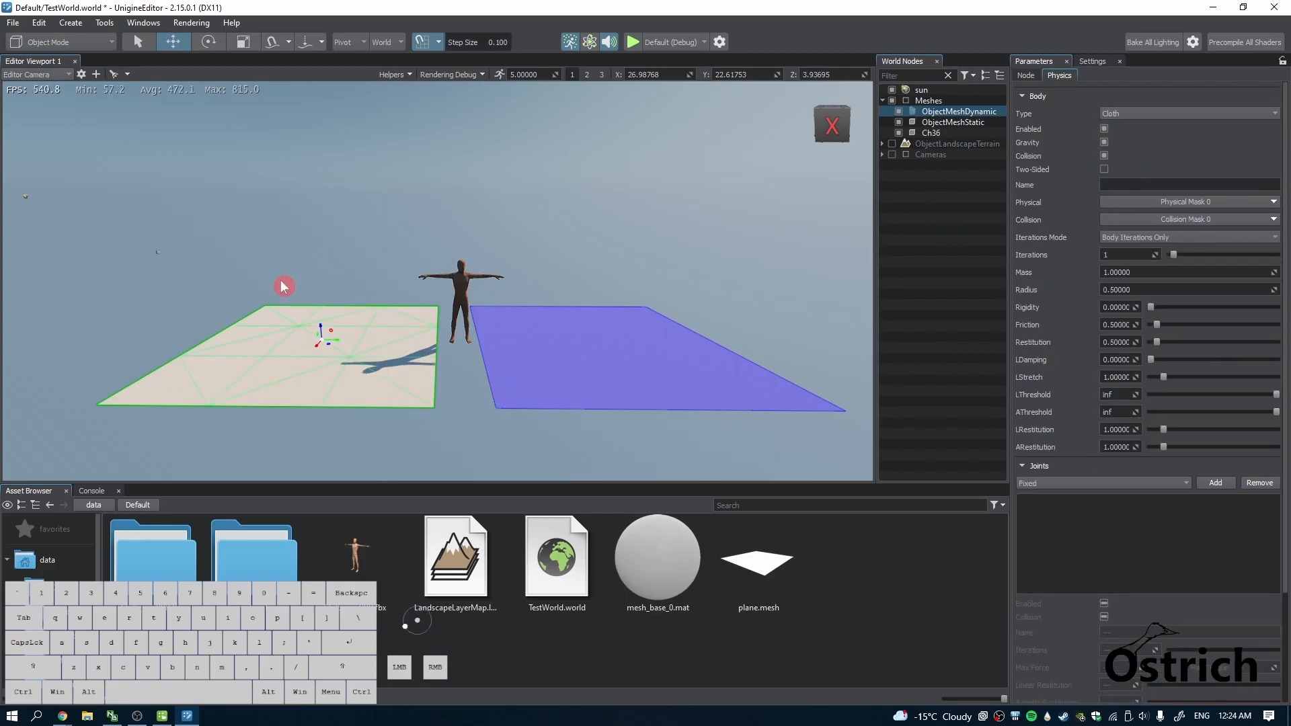
Step: Set ObjectMeshDynamic's physics body type to Water and clear the selection
left_click(1133, 113)
left_click(1113, 186)
left_click(547, 243)
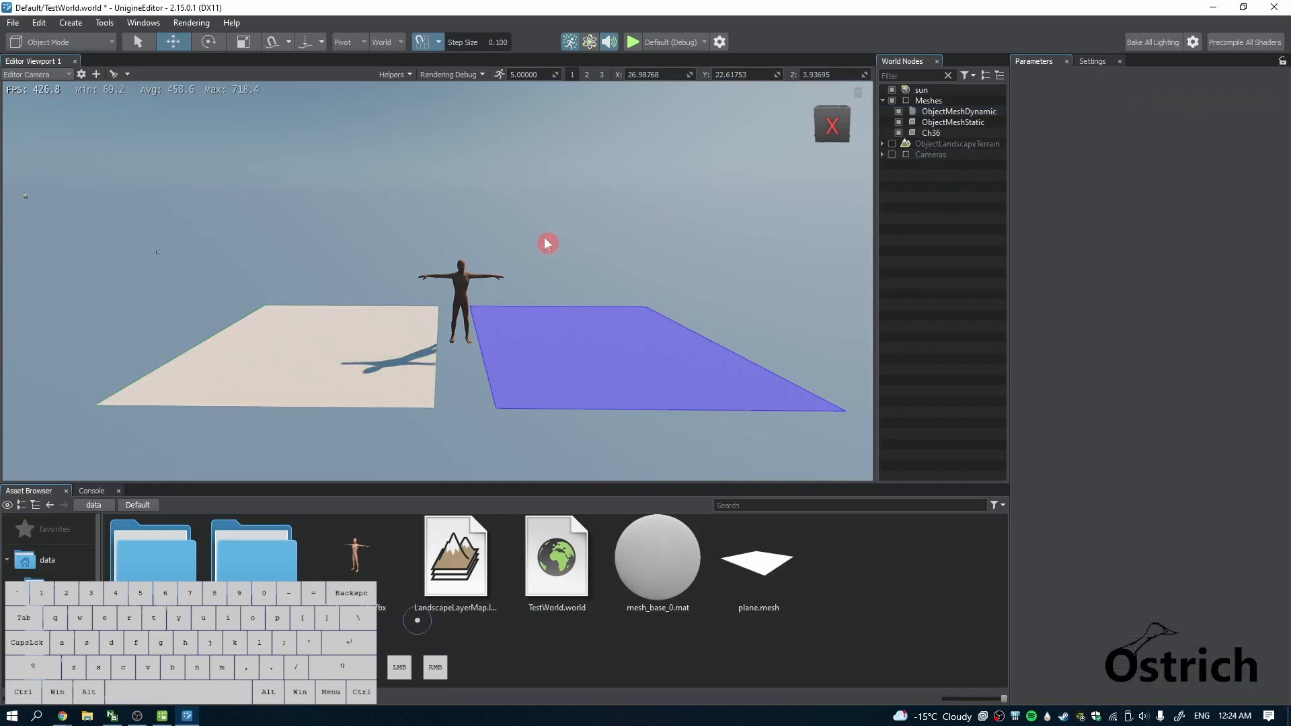
Step: Try the Path physics body type on ObjectMeshStatic and reset its body type to None
left_click(946, 125)
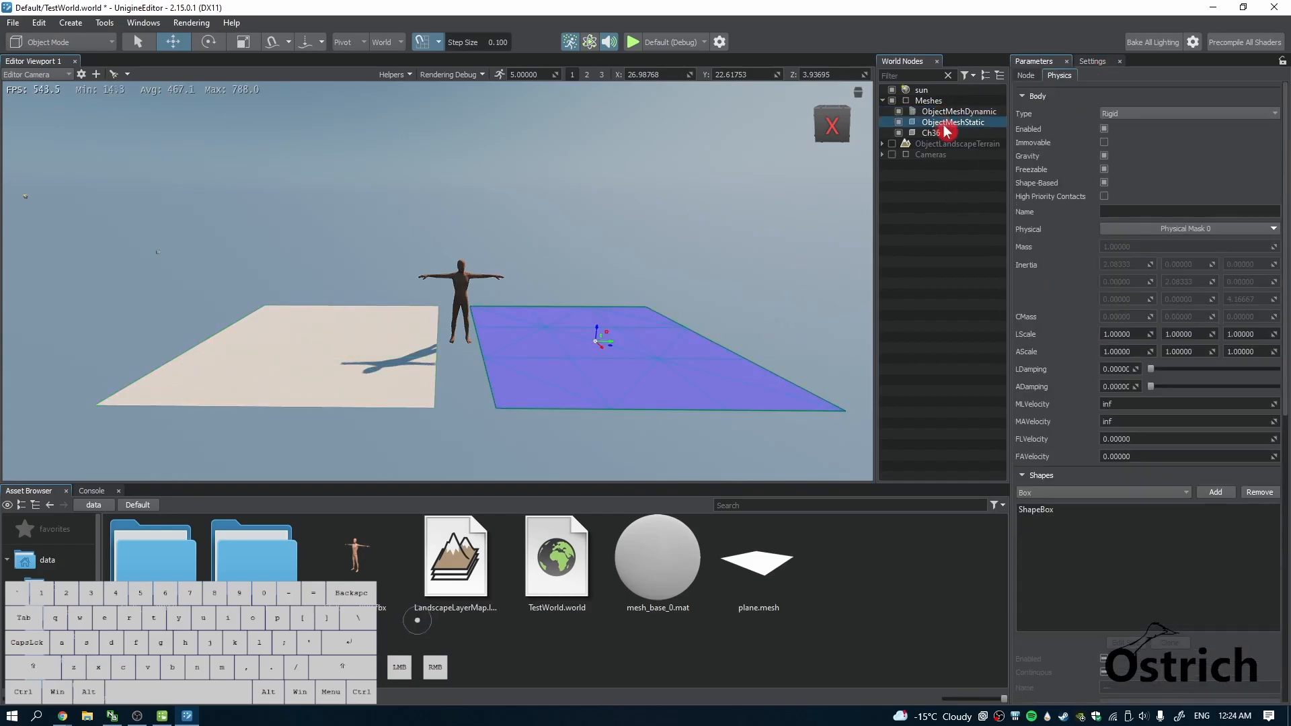
left_click(1146, 113)
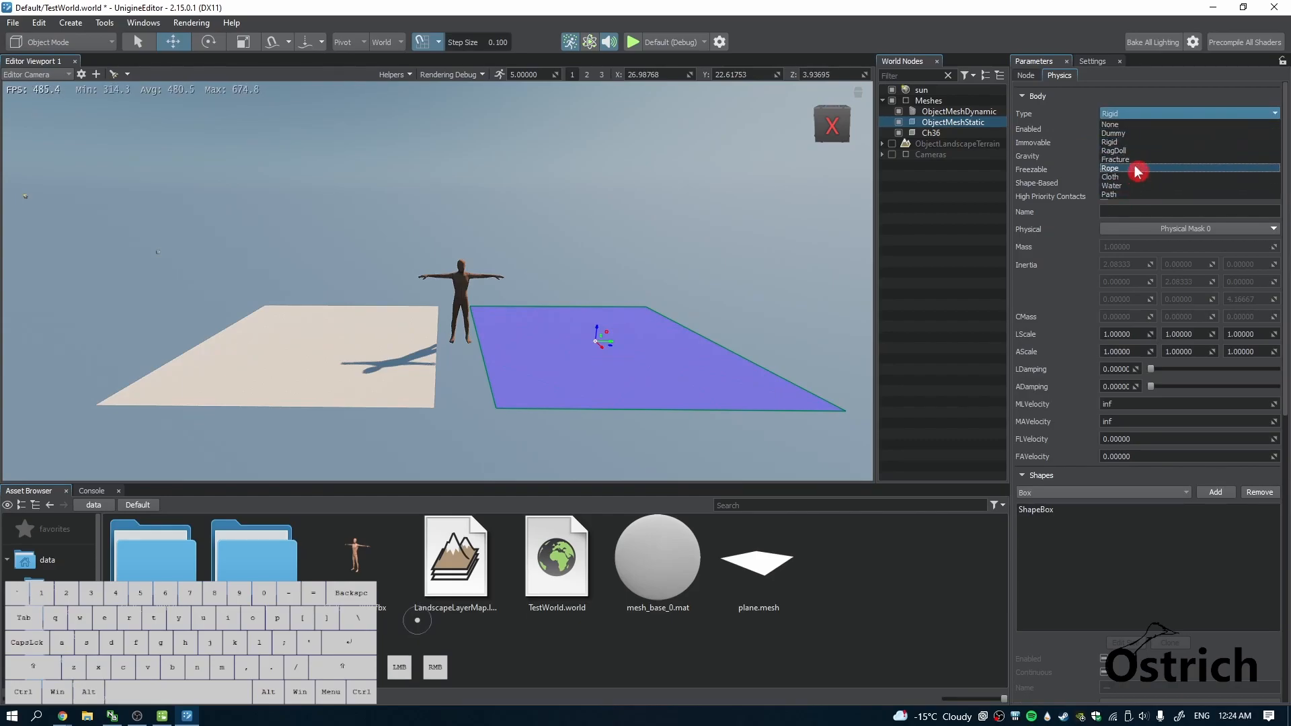
left_click(1135, 195)
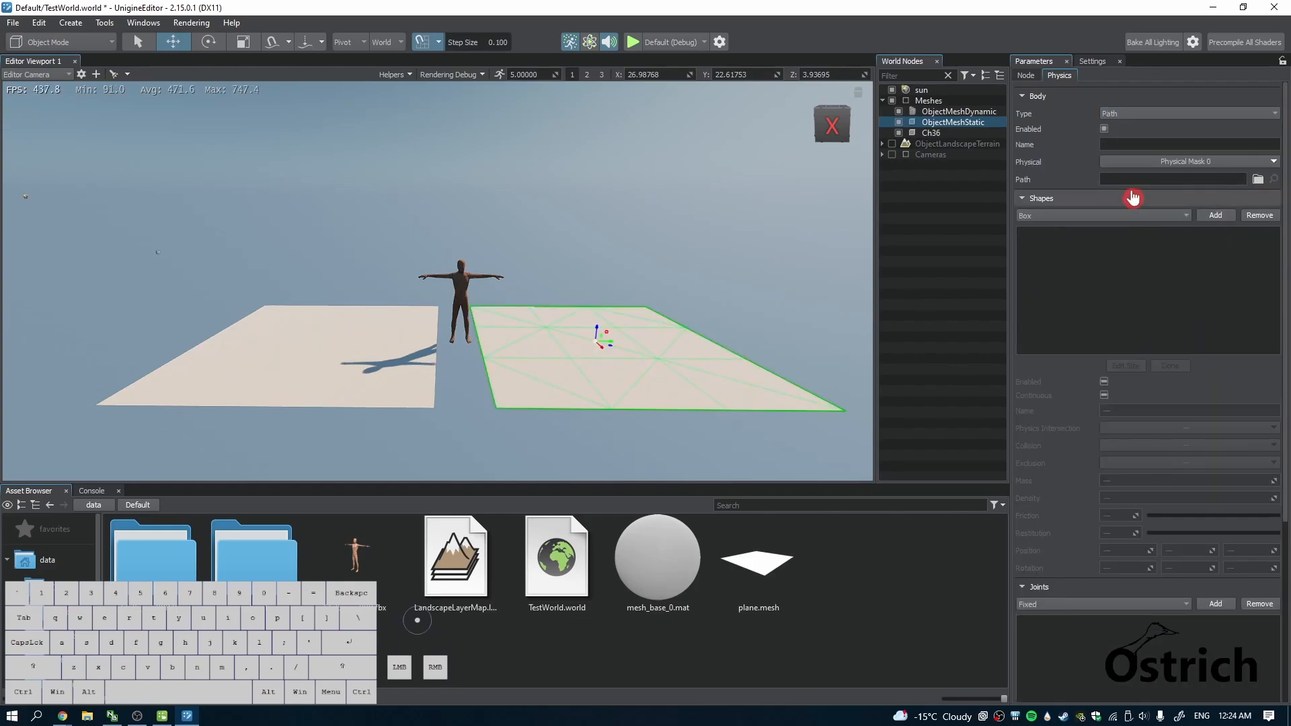
left_click(1130, 115)
left_click(1133, 123)
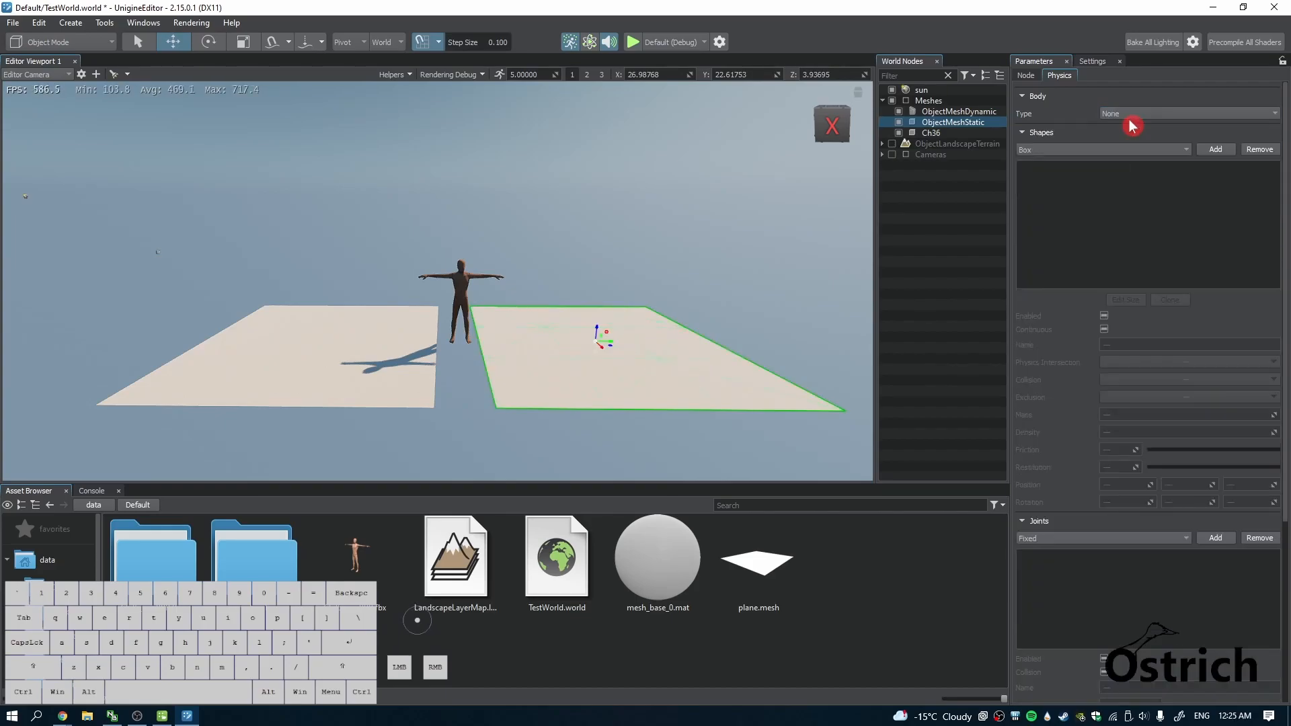
Step: Try the Path physics body type on ObjectMeshDynamic and reset its body type to None
left_click(968, 113)
left_click(1117, 113)
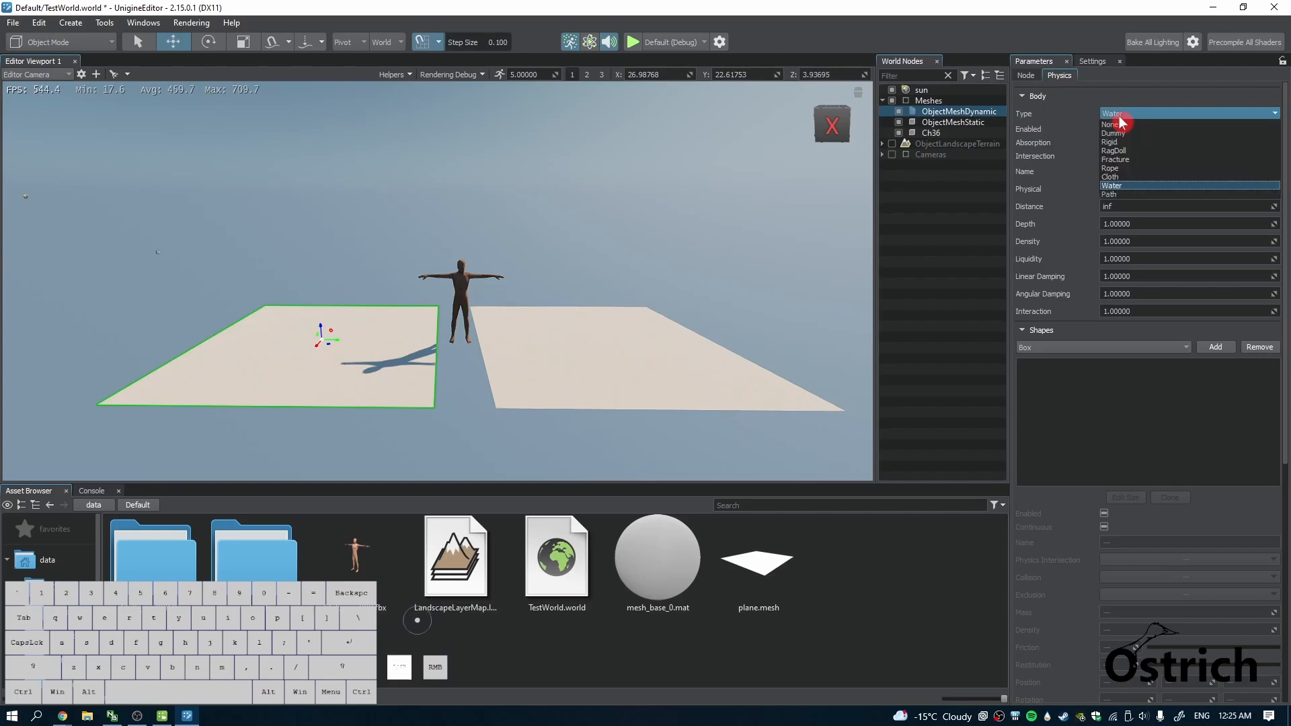
left_click(1119, 194)
left_click(1113, 116)
left_click(1122, 125)
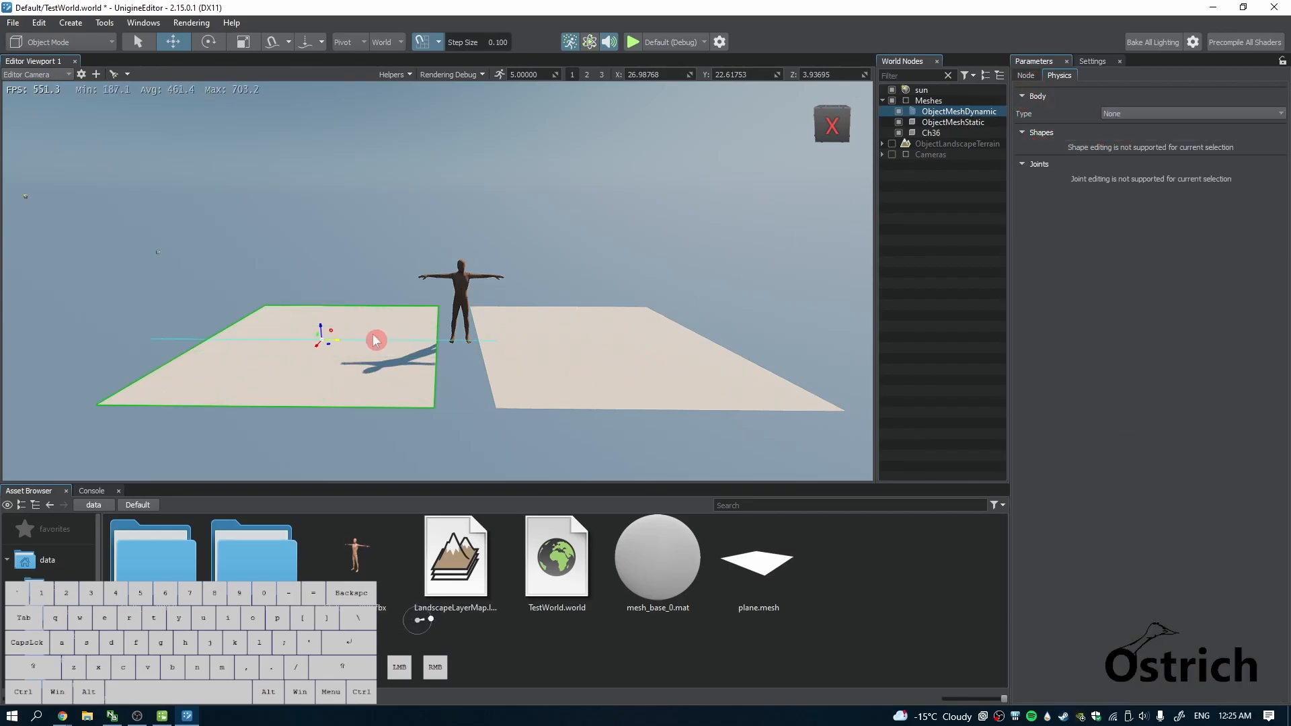
Step: Compare the static and dynamic planes by selecting each, and show the node parameters of the Ch36 skinned mesh
left_click(415, 258)
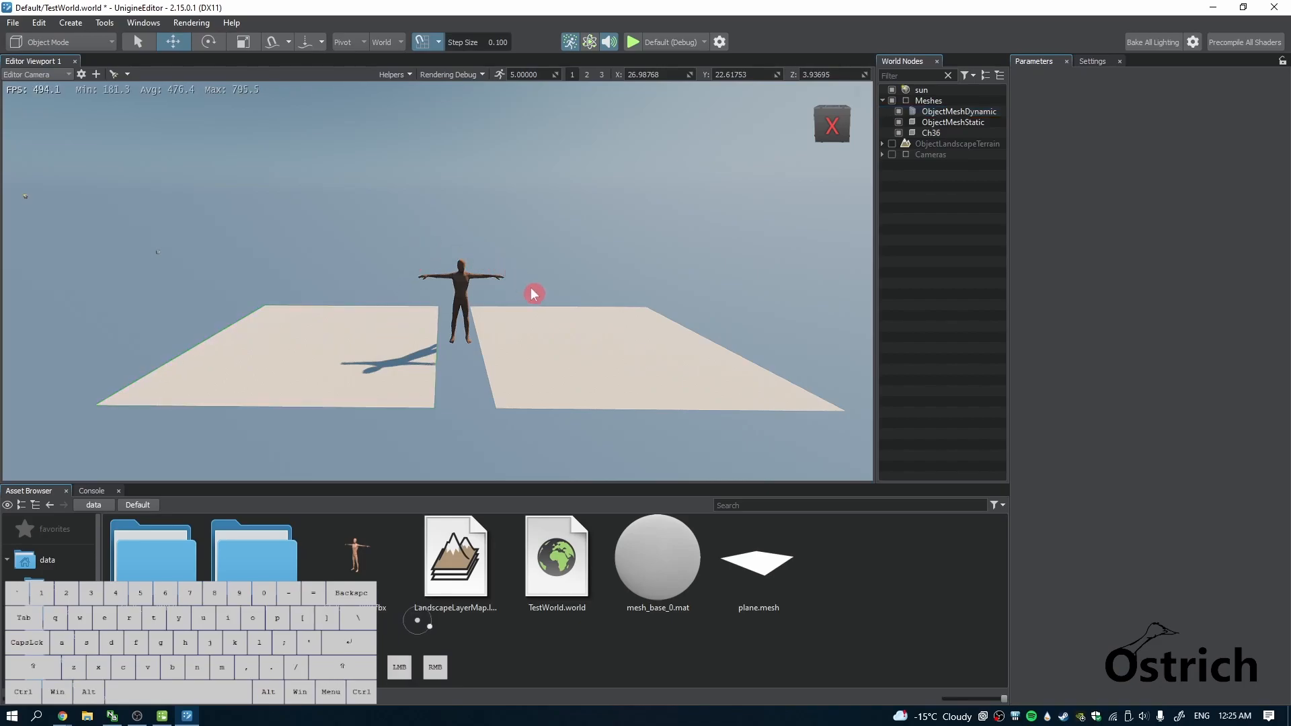
left_click(574, 376)
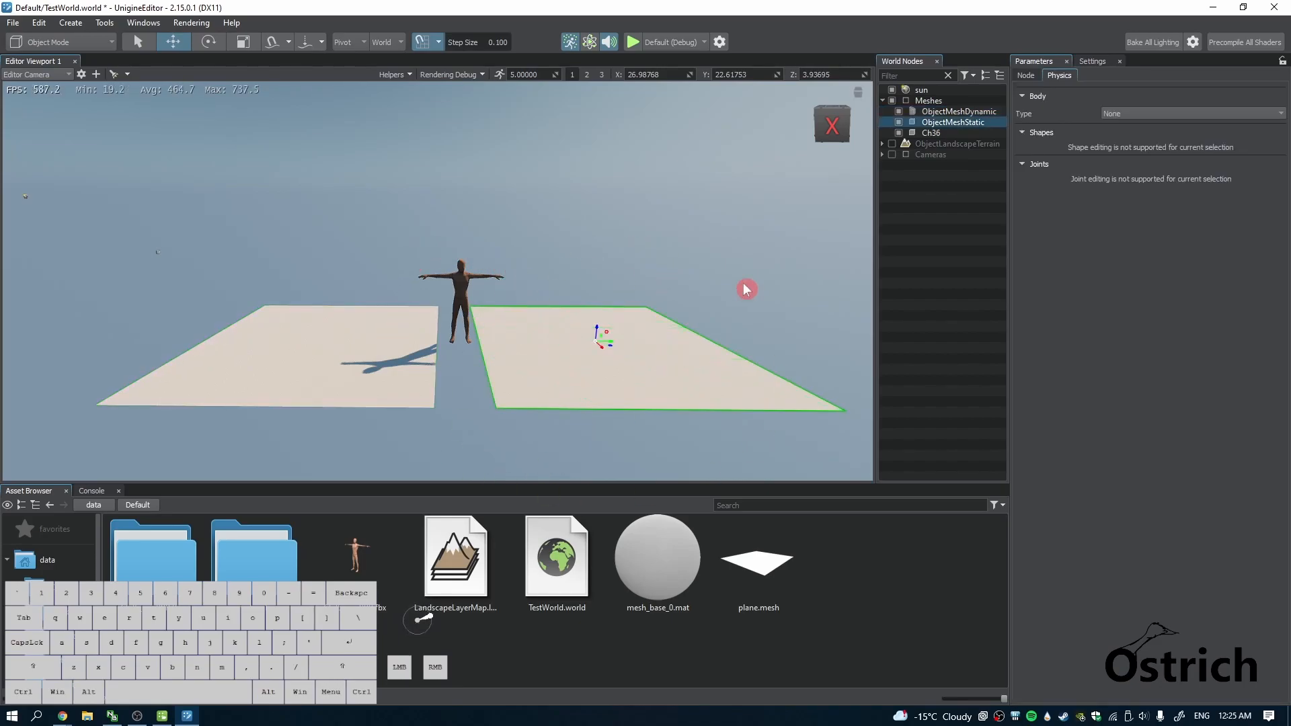
left_click(346, 291)
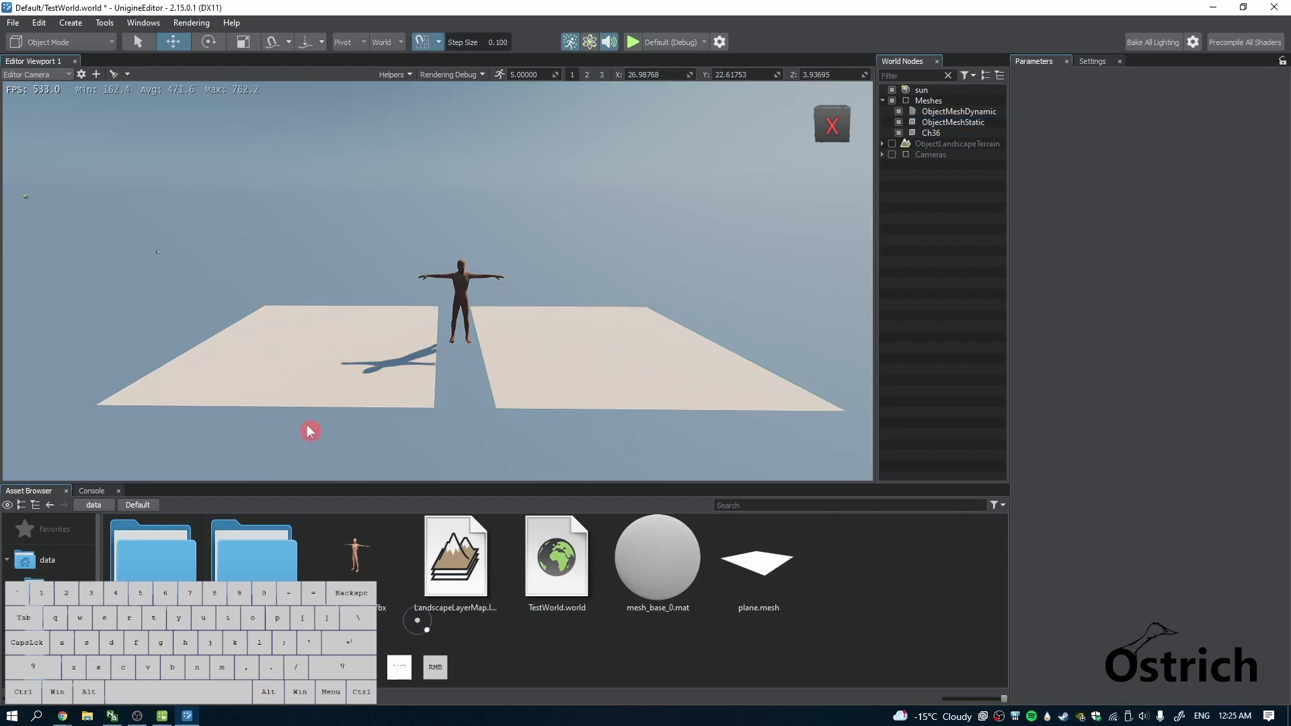
left_click(334, 337)
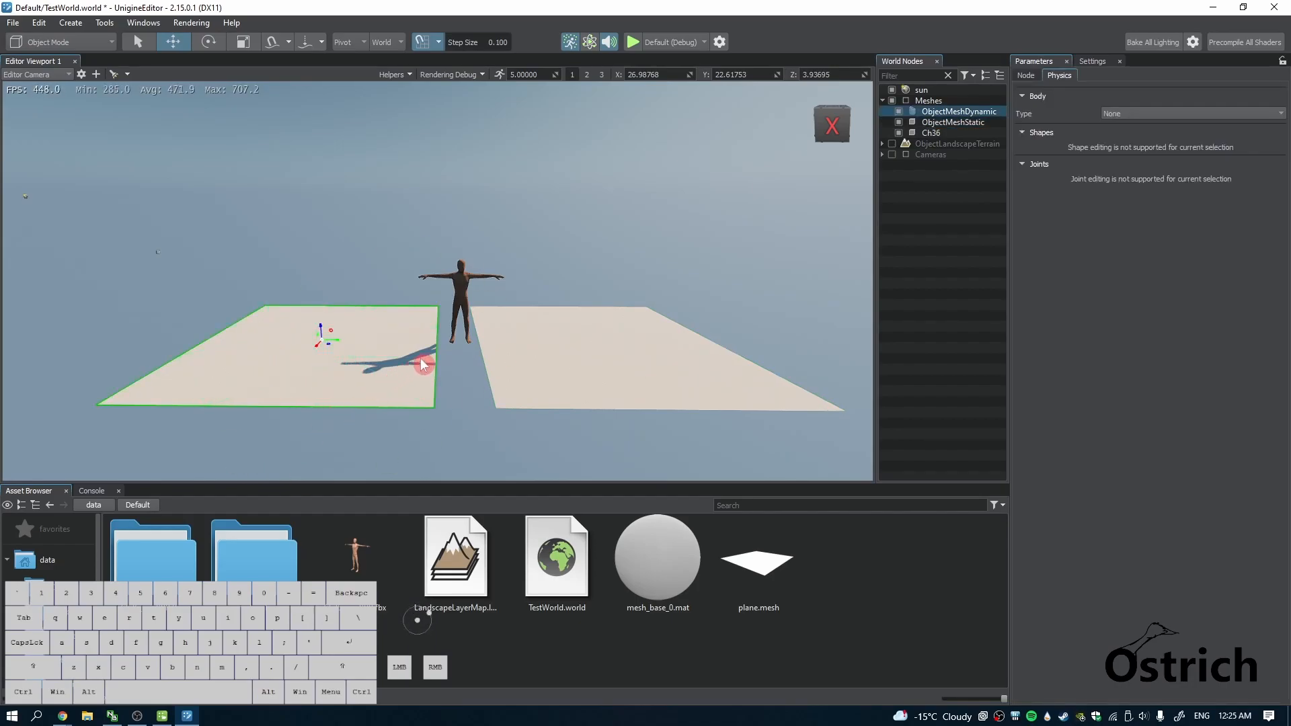
left_click(469, 308)
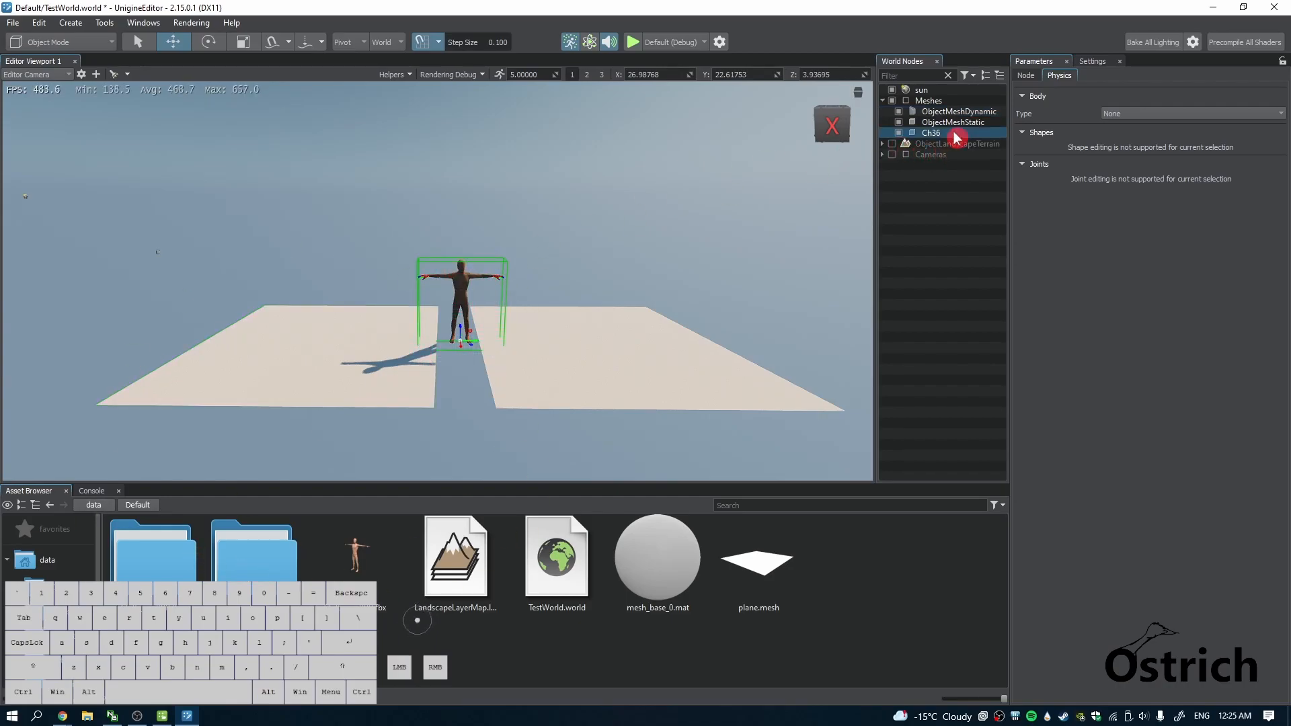
left_click(1029, 77)
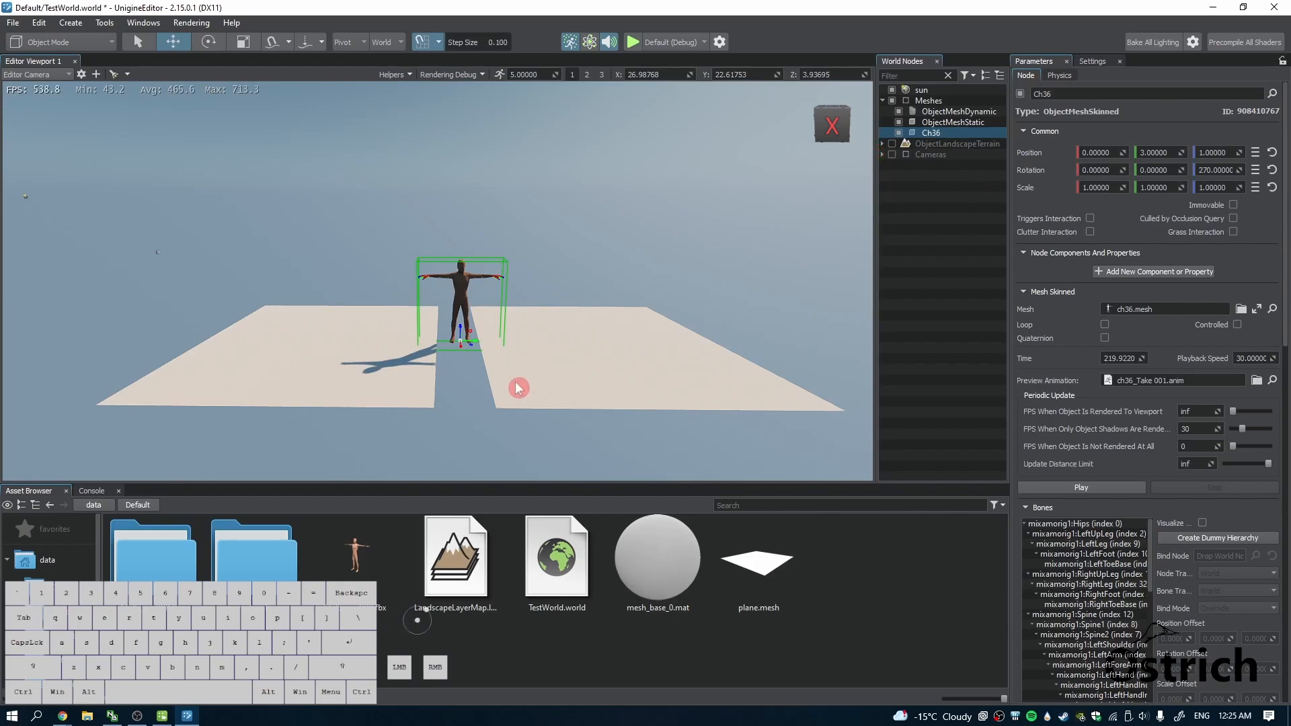
Step: Place the Ch36_nonPBR character asset in the scene and raise it to about X 18.4, Y 18.6, Z 1.4
left_click(355, 577)
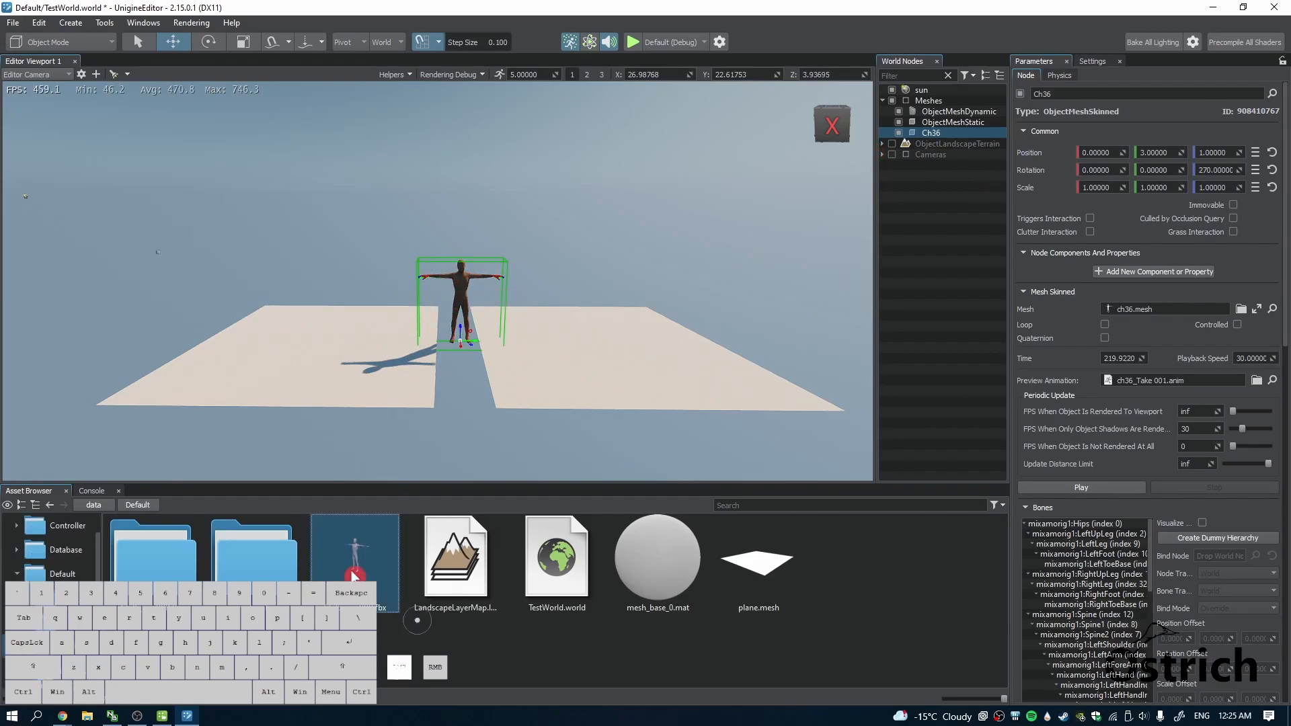
left_click_drag(361, 471, 362, 249)
mouse_move(294, 300)
left_mouse_down()
mouse_move(311, 337)
mouse_move(290, 304)
mouse_move(292, 322)
left_mouse_up()
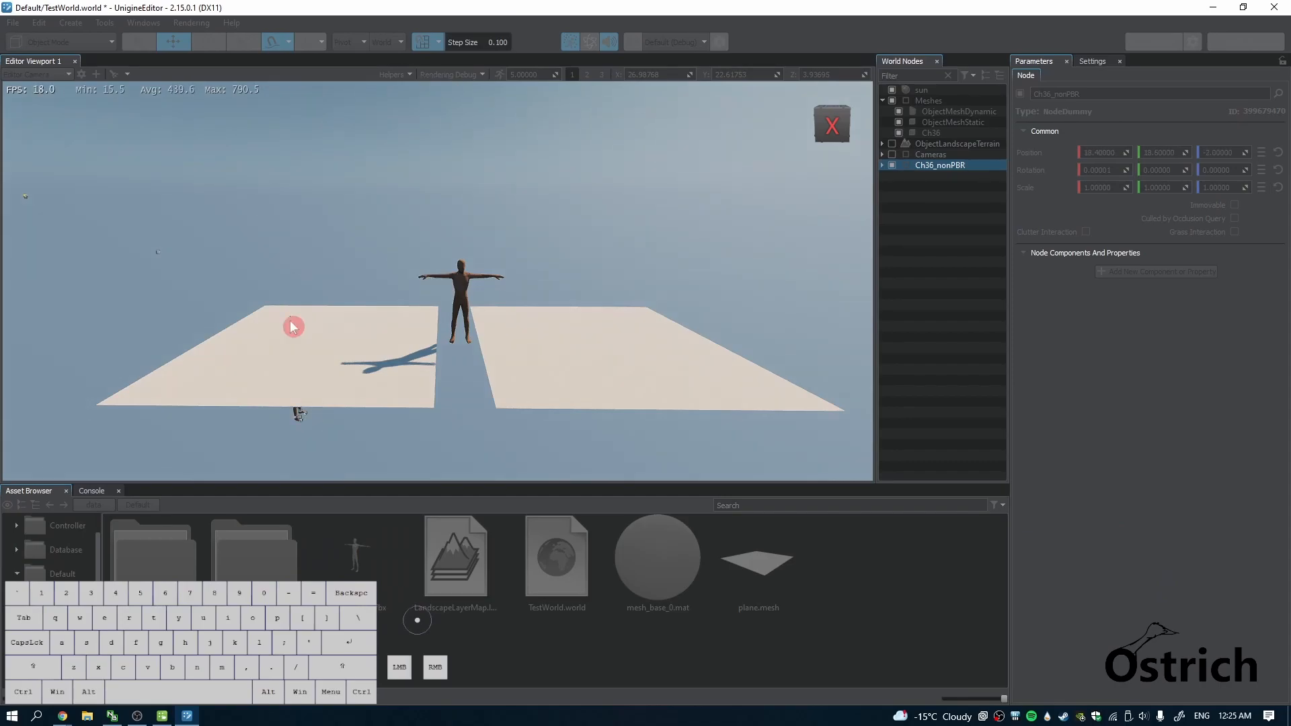
left_click_drag(311, 376, 332, 268)
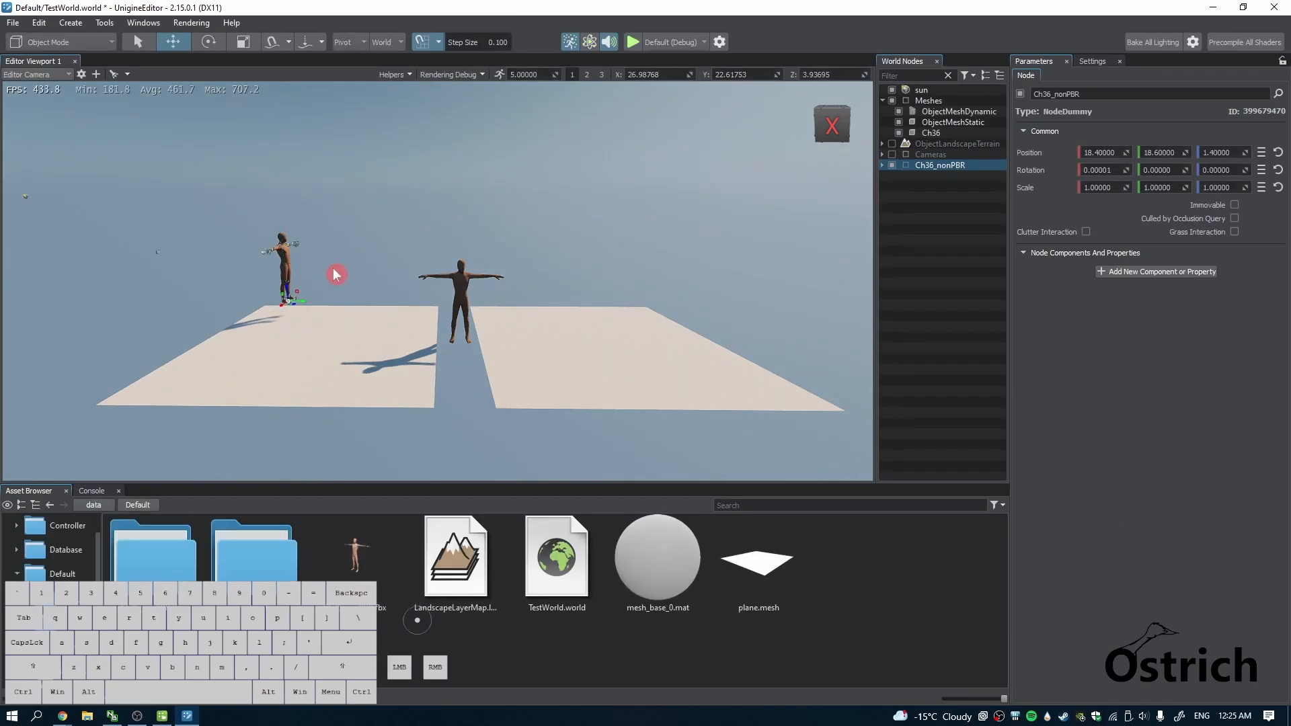
Step: View the placed character from the front, check its source on the Mixamo website in the browser, and return to UnigineEditor
key("f")
right_click_drag(441, 266, 197, 271)
key("w")
key("d")
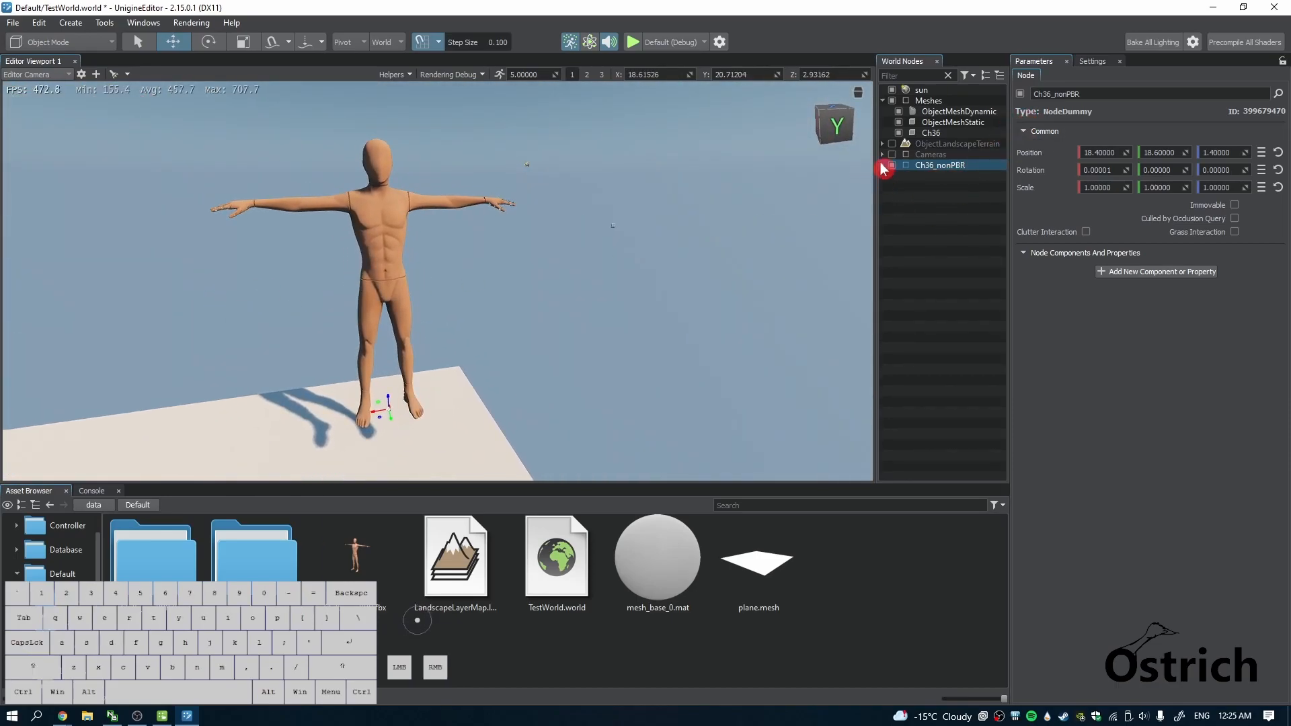
left_click(62, 716)
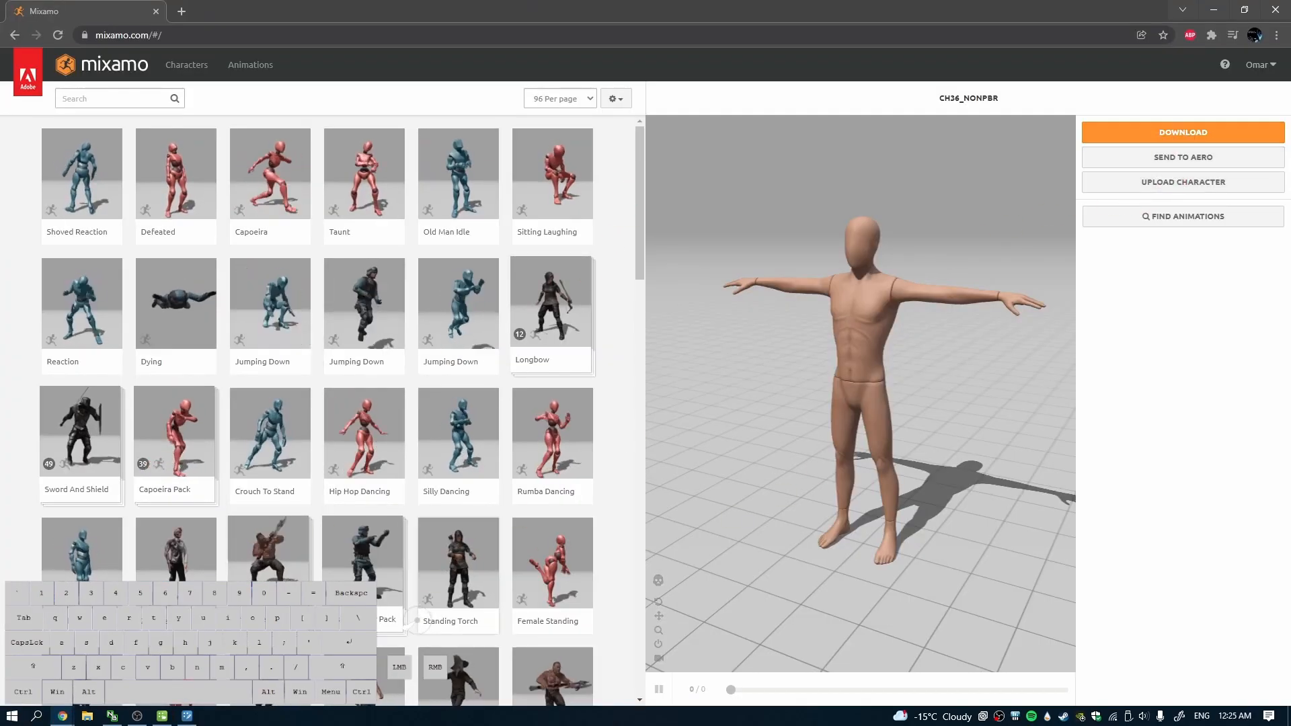
left_click(189, 717)
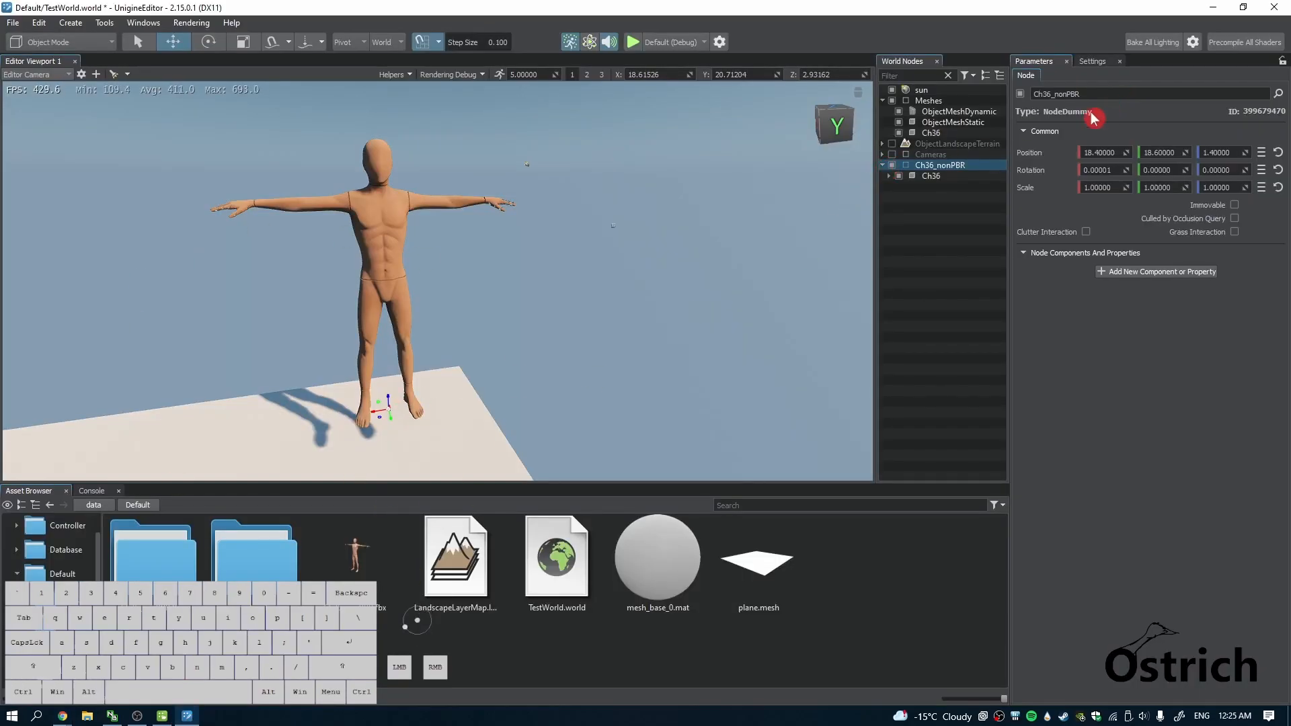
Step: Move the Ch36 skinned mesh out of the Ch36_nonPBR parent and delete the Ch36_nonPBR dummy node
left_click(898, 178)
left_click_drag(893, 177, 905, 194)
left_click(917, 177)
left_click(915, 164)
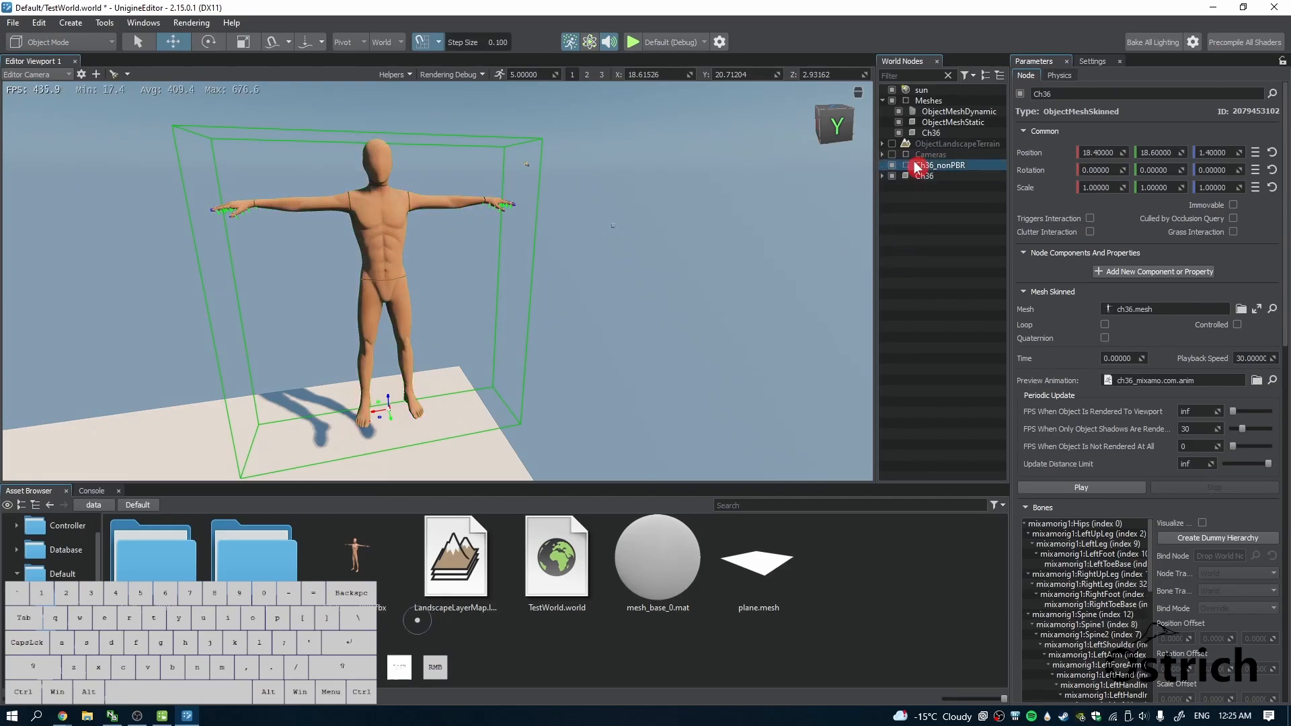
key("Delete")
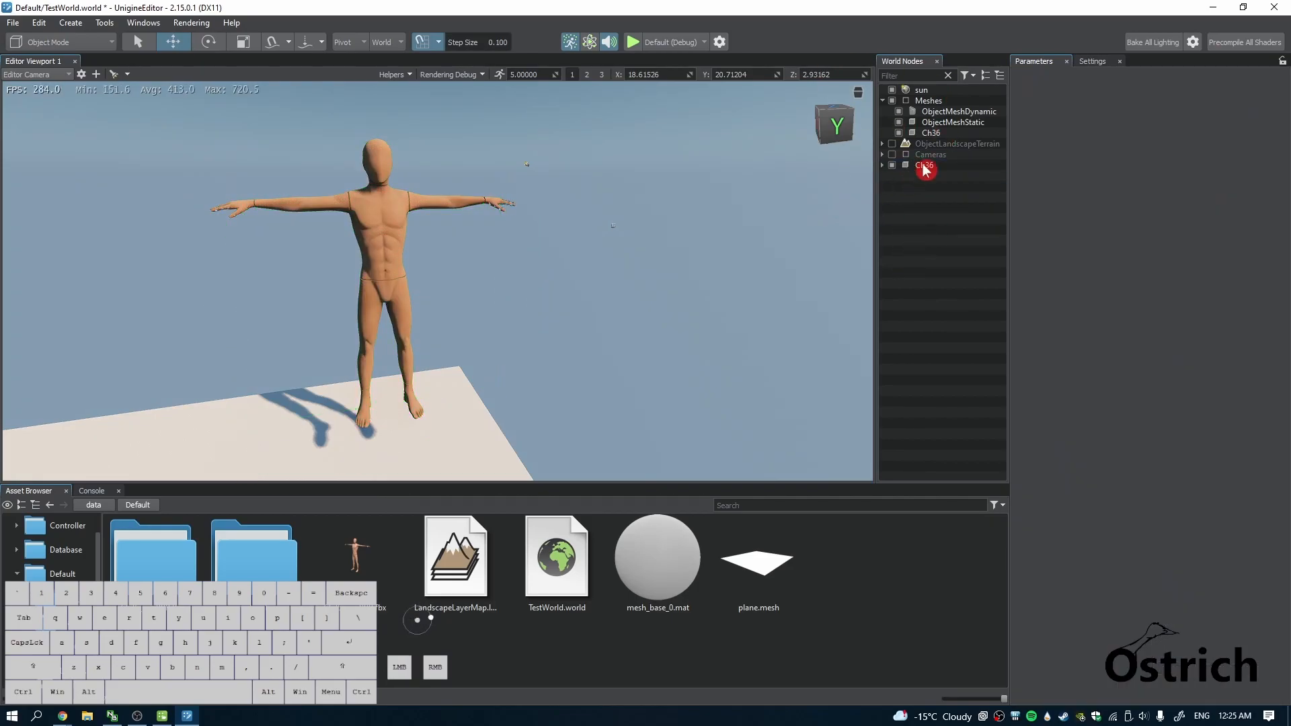
Step: Delete the old Ch36 from the Meshes group and expand the remaining Ch36's child nodes
left_click(926, 132)
key("Delete")
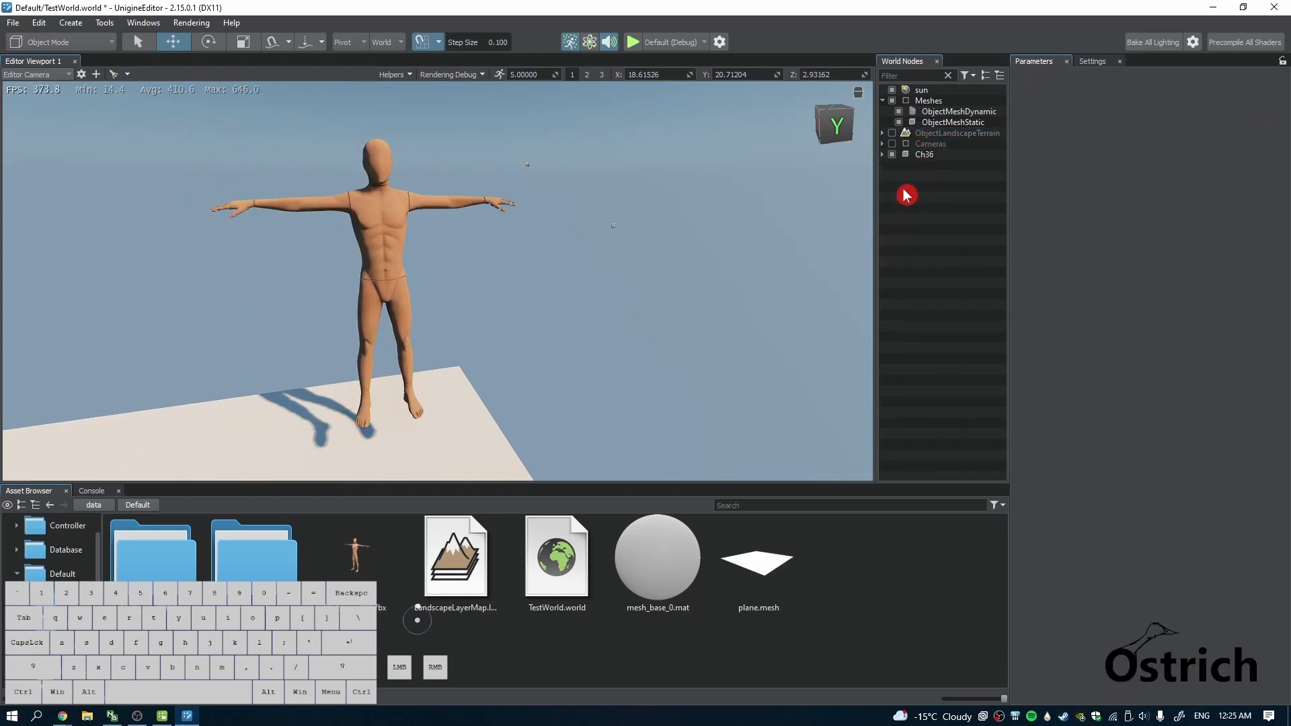
left_click(914, 156)
left_click(883, 154)
Step: Select all bone nodes under Ch36, from mixamorig1:Head through mixamorig1:Spine2
scroll(896, 231, "down", 7)
scroll(908, 266, "up", 6)
left_click(967, 138)
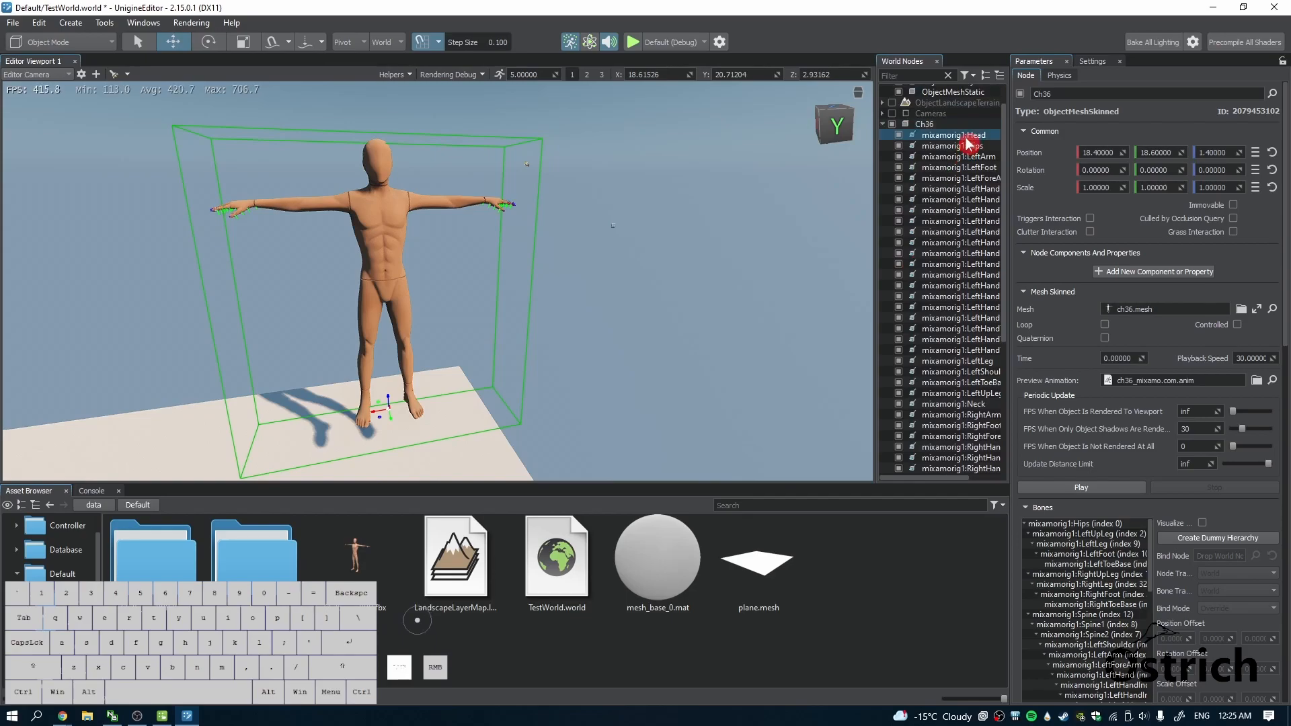
scroll(961, 291, "down", 6)
scroll(929, 356, "down", 1)
left_click(941, 469)
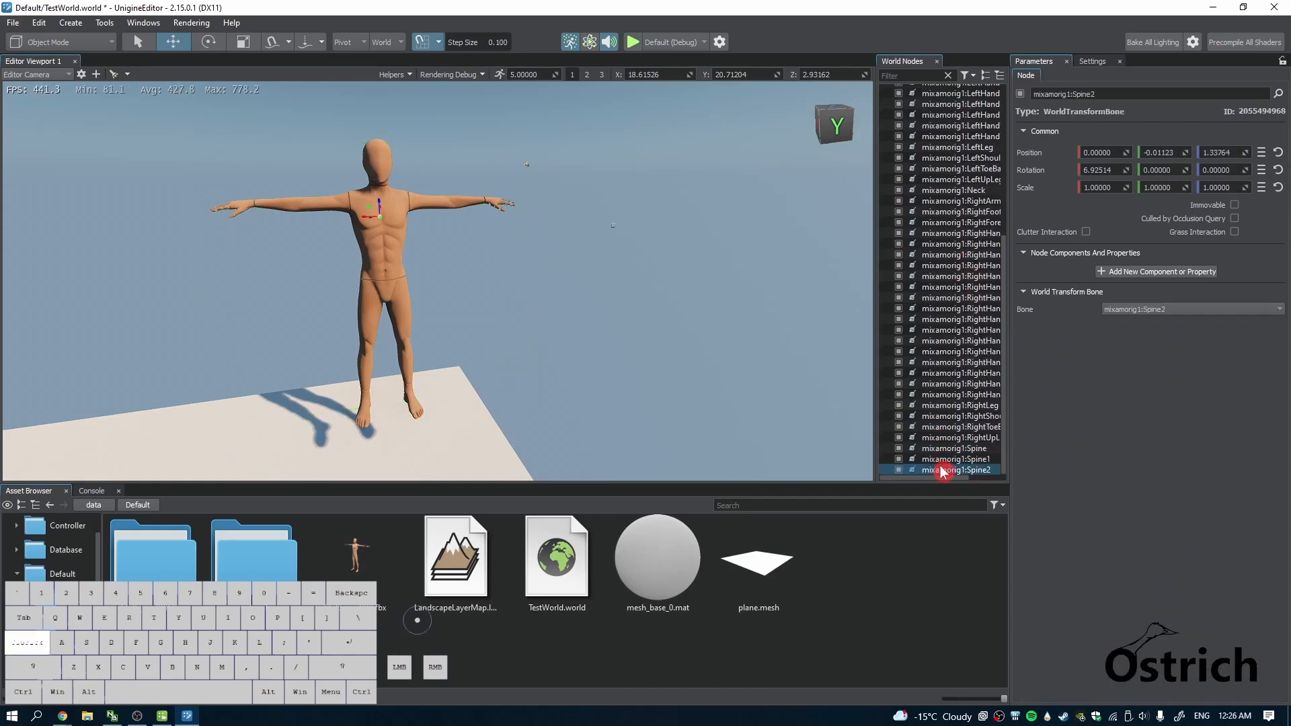
scroll(920, 377, "up", 5)
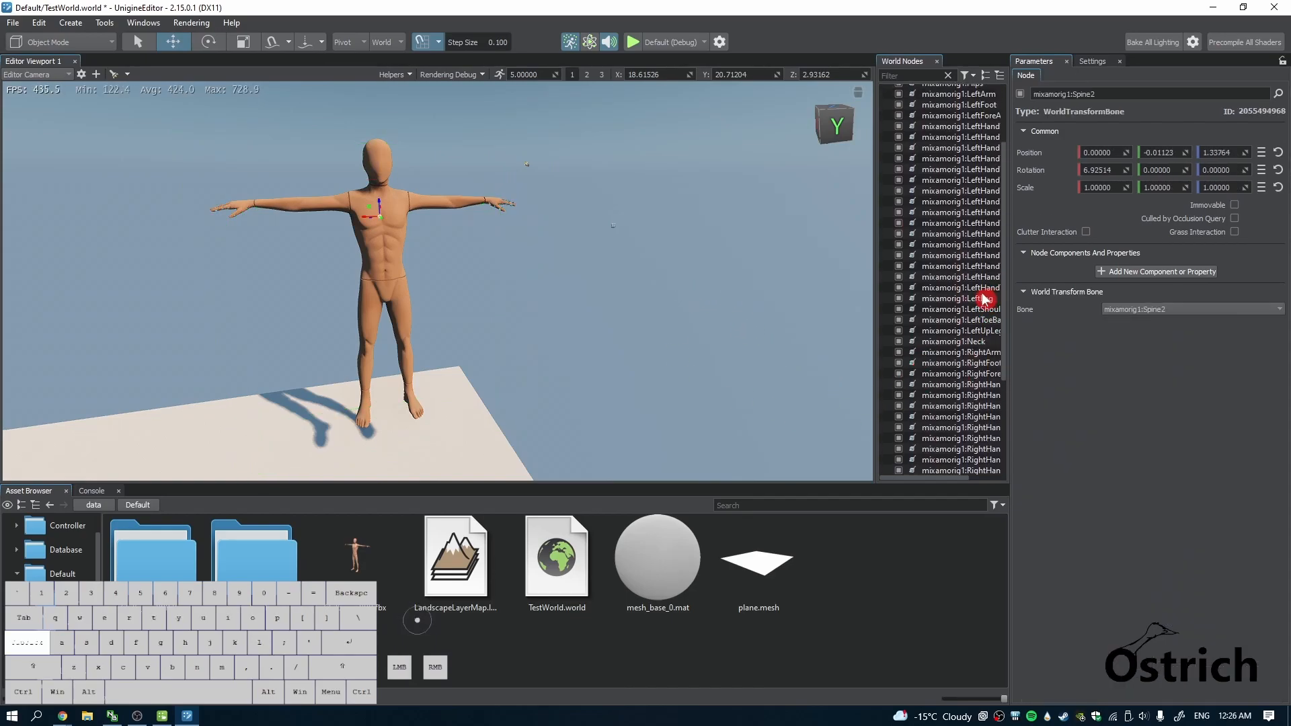
scroll(983, 296, "up", 3)
left_click(937, 163, "shift")
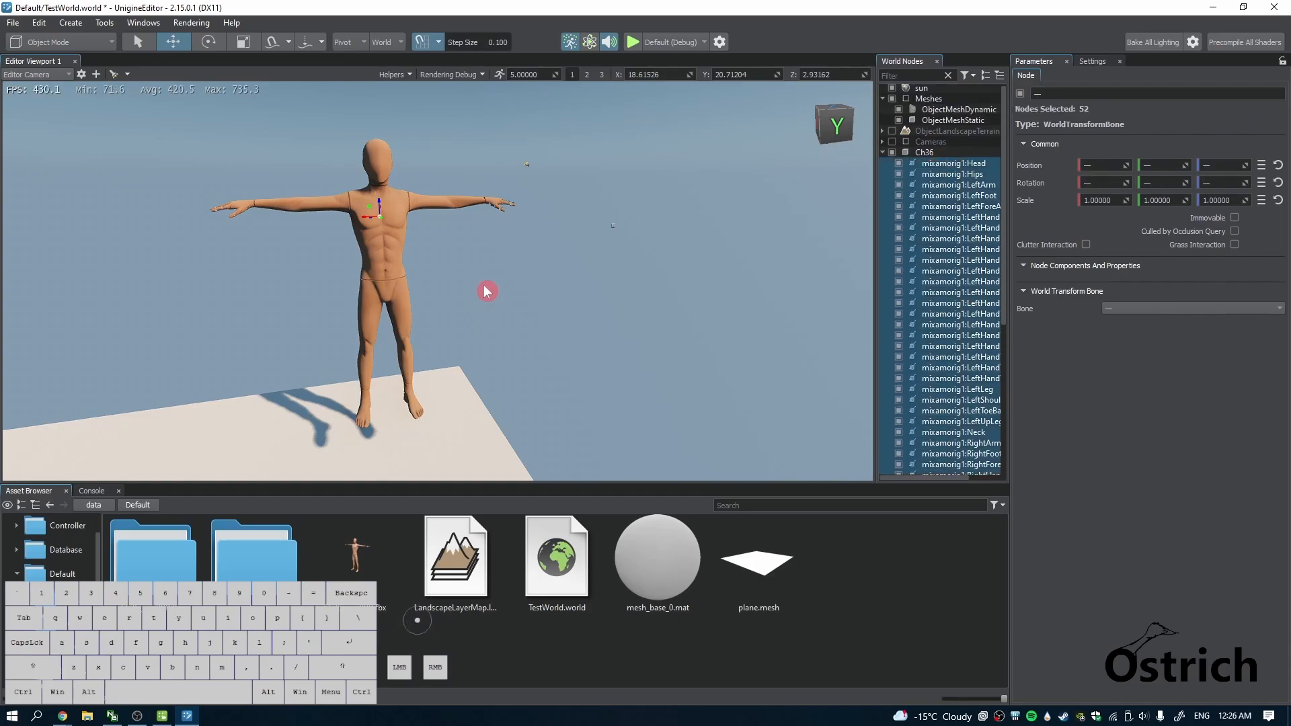
Step: Look at the mesh types offered for creation, including Skinned and Skinned Bone, without adding one
right_click(556, 206)
mouse_move(591, 238)
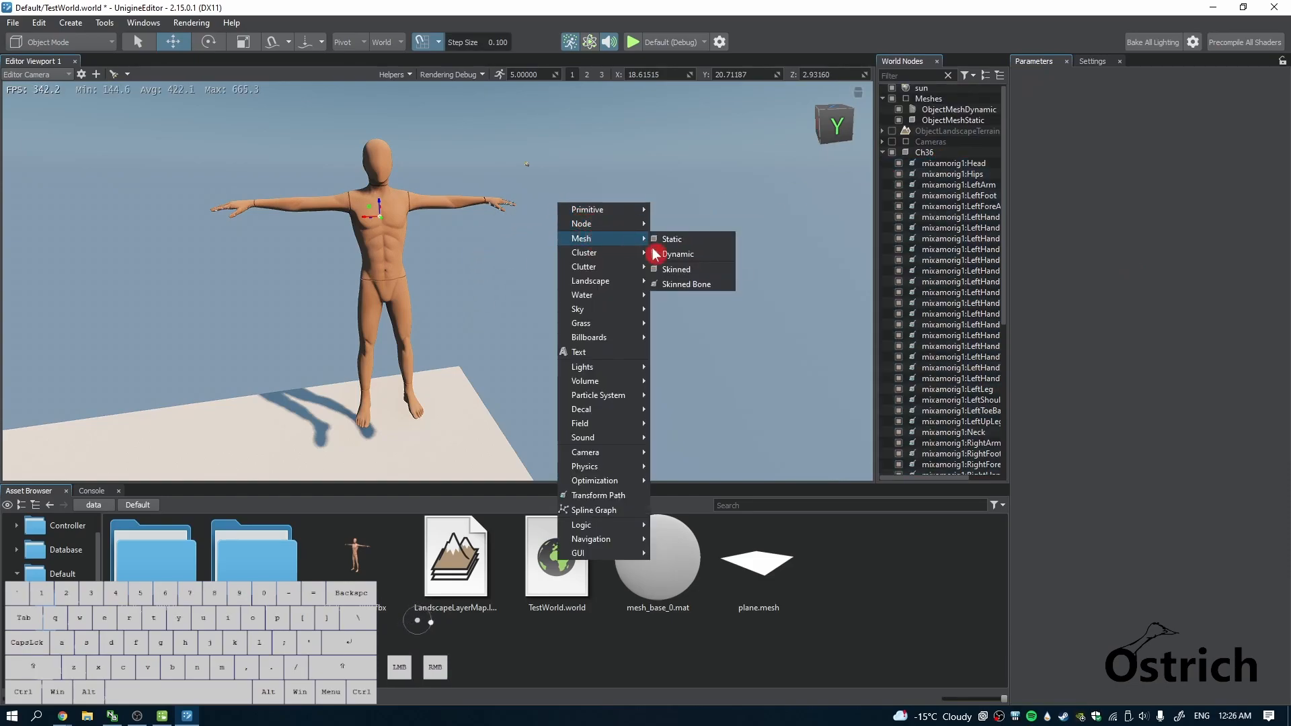
left_click(778, 166)
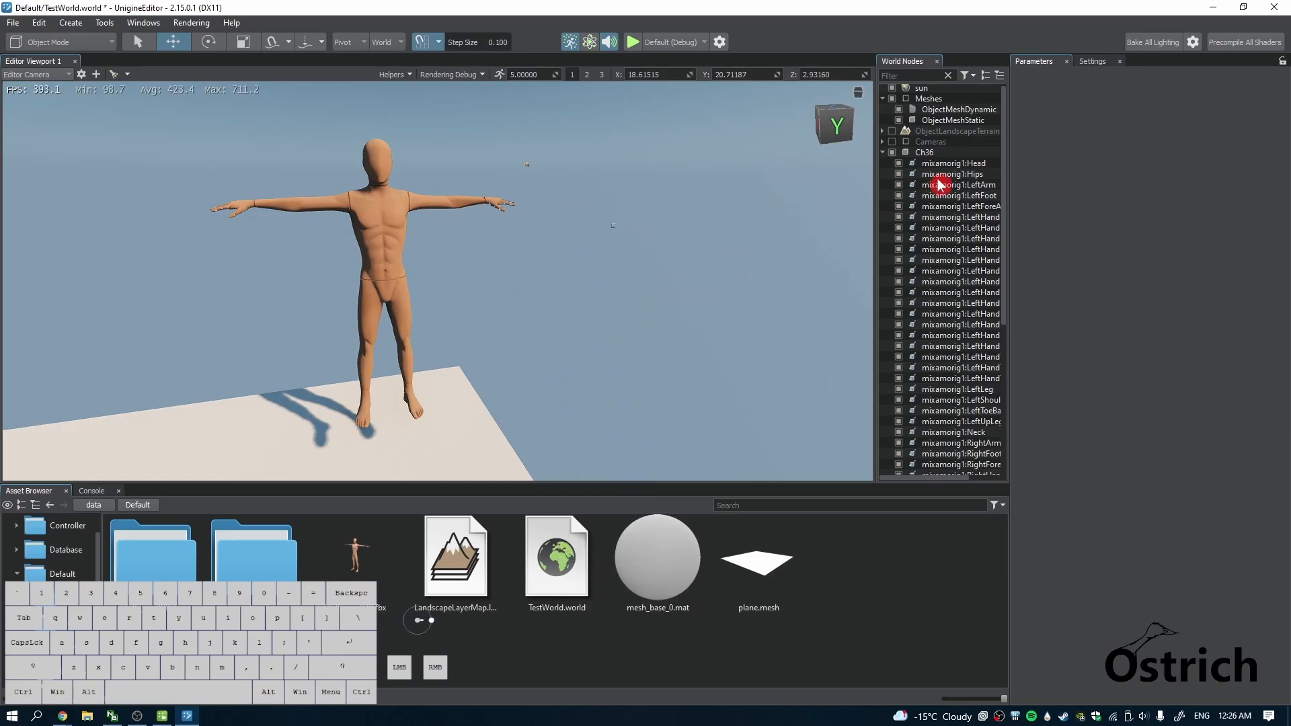
Step: Select the mixamorig1:Head bone node under Ch36 and inspect its location up close from the character's side
left_click(962, 166)
right_click_drag(738, 243, 758, 335)
key("w")
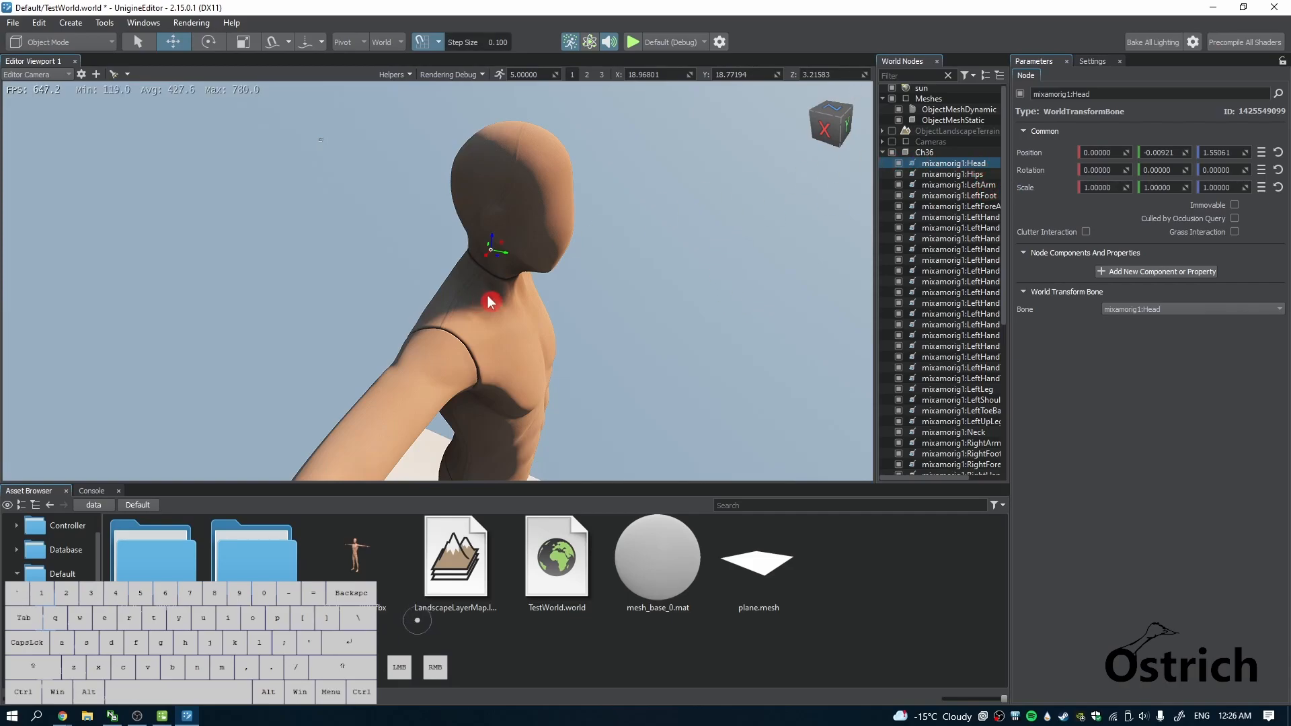
Step: Locate and select the mixamorig1:Head bone in the bone hierarchy of Ch36's skinned mesh parameters
left_click(937, 154)
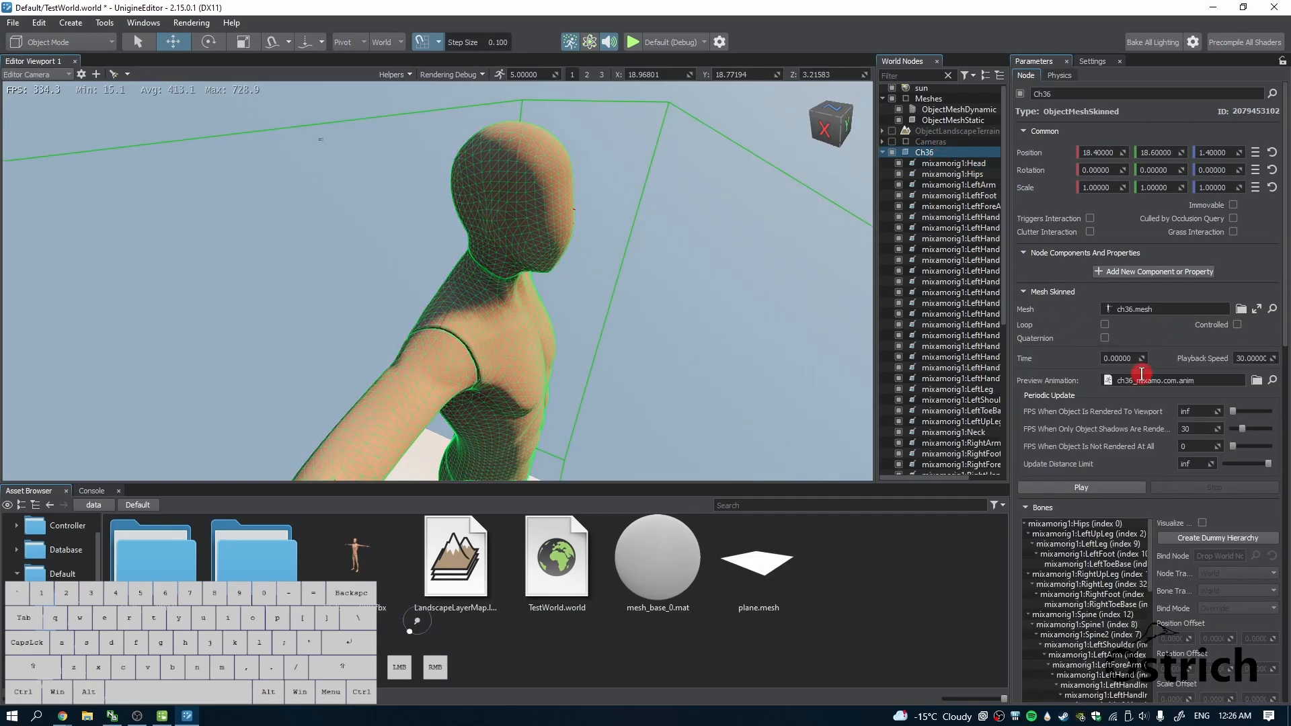
scroll(1122, 383, "down", 6)
scroll(1109, 322, "down", 8)
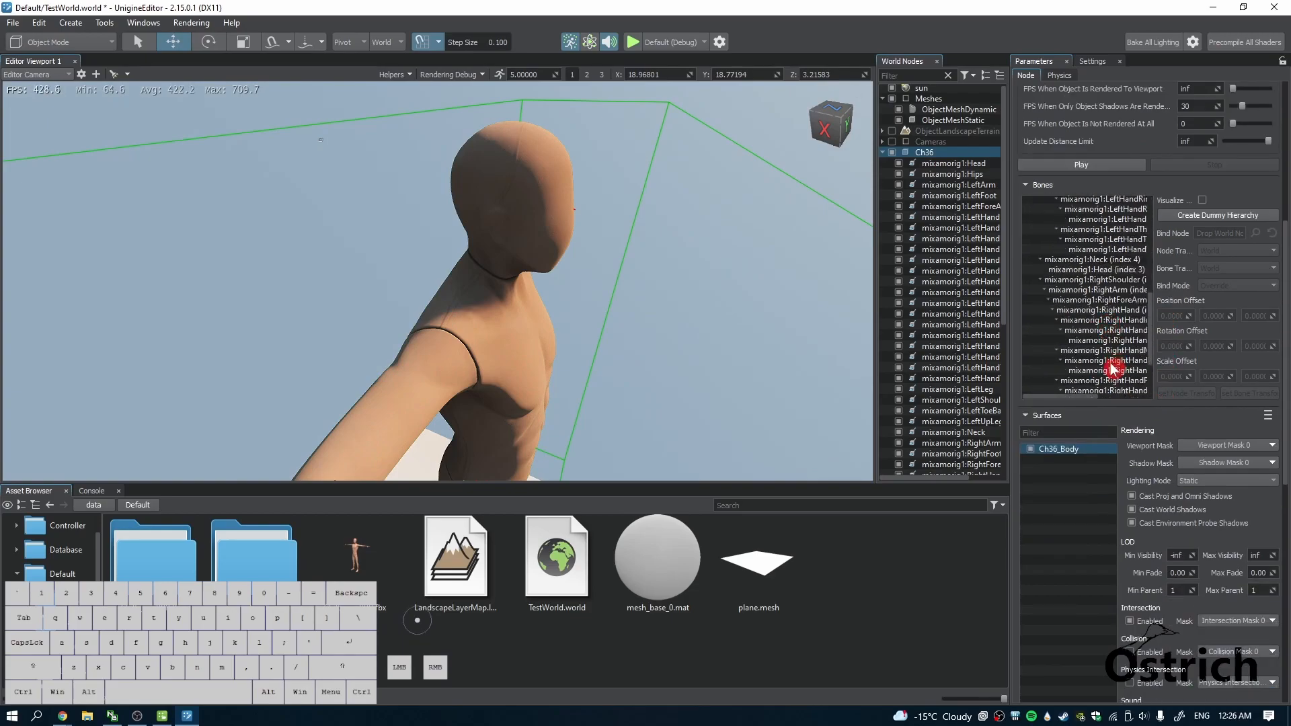
scroll(1113, 368, "up", 1)
left_click(1108, 298)
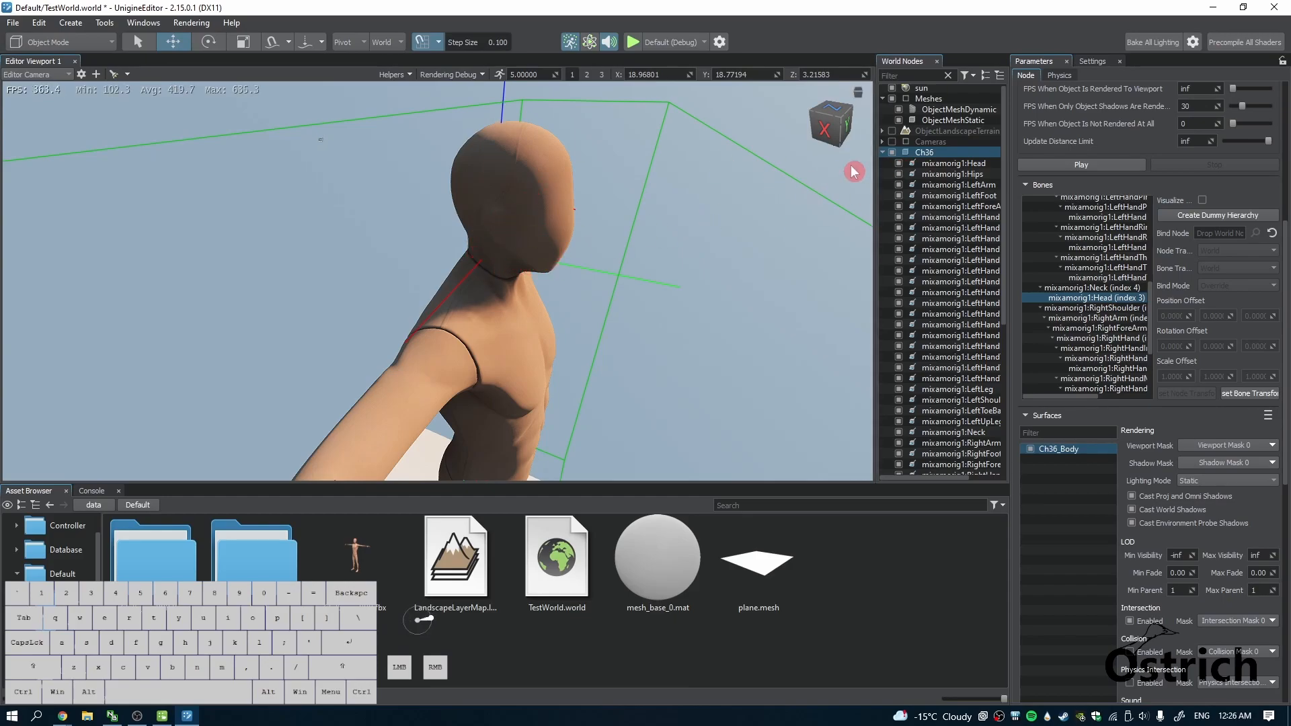
Step: Try to move the mixamorig1:Head bone node to Y position 0.79079
left_click(920, 165)
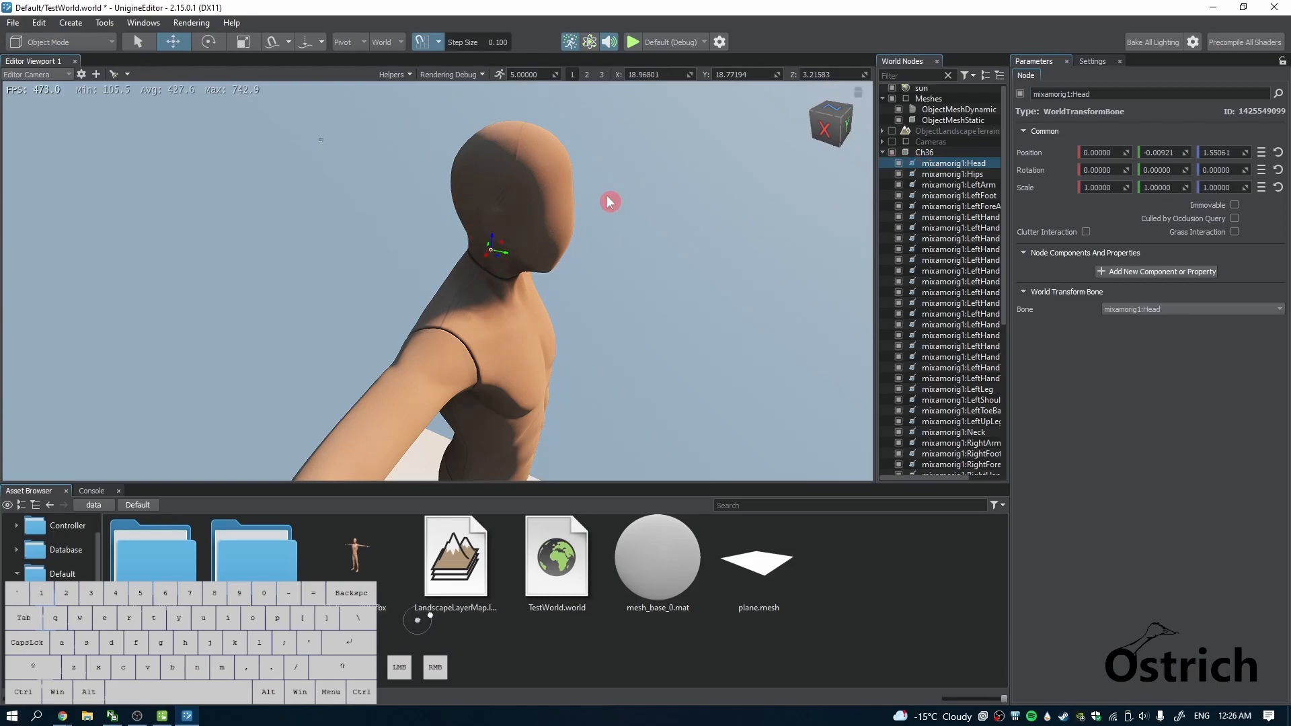
left_click_drag(1186, 155, 1238, 133)
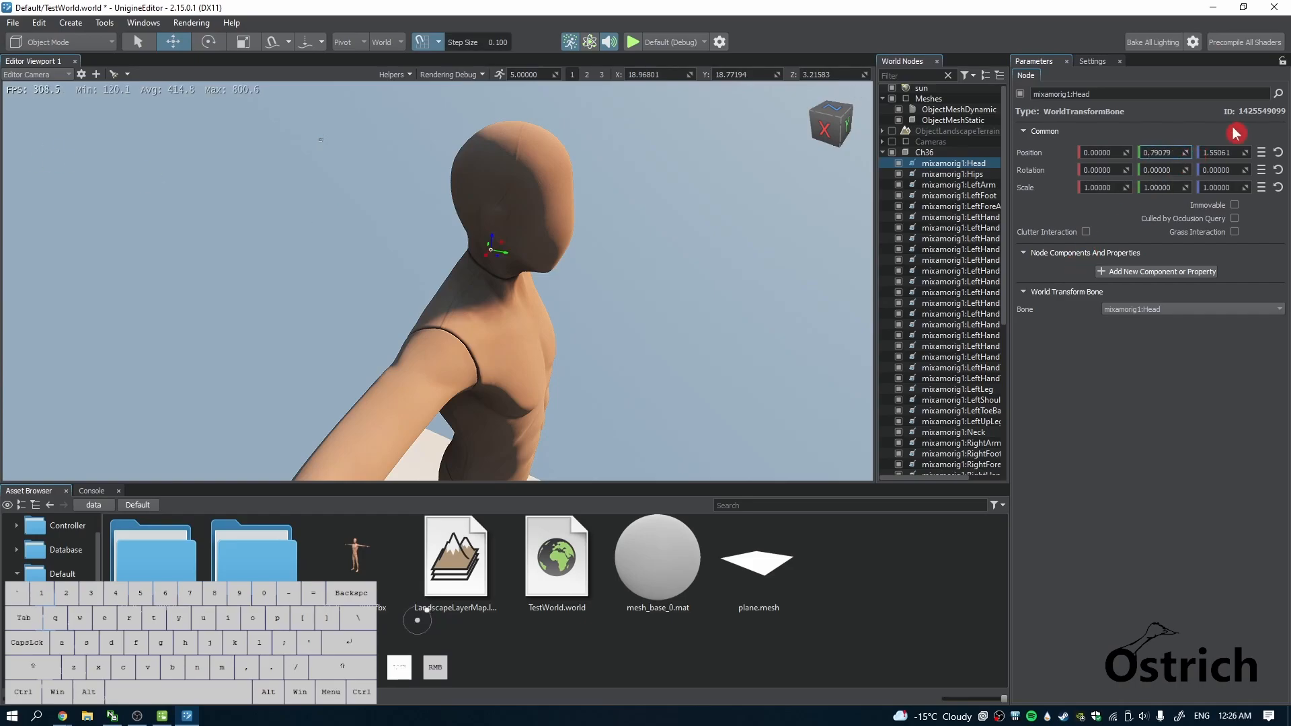
left_click(1188, 154)
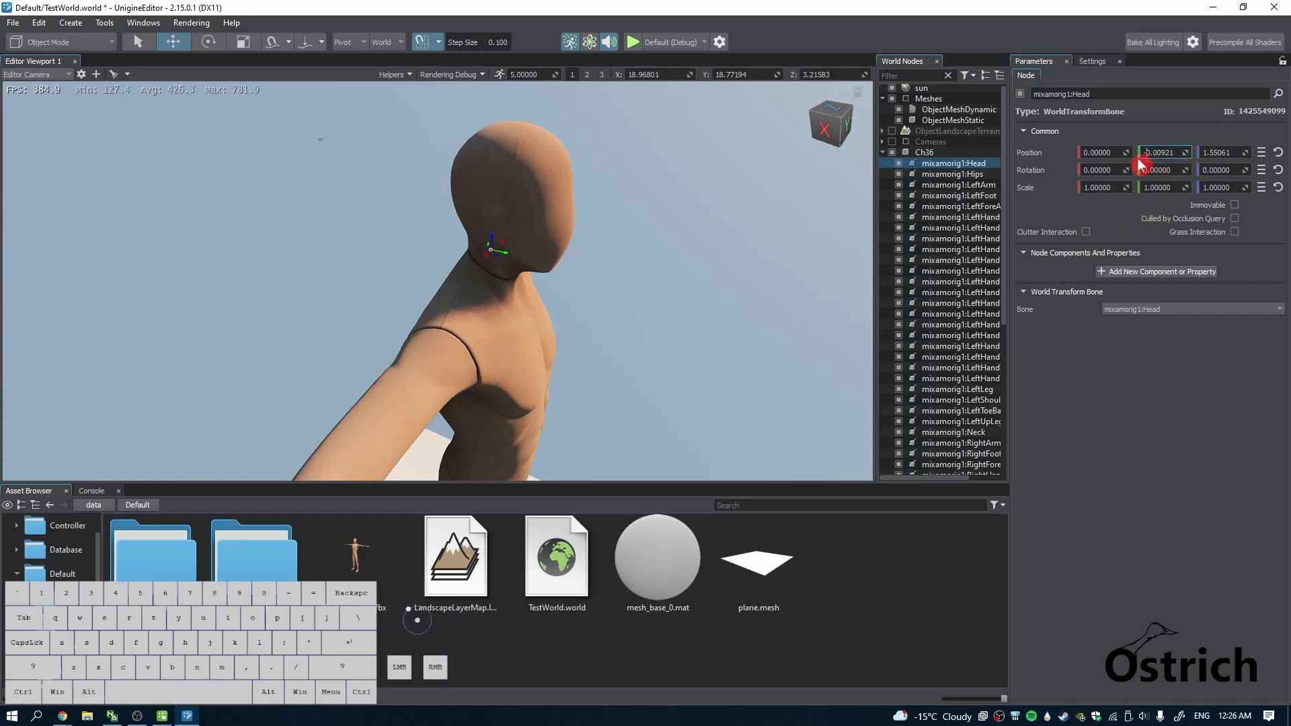
key("space")
key("ctrl+z")
left_click(1278, 153)
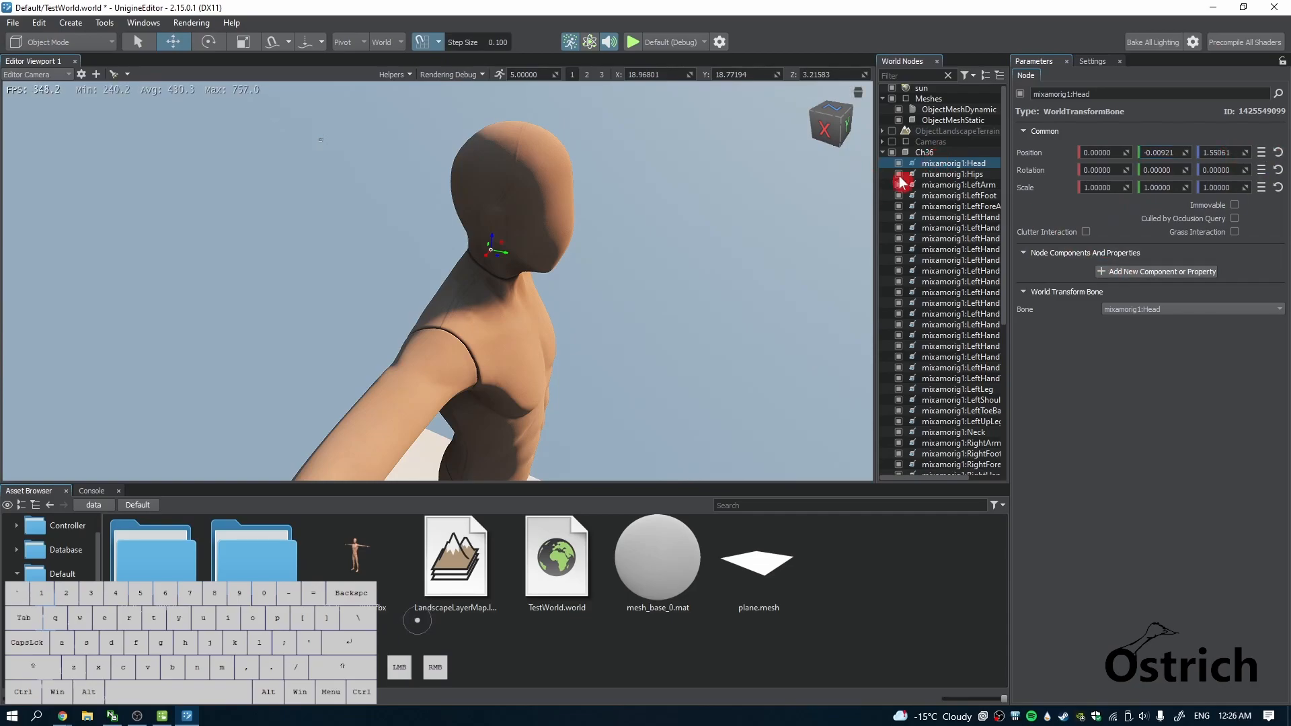
Step: Compare Ch36's child bone nodes with its skinned mesh bone hierarchy, and select mixamorig1:Head in that hierarchy
left_click(927, 152)
scroll(1111, 364, "down", 2)
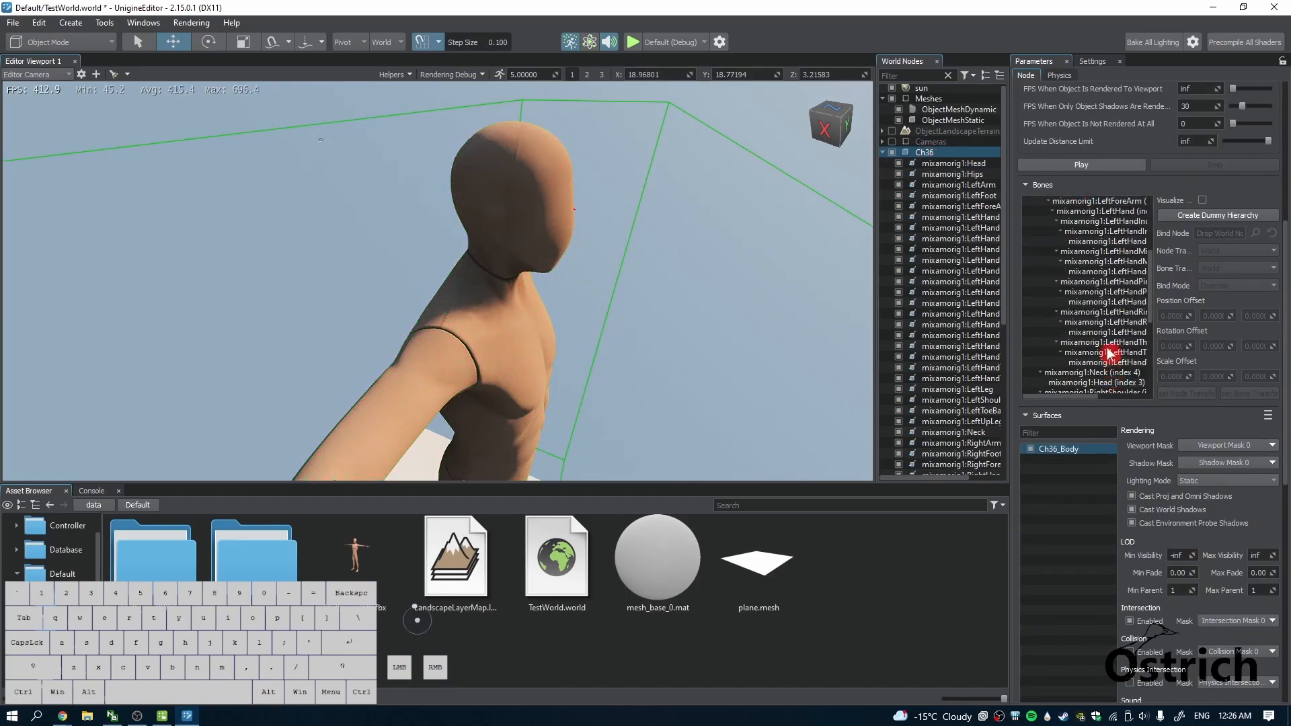
scroll(1109, 352, "down", 3)
scroll(1076, 334, "down", 2)
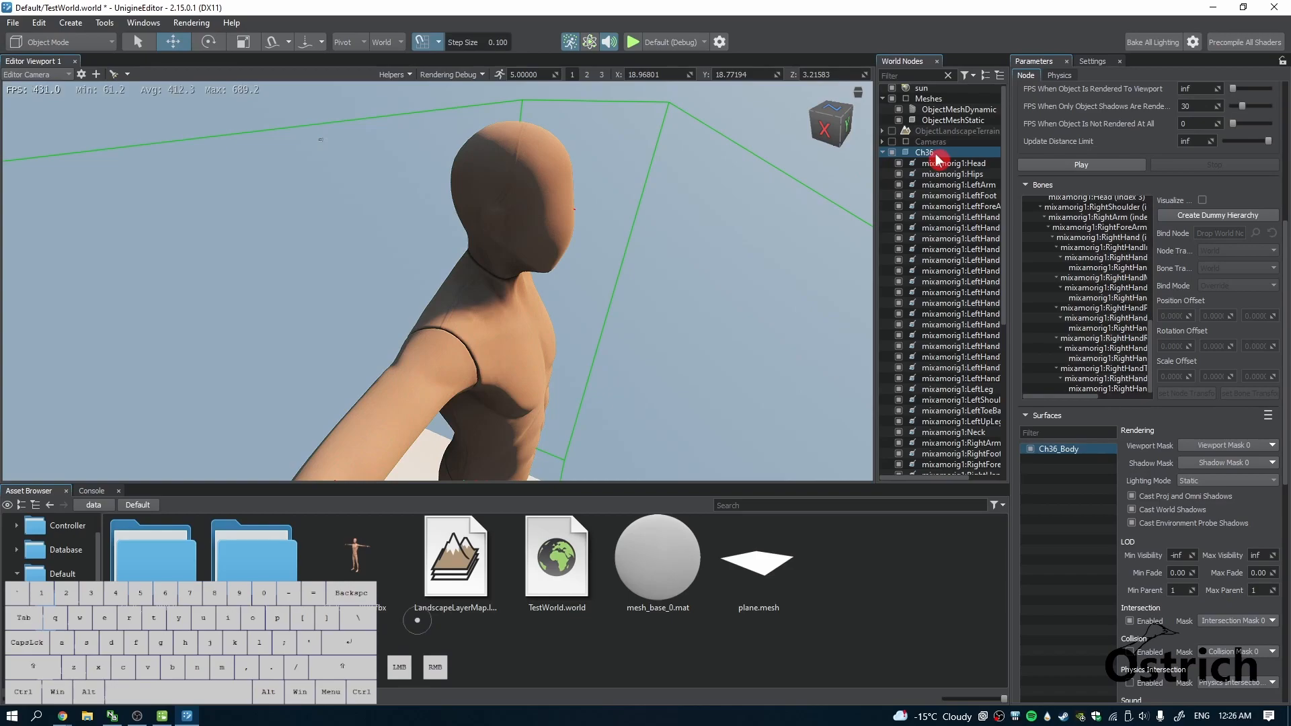
scroll(1104, 304, "down", 3)
scroll(1113, 337, "up", 3)
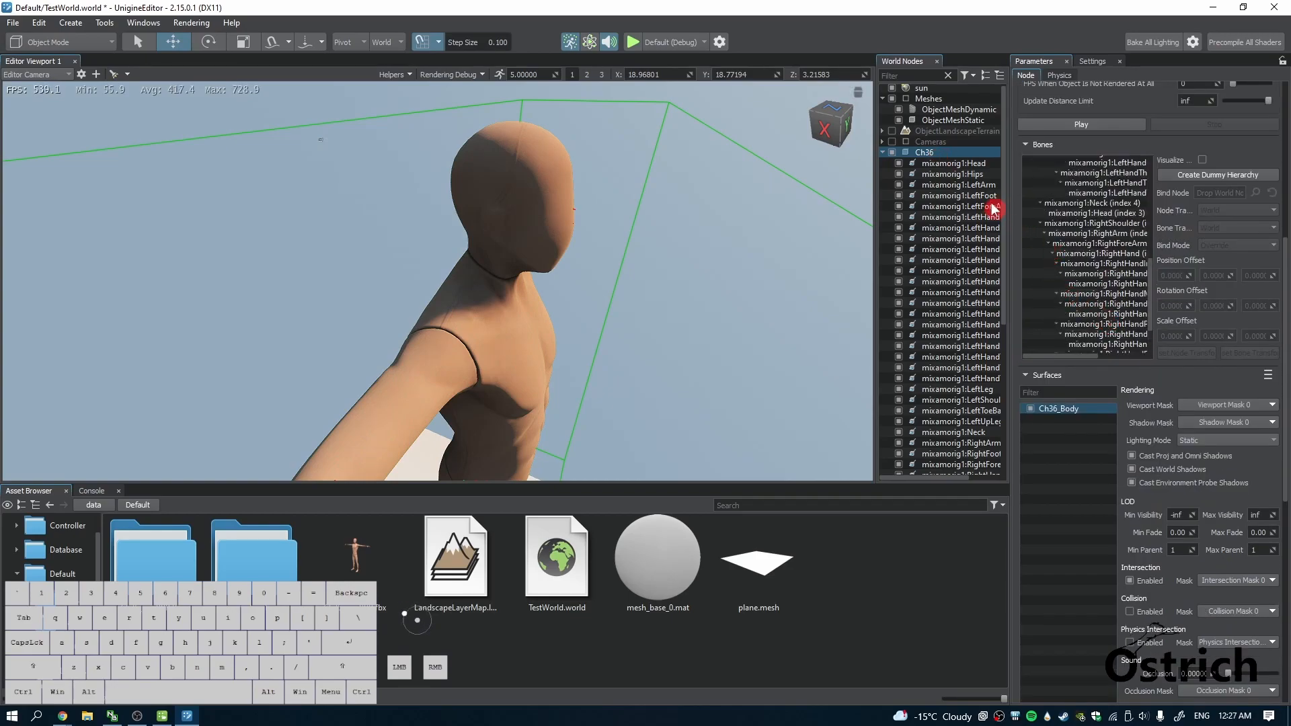
left_click(1094, 214)
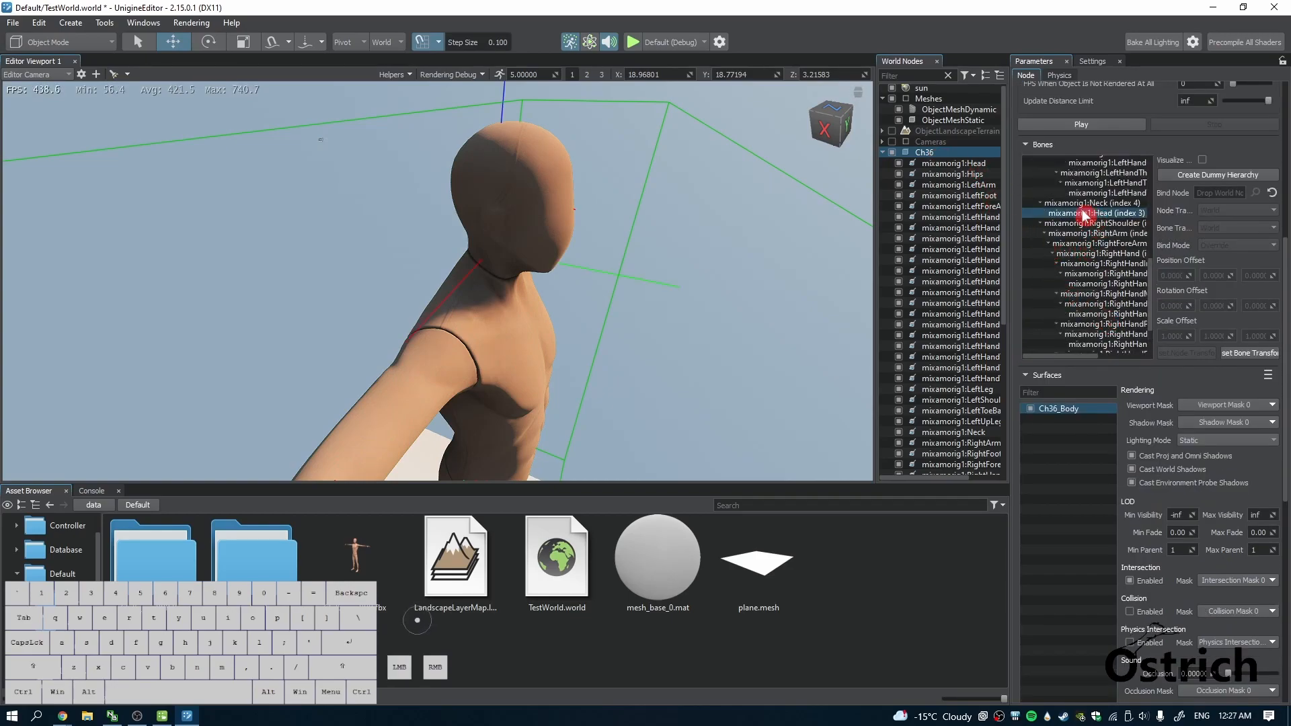
Step: Bind the mixamorig1:Head node to the matching head bone in Ch36's skinned mesh bone hierarchy
scroll(1089, 323, "up", 3)
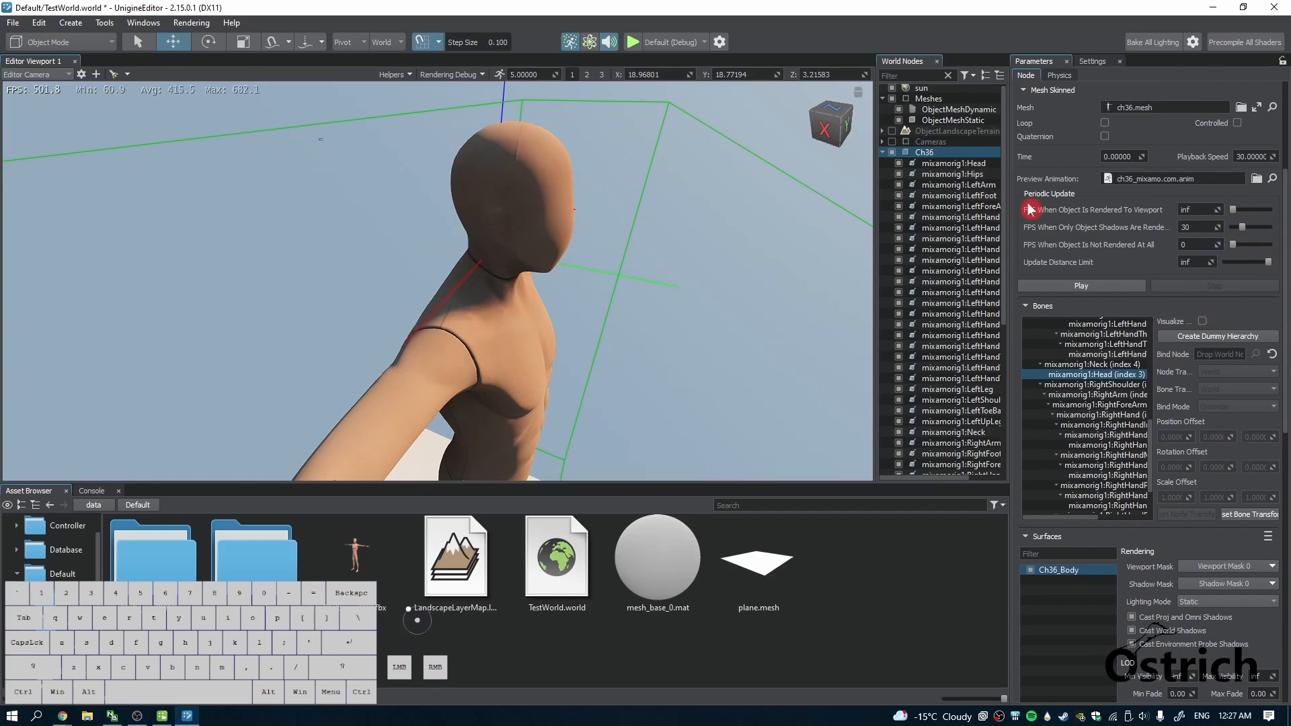
left_click_drag(955, 168, 1214, 354)
left_click(1086, 385)
left_click(1075, 377)
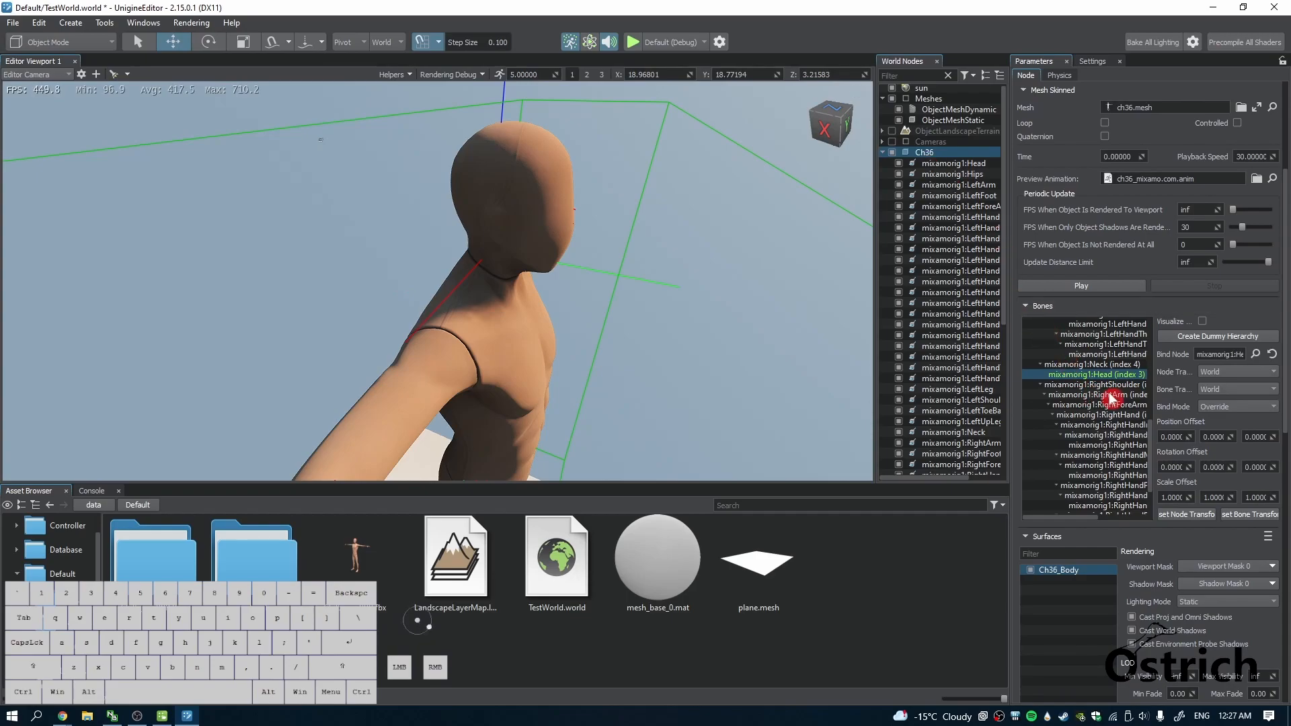
Step: Test the bound mixamorig1:Head node by rotating it to -14 about X and about 3.6 about Z, and reset its rotation
left_click(969, 164)
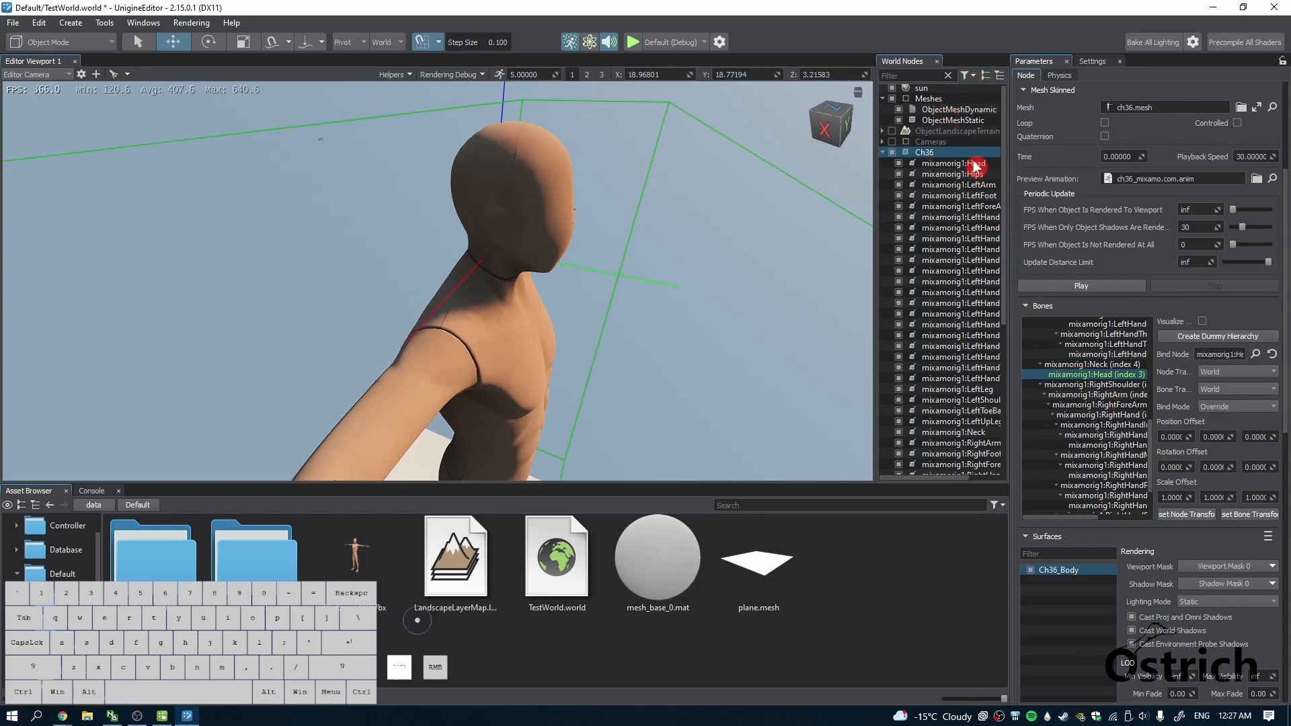
left_click(1189, 157)
left_click_drag(1188, 161, 1236, 42)
mouse_move(1245, 170)
left_mouse_down()
mouse_move(1248, 265)
mouse_move(1244, 170)
left_mouse_up()
left_click(1186, 187)
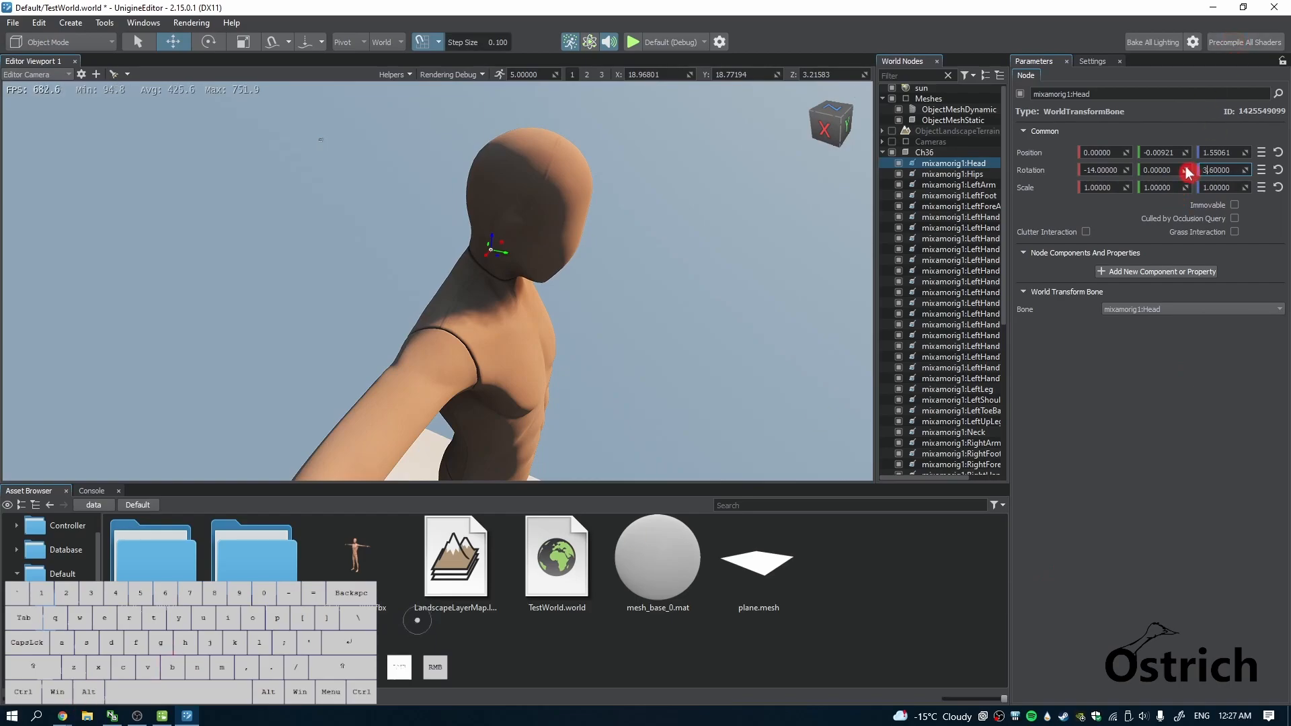
left_click(1009, 165)
left_click(1278, 169)
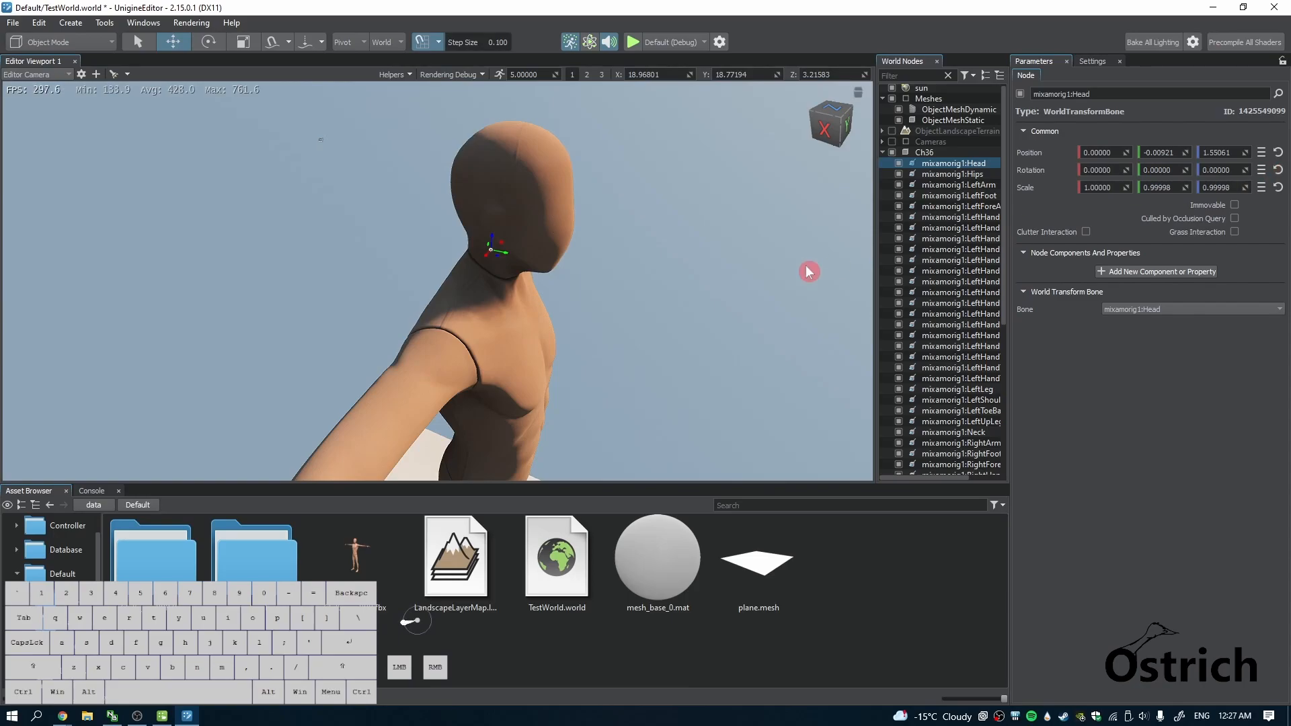
Step: Clear the bind node from the mixamorig1:Head bone in Ch36's bone hierarchy
left_click(937, 153)
scroll(1103, 385, "down", 2)
scroll(1103, 385, "down", 5)
left_click(1123, 335)
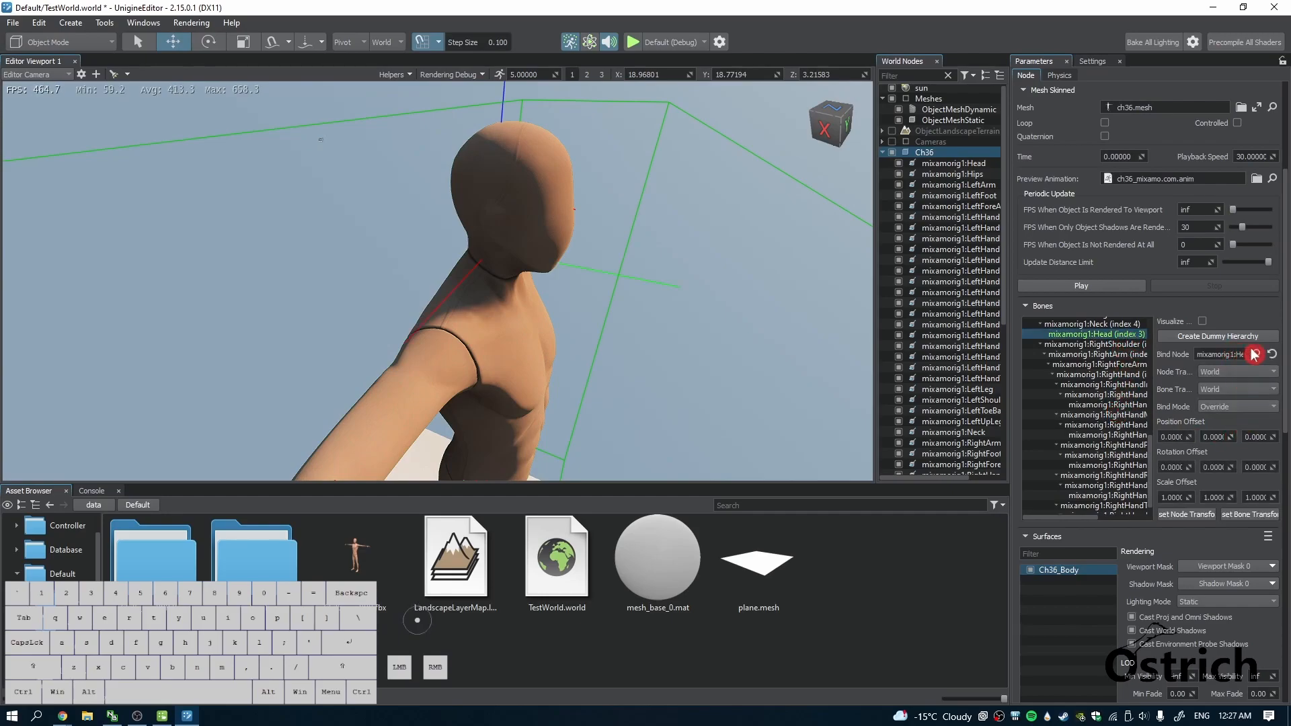
left_click(1272, 355)
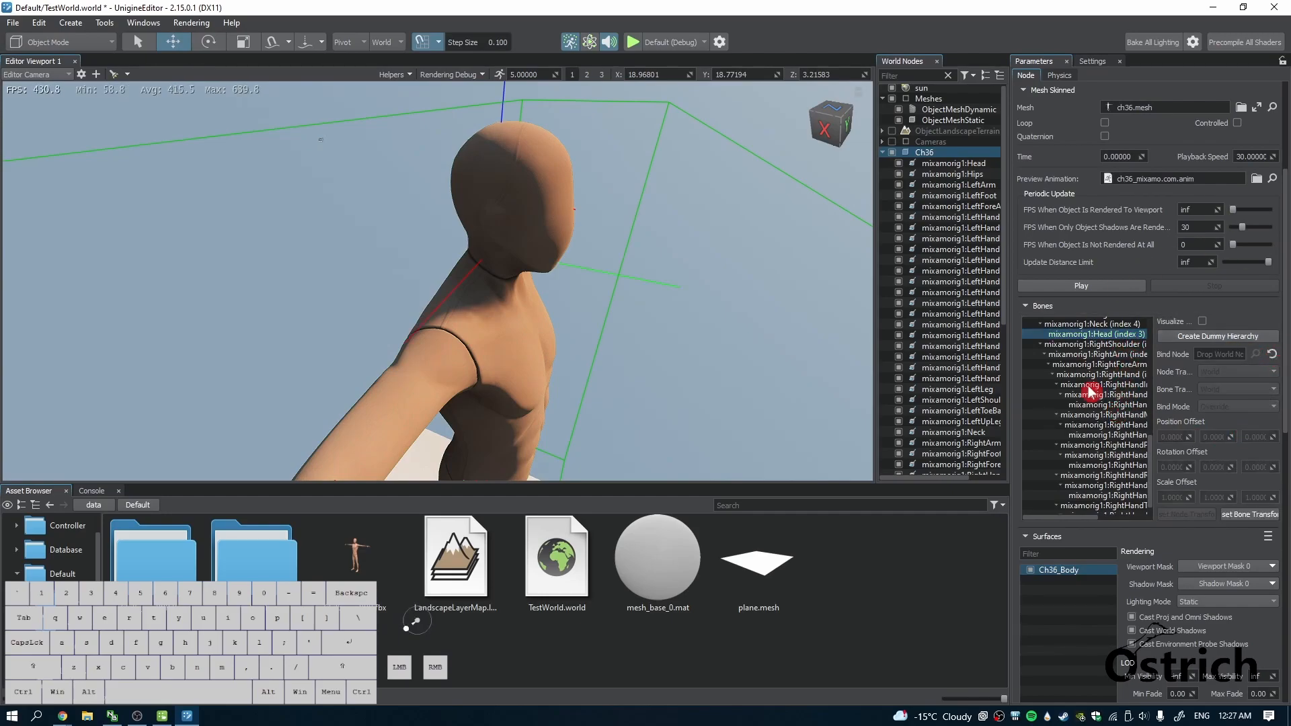
Step: Select all the mixamorig1 bone nodes under Ch36, from Head through the spine nodes, and delete them
left_click(954, 170)
scroll(975, 433, "down", 8)
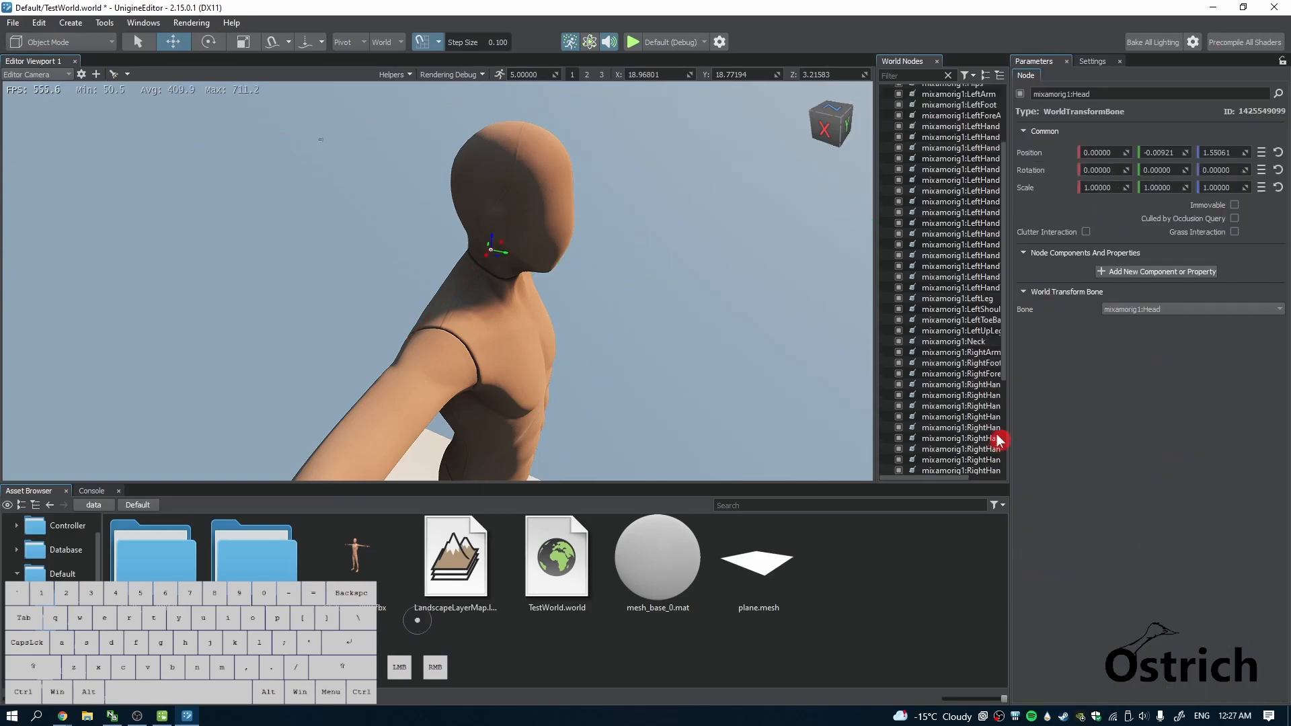
left_click(965, 466, "shift")
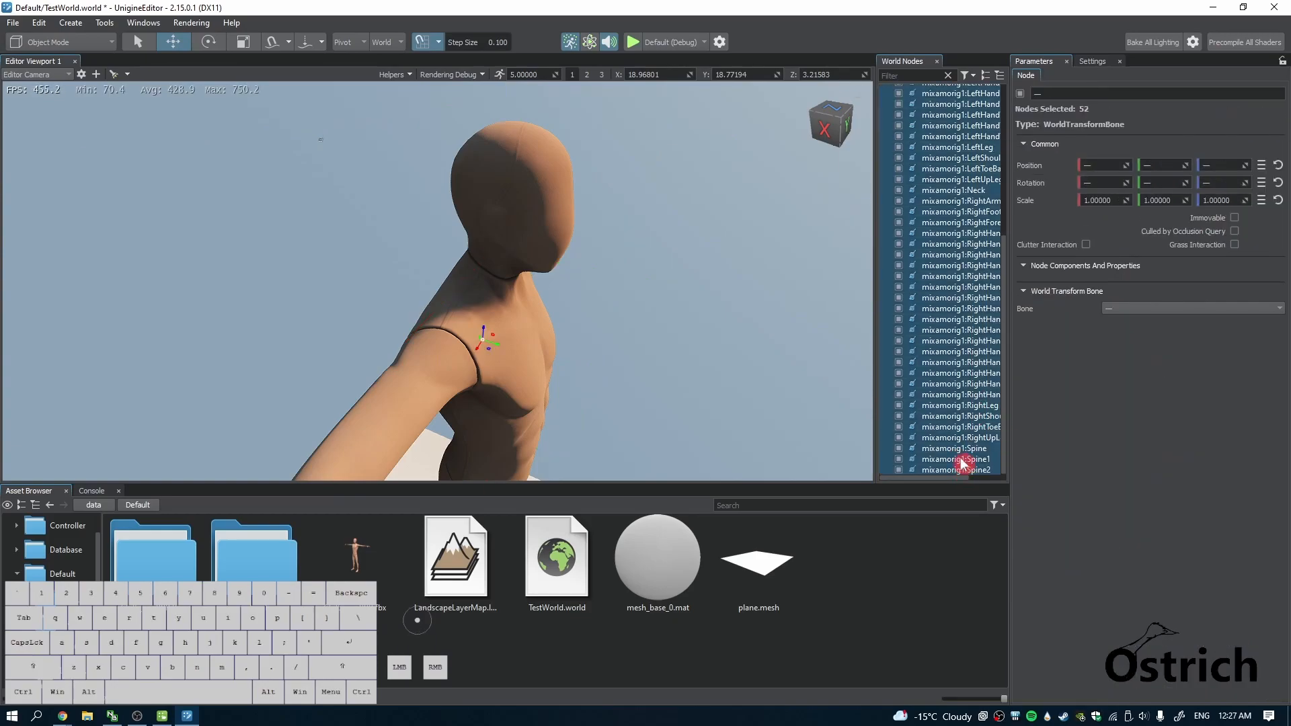
key("Delete")
Step: Create a dummy hierarchy for the mixamorig1:Head bone of Ch36
left_click(922, 157)
scroll(1095, 447, "down", 5)
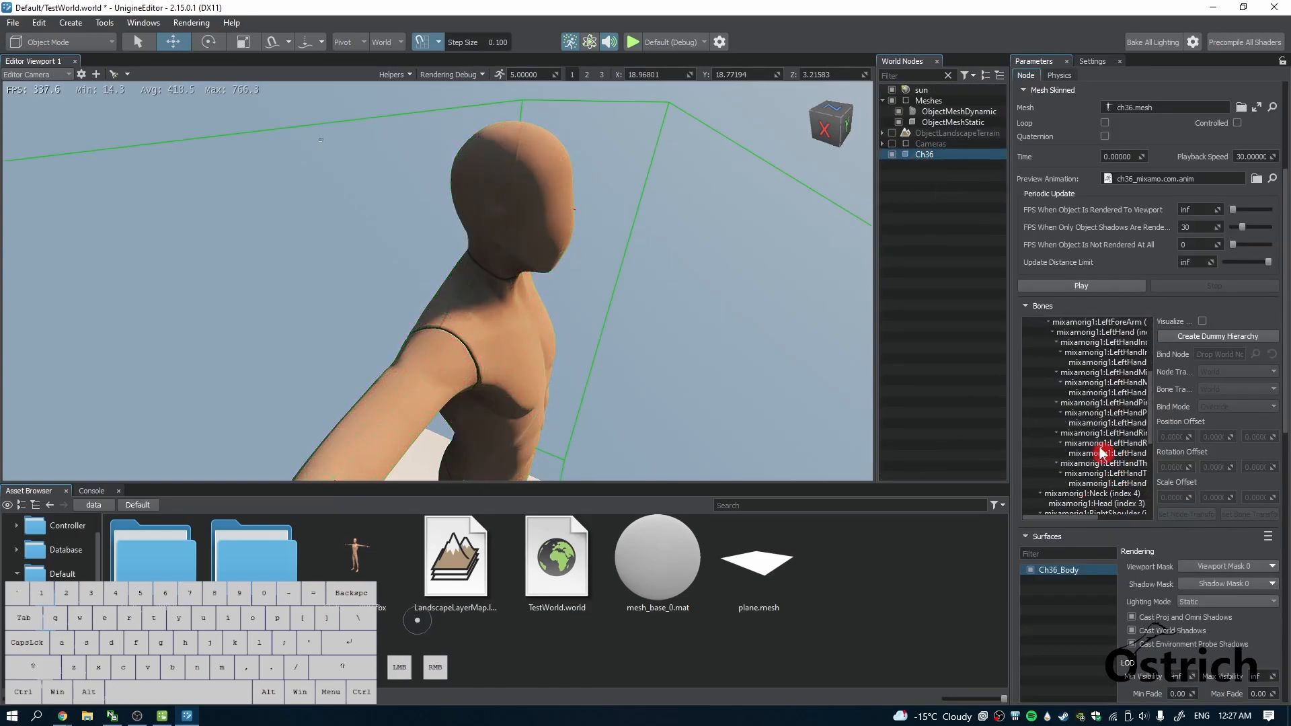
left_click(1104, 363)
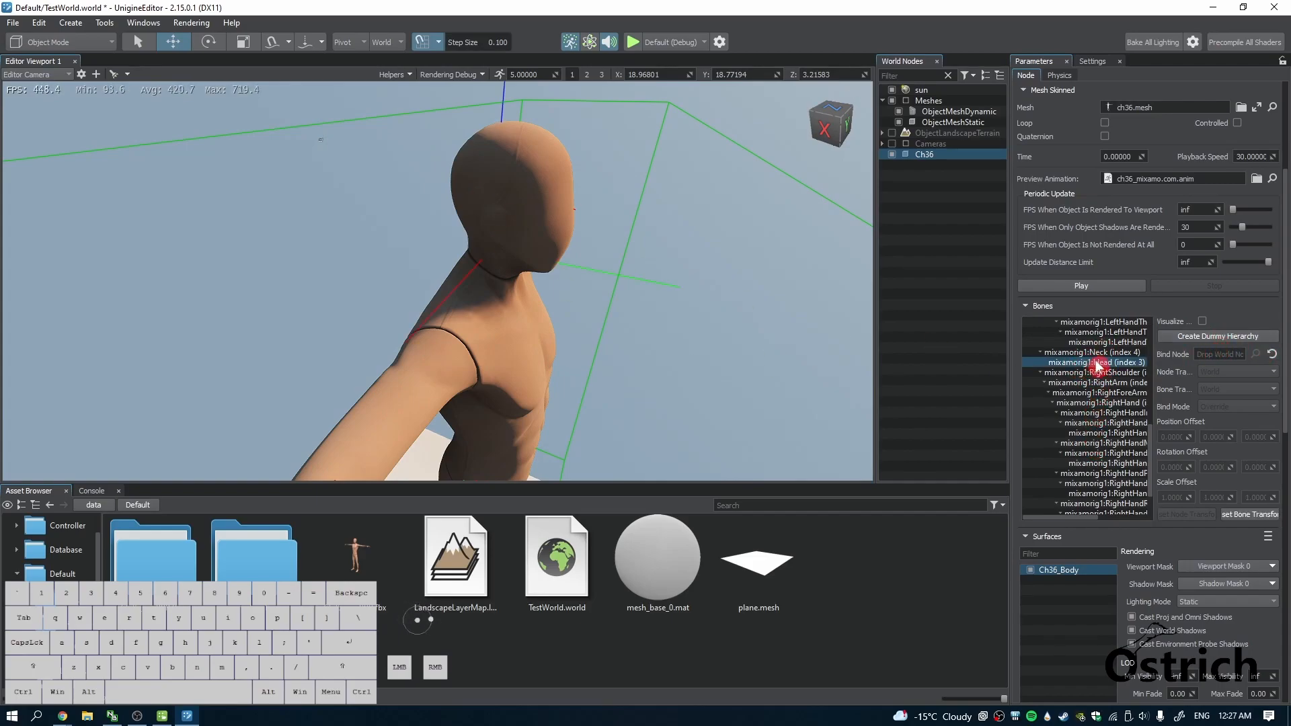
left_click(1206, 336)
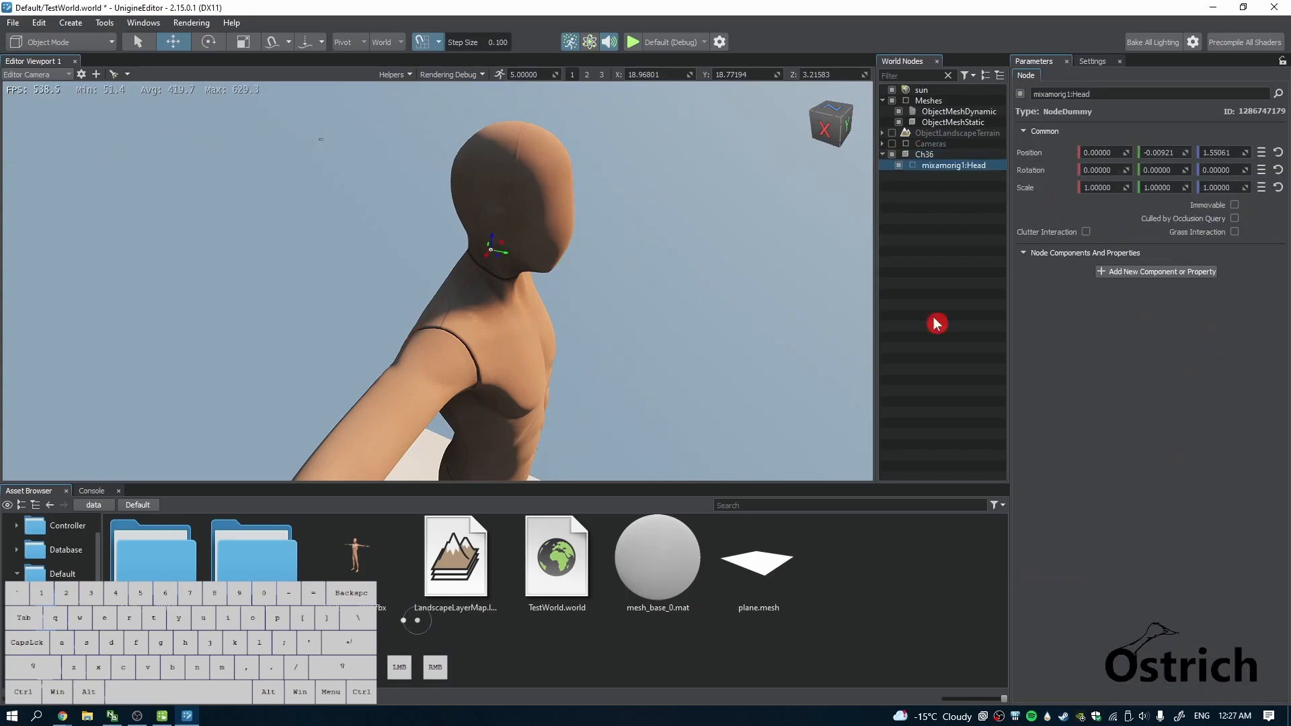
Step: Shift the mixamorig1:Head dummy node to Y position 0, and delete the node
mouse_move(506, 256)
left_mouse_down()
mouse_move(556, 273)
mouse_move(467, 262)
mouse_move(362, 224)
mouse_move(532, 261)
mouse_move(511, 263)
left_mouse_up()
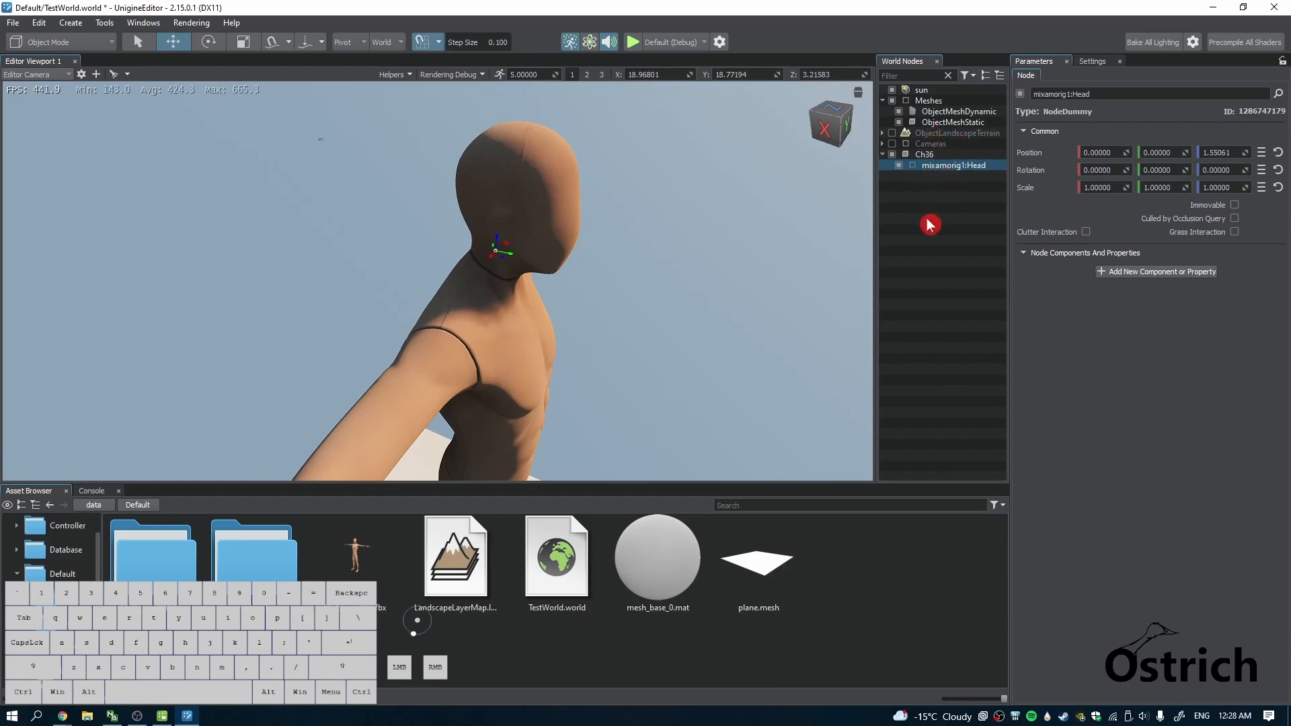
key("Delete")
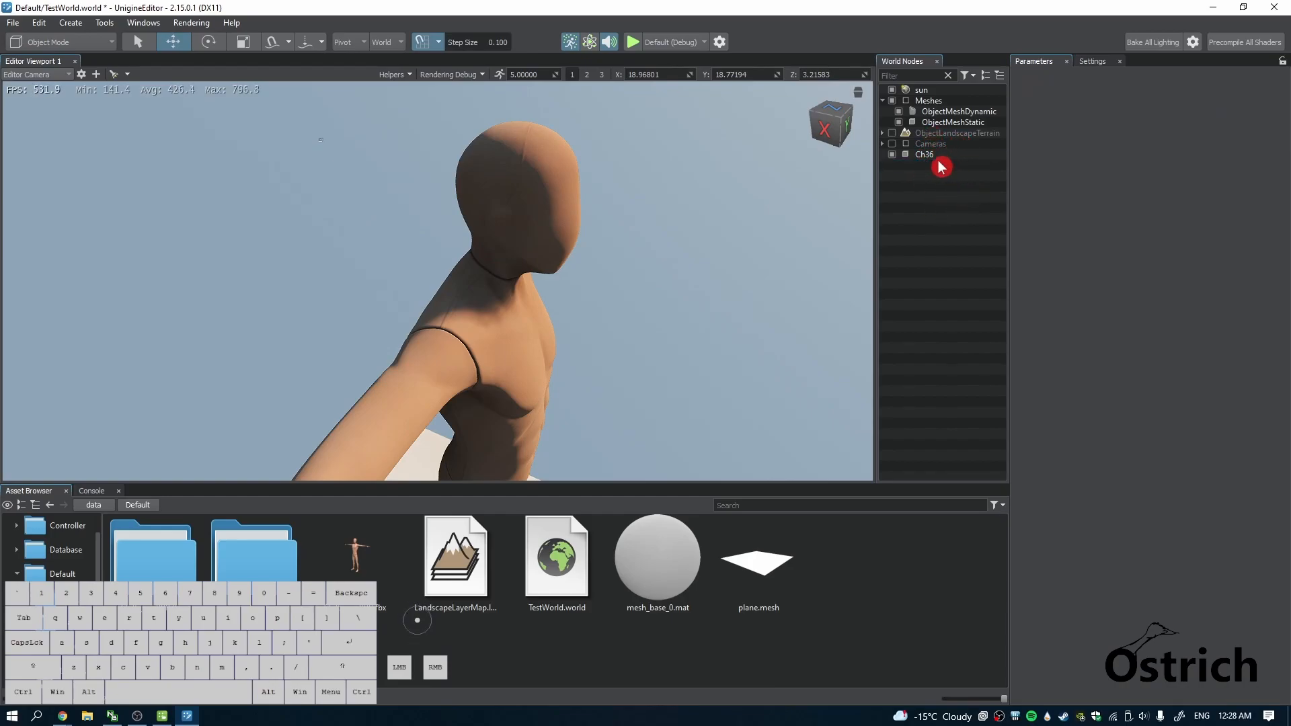
Step: Open the Ch36_nonPBR.fbx asset's contents and preview the ch36_Take 001.anim and ch36_mixamo.com.anim animations
left_click(925, 158)
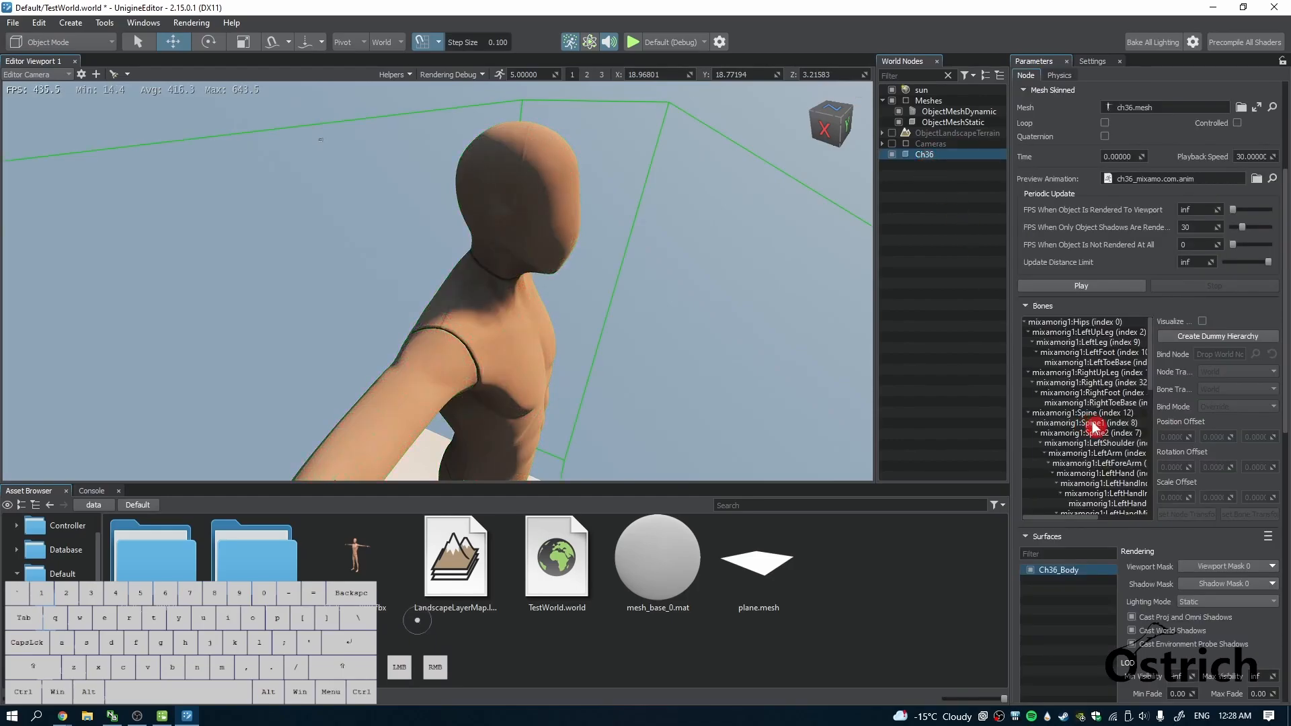
scroll(1090, 427, "up", 3)
right_click_drag(699, 299, 620, 285)
key("e")
key("s")
key("q")
key("q")
key("w")
key("s")
key("e")
key("e")
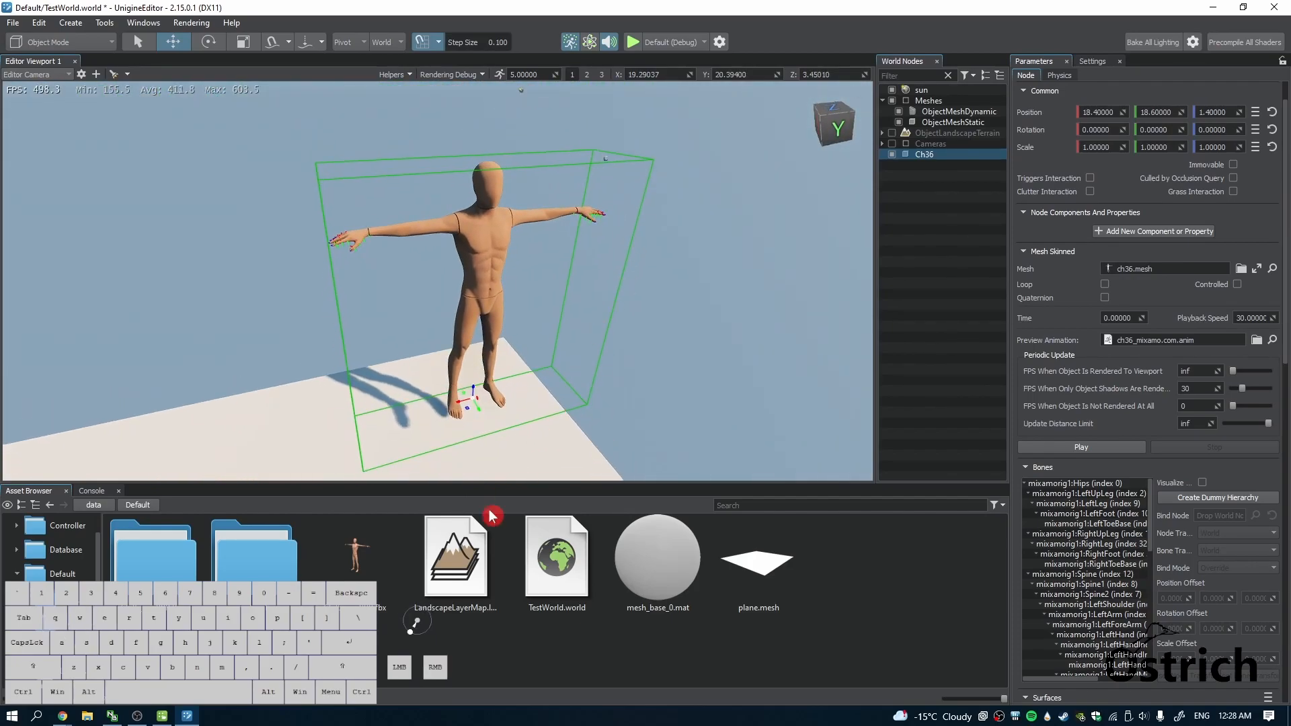
double_click(387, 571)
left_click(377, 578)
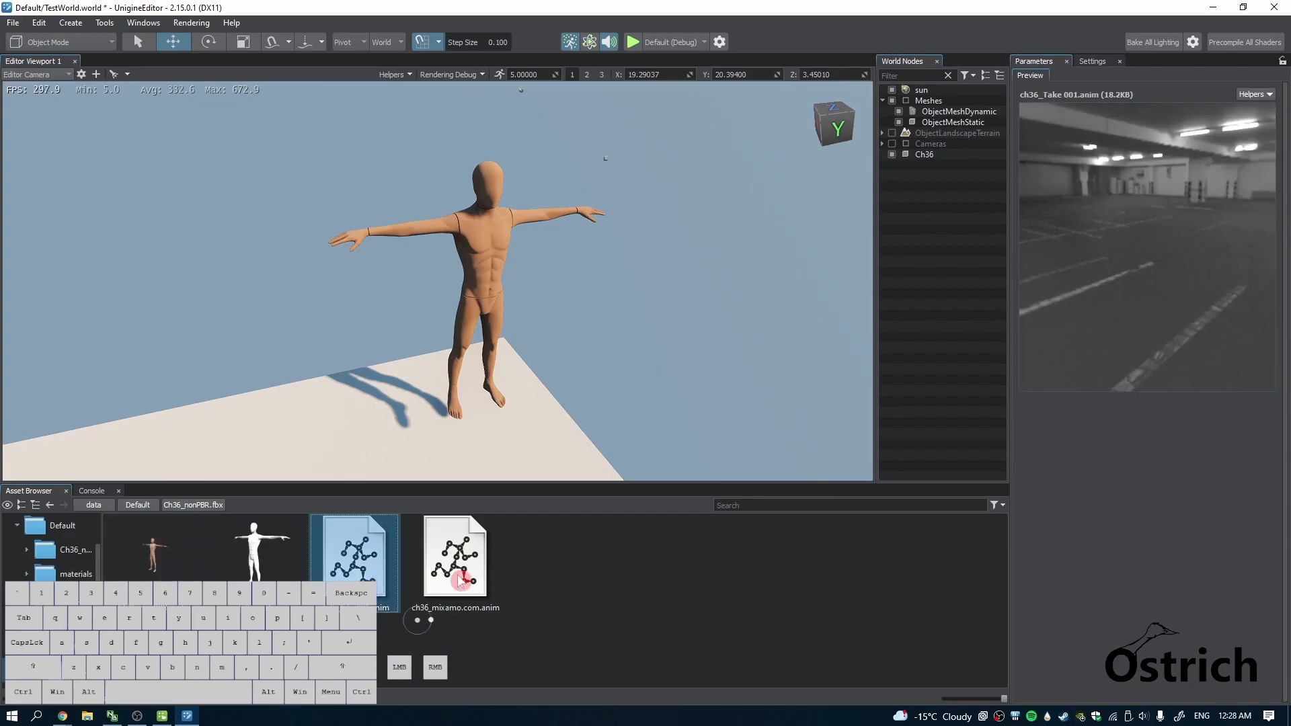
left_click(454, 572)
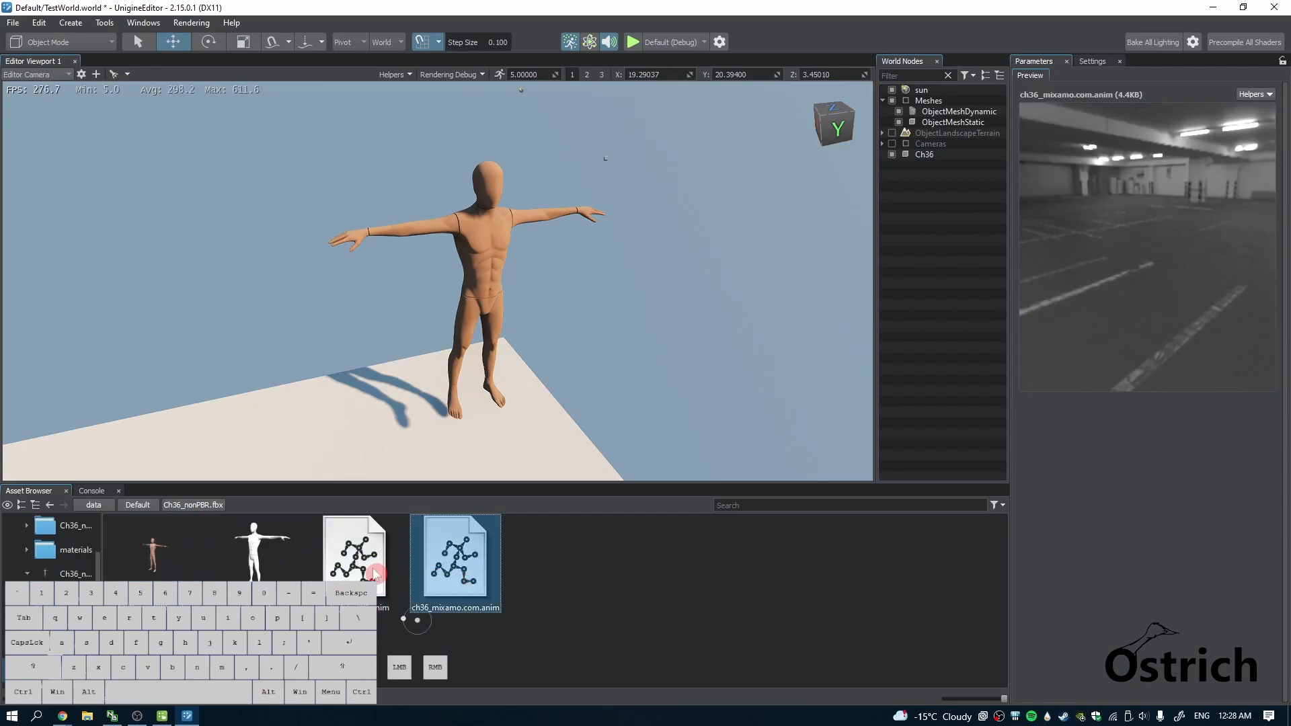
Step: Play the ch36_mixamo.com.anim preview animation on the Ch36 character
left_click(926, 156)
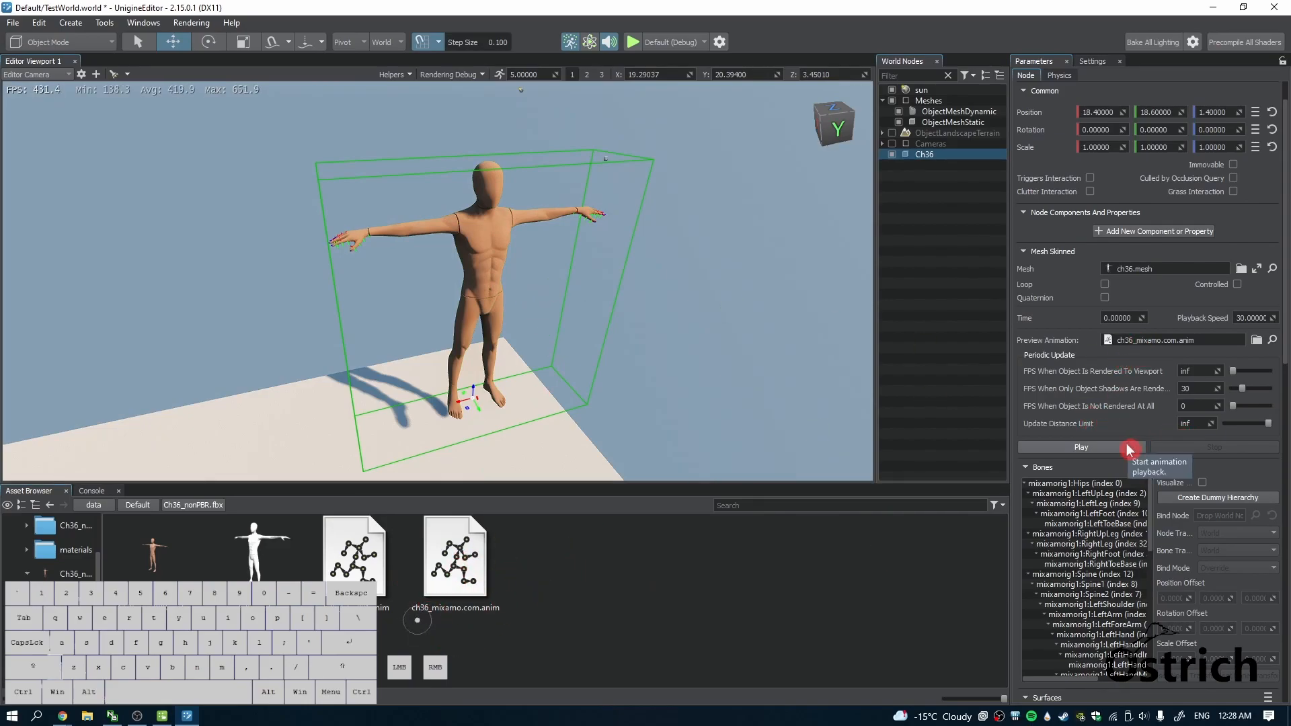
left_click(1129, 449)
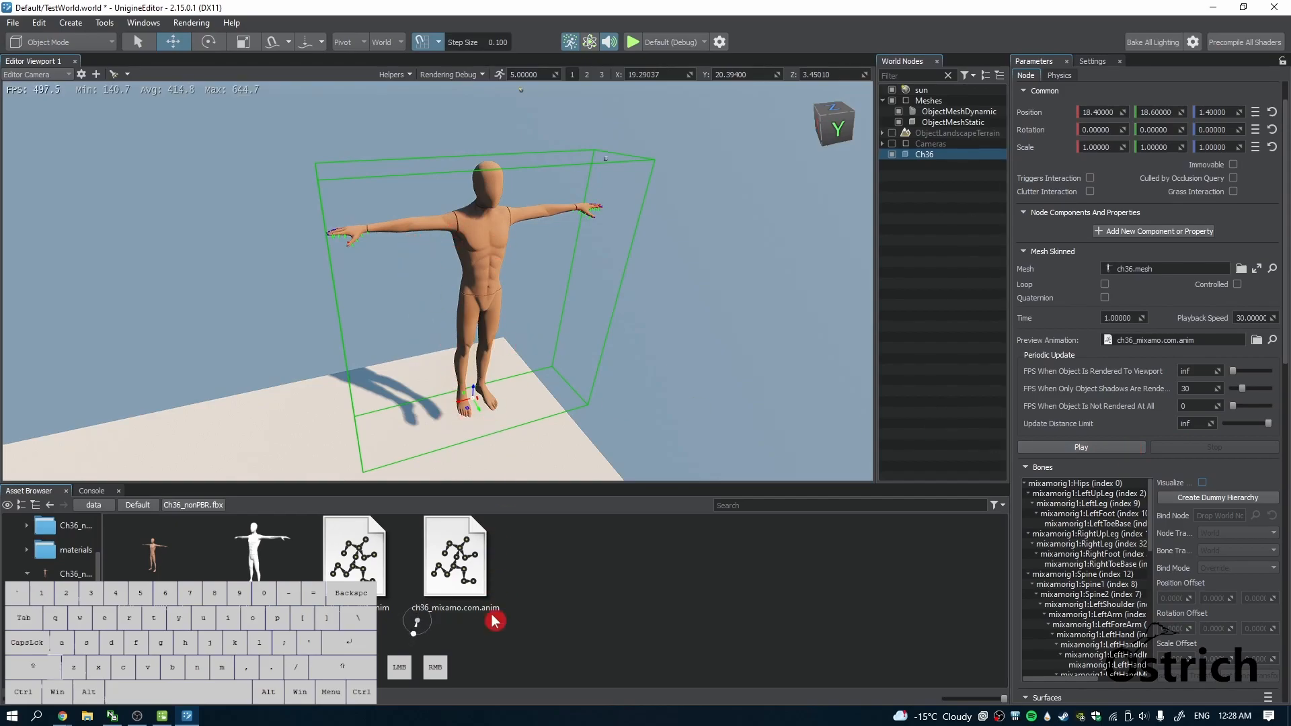
Step: Assign ch36_Take 001.anim as Ch36's preview animation, play it and stop the playback
mouse_move(454, 609)
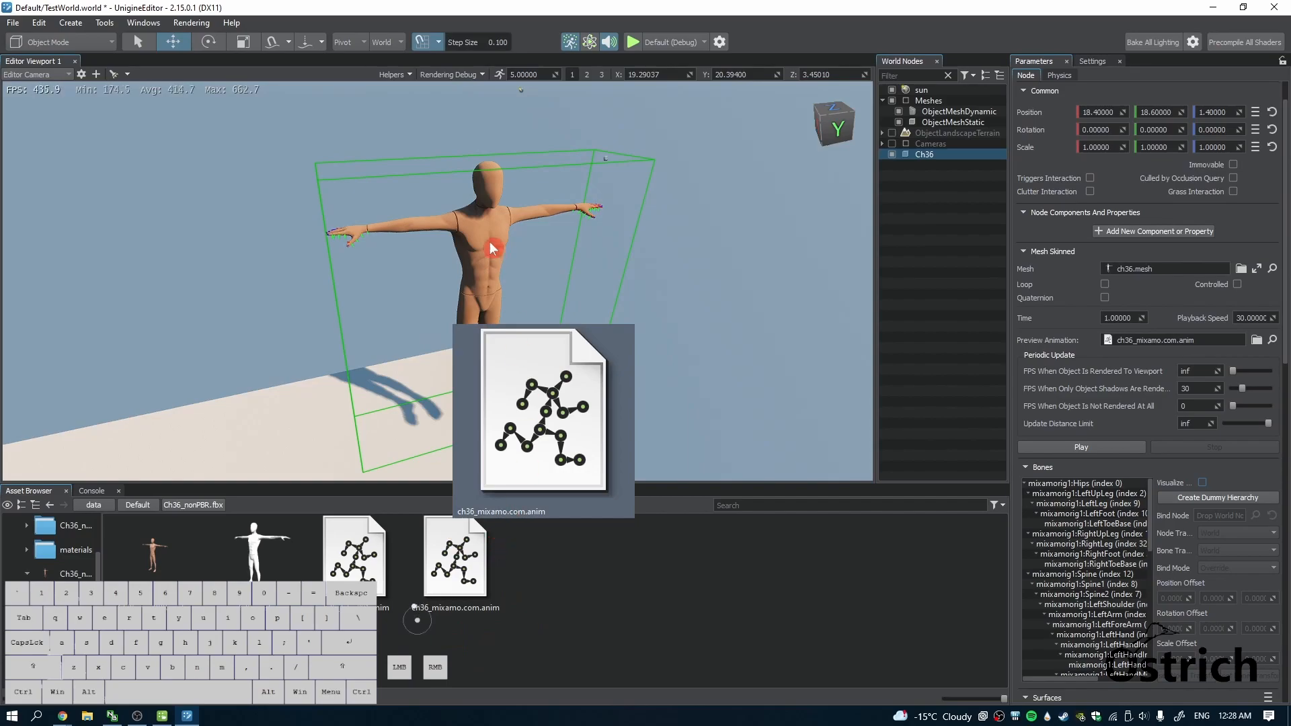
left_click_drag(354, 558, 470, 528)
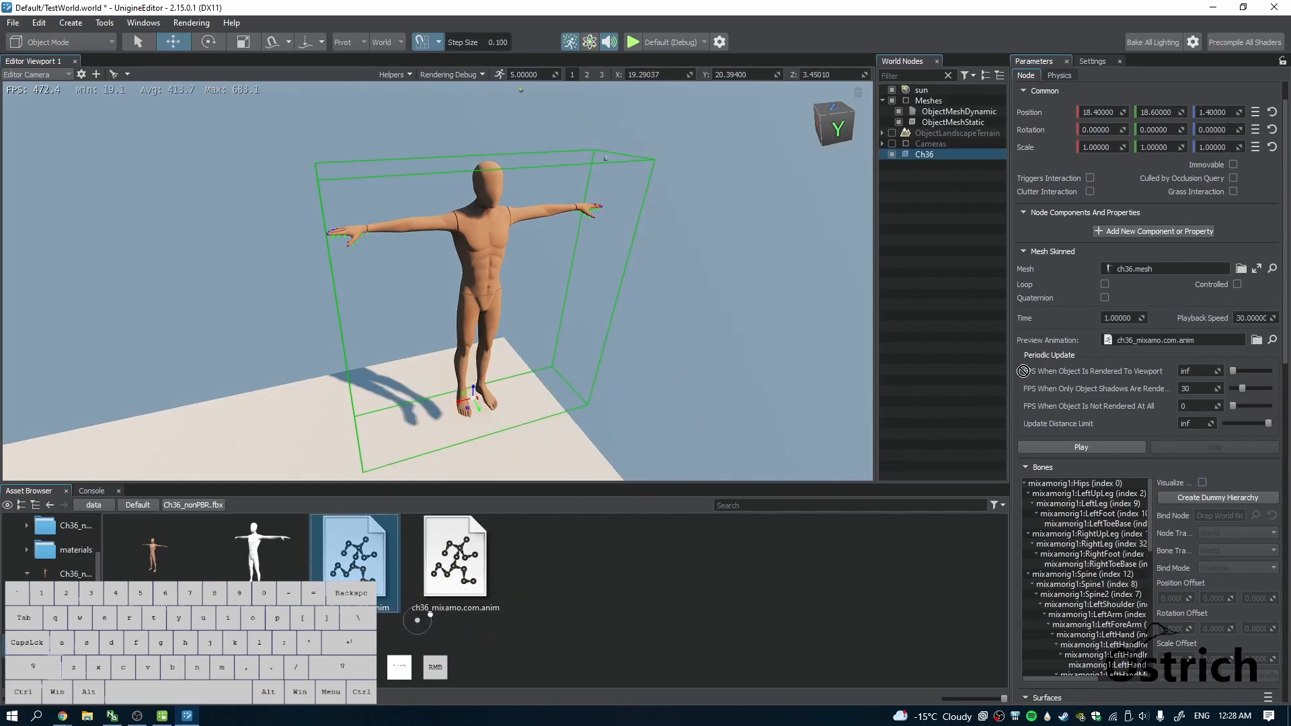
left_click_drag(1129, 345, 1130, 345)
left_click(1113, 446)
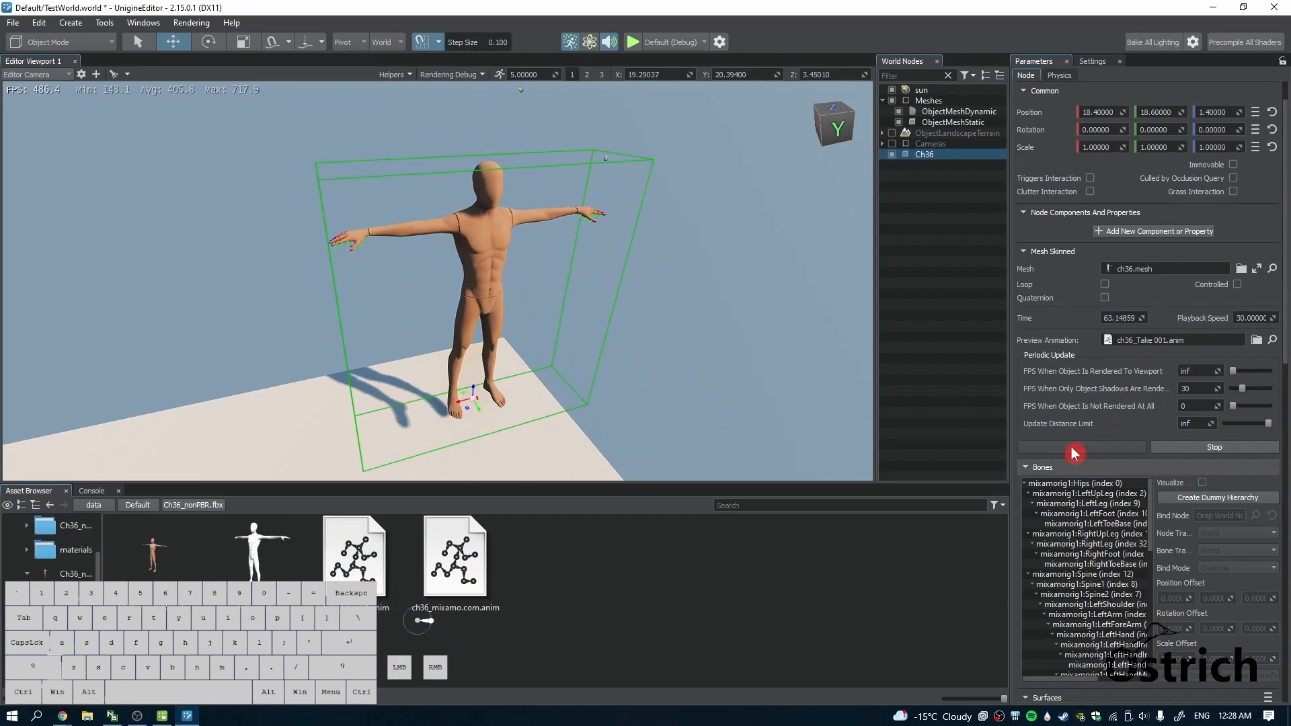
left_click(1224, 449)
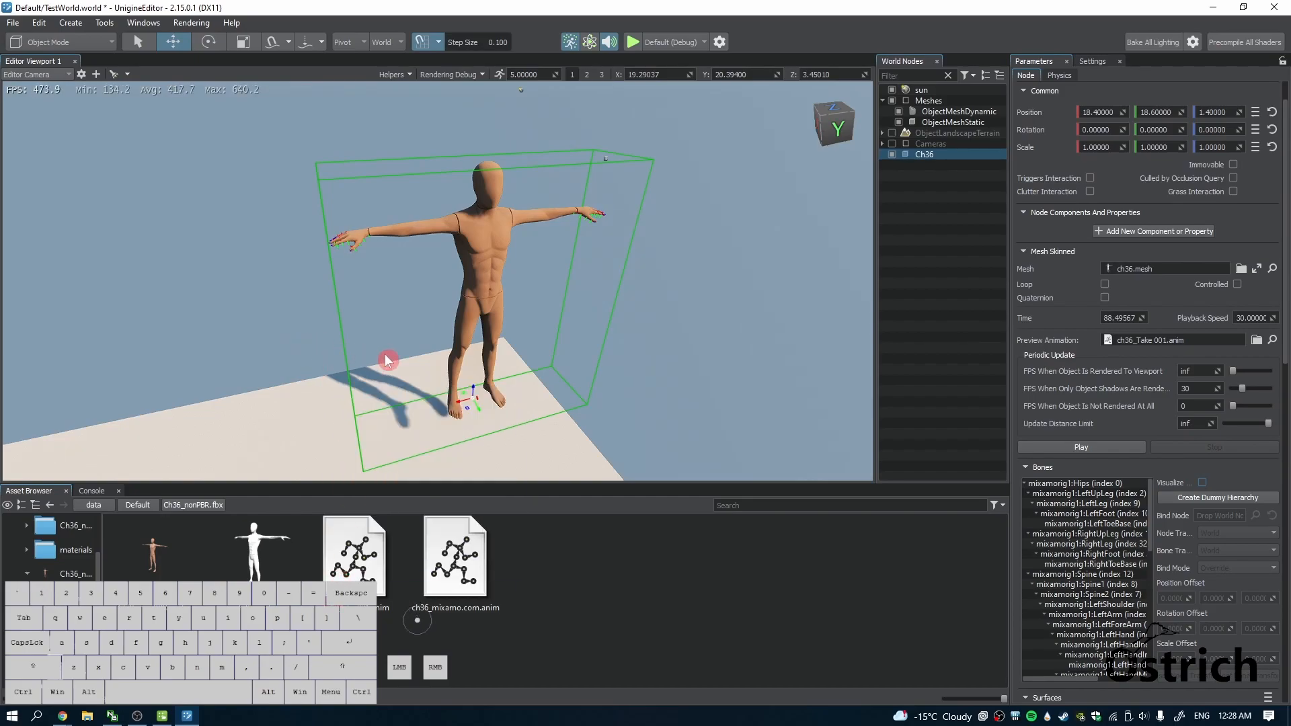
Step: Set the physics body type of Ch36 to RagDoll
scroll(1109, 381, "up", 1)
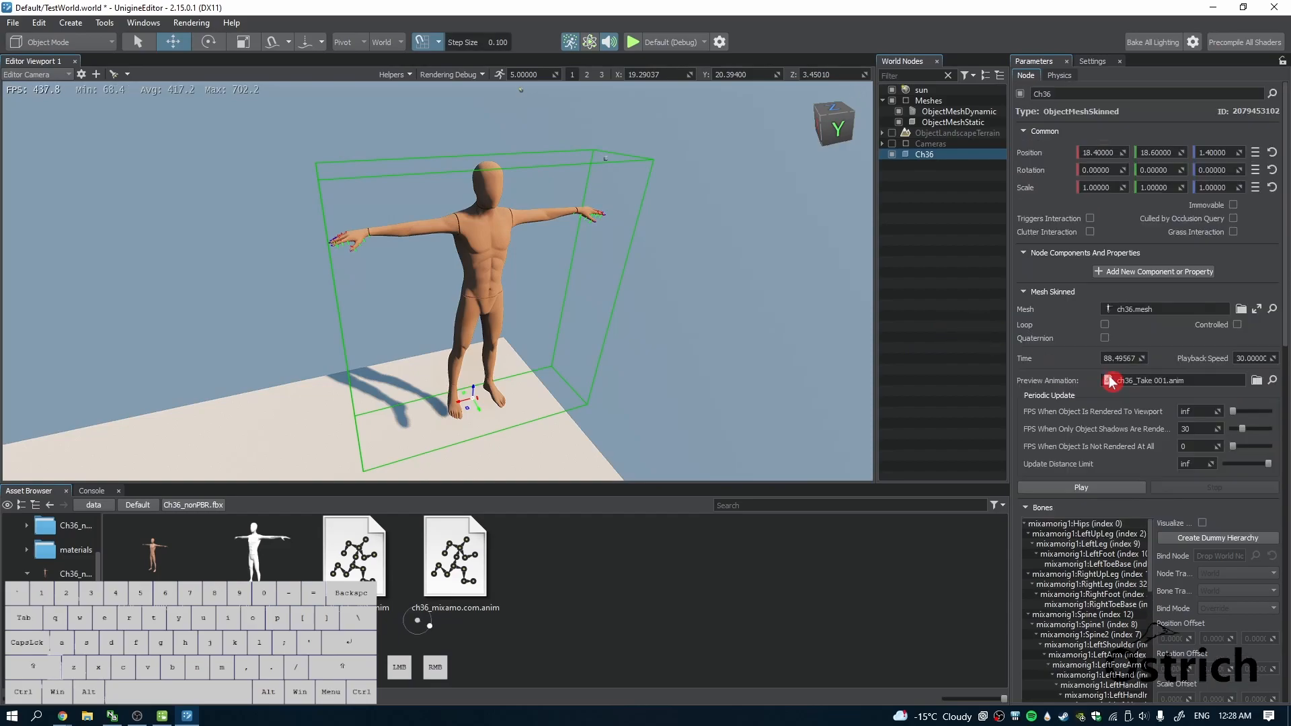
left_click(1060, 76)
left_click(1116, 114)
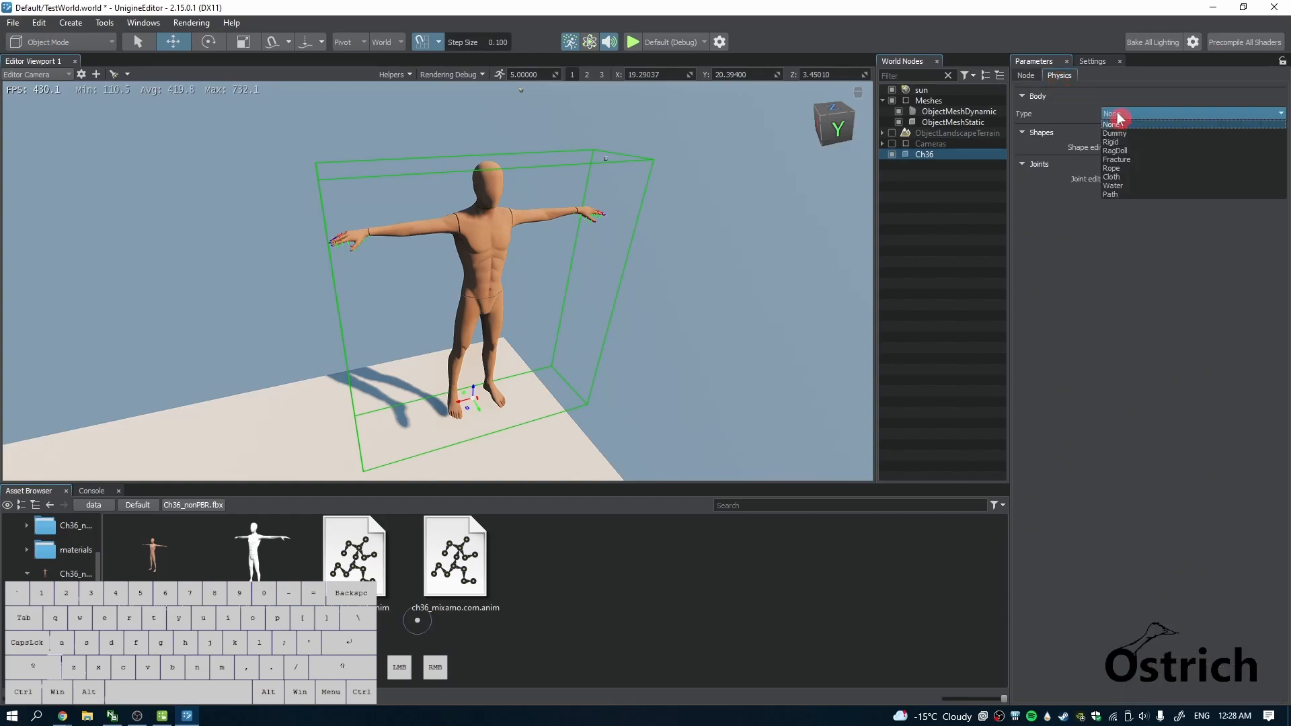
left_click(1117, 151)
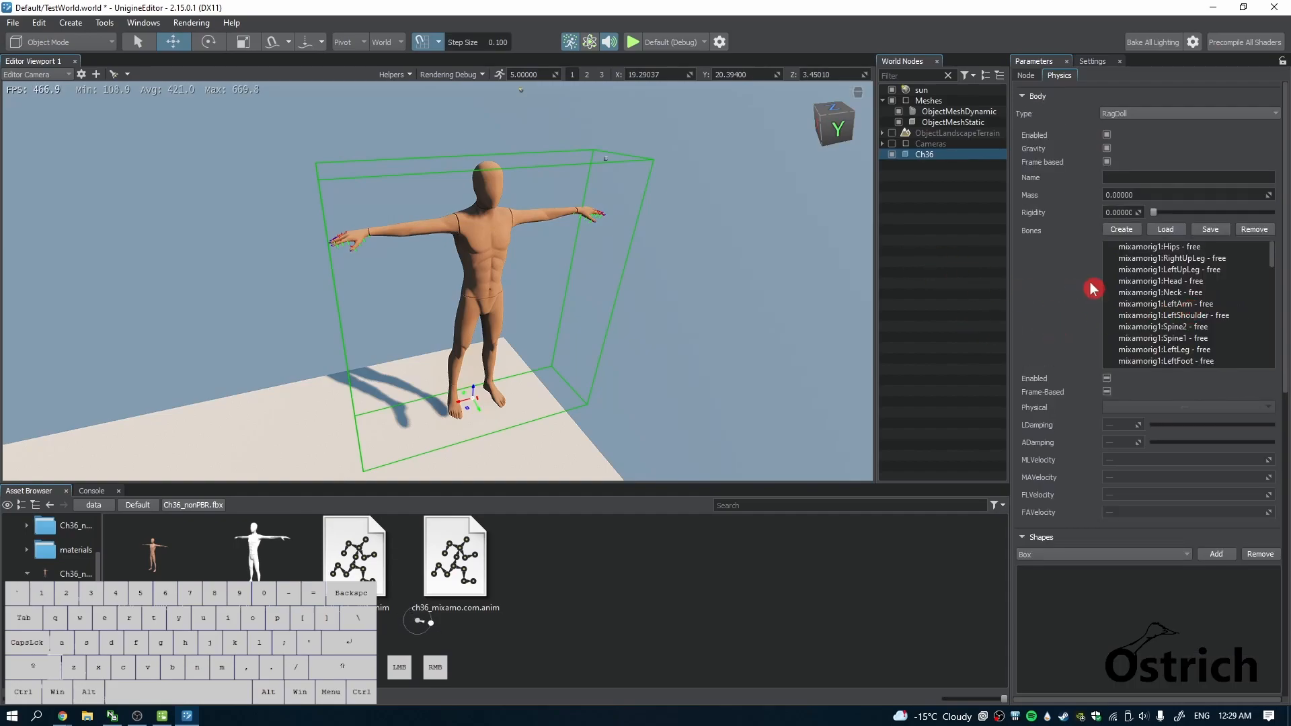
Step: Examine the ragdoll's mixamorig1:Hips and mixamorig1:Spine2 bones, and reselect Ch36 with its Hips bone chosen
left_click(1152, 248)
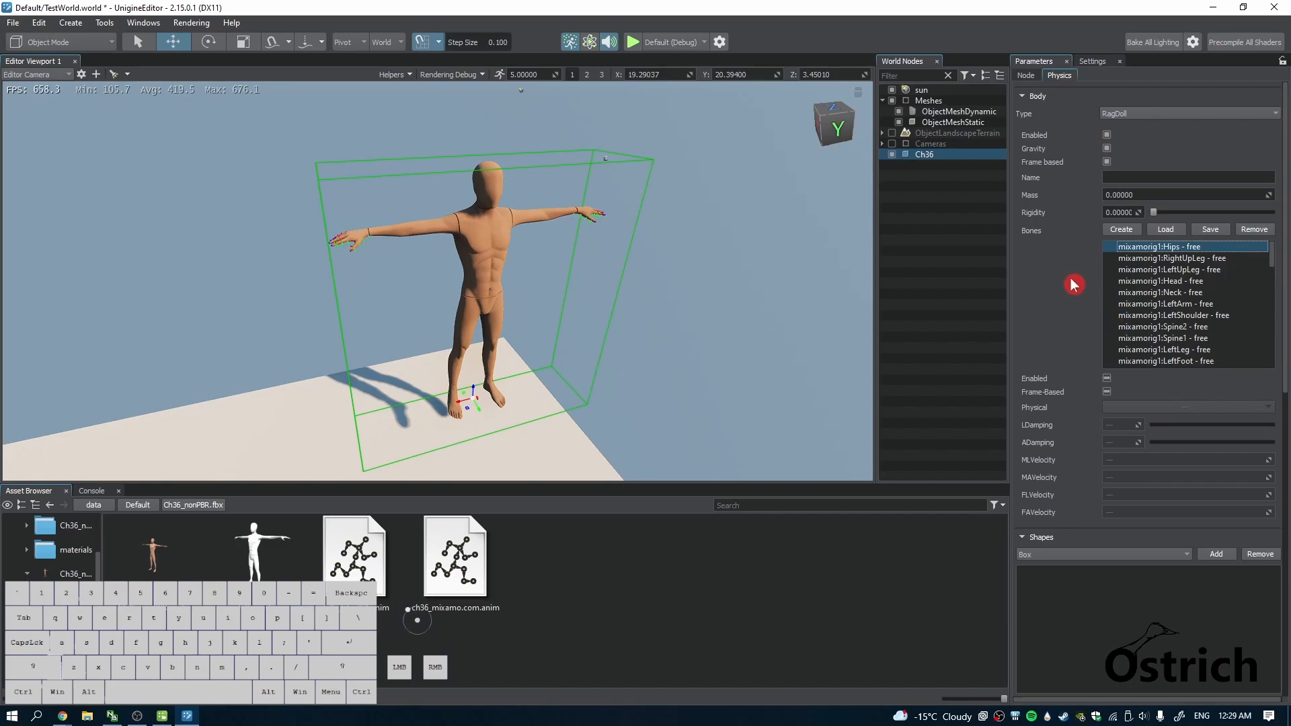
left_click(1154, 328)
left_click(1162, 248)
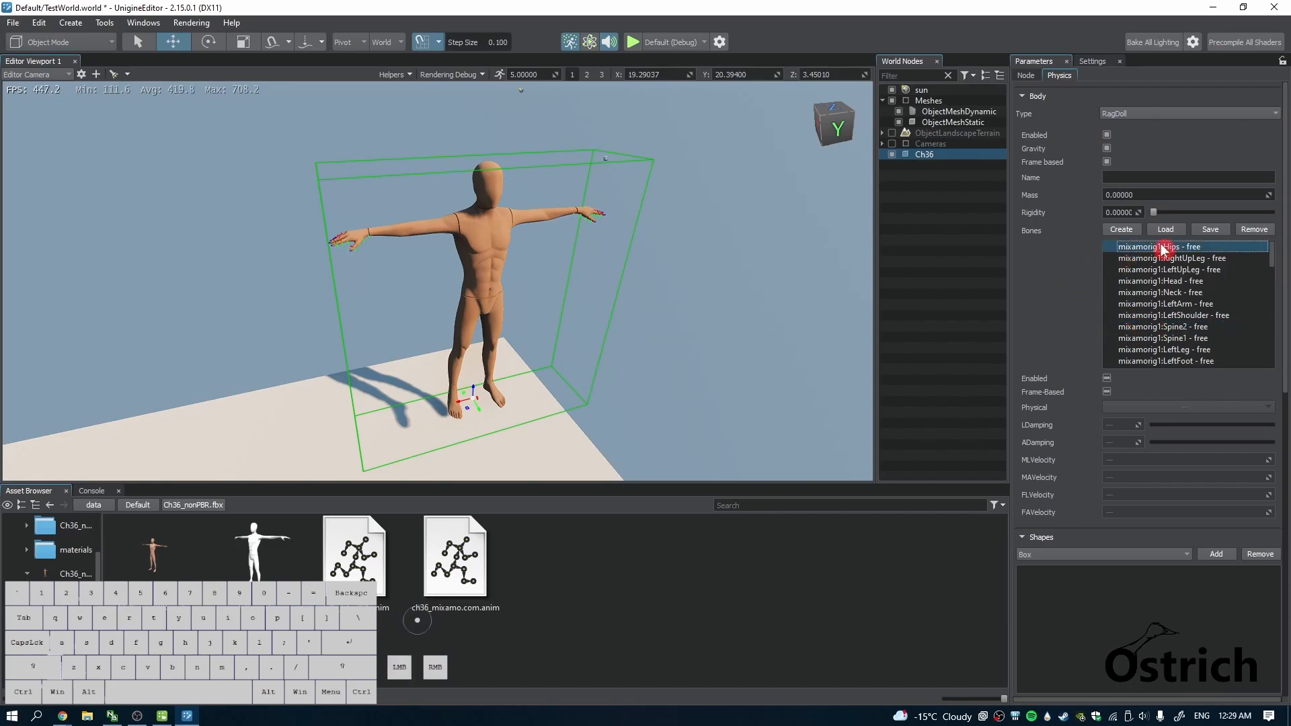
left_click(781, 209)
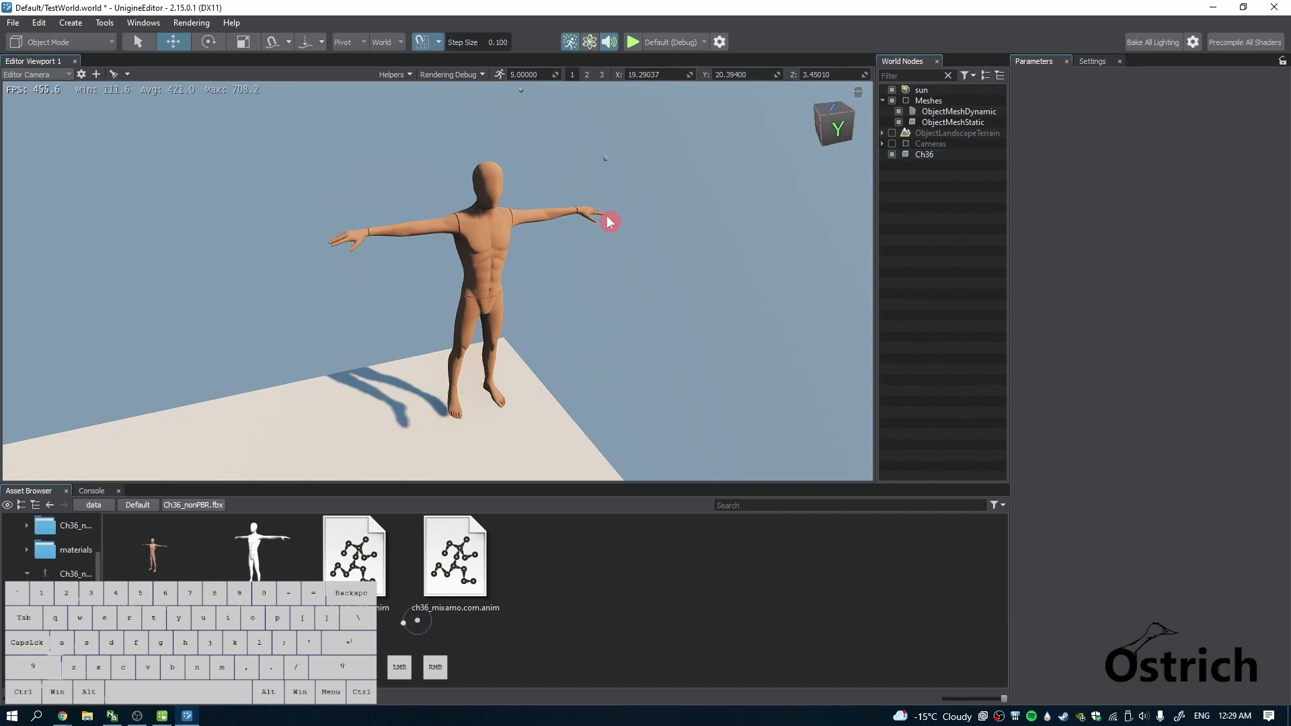
left_click(925, 154)
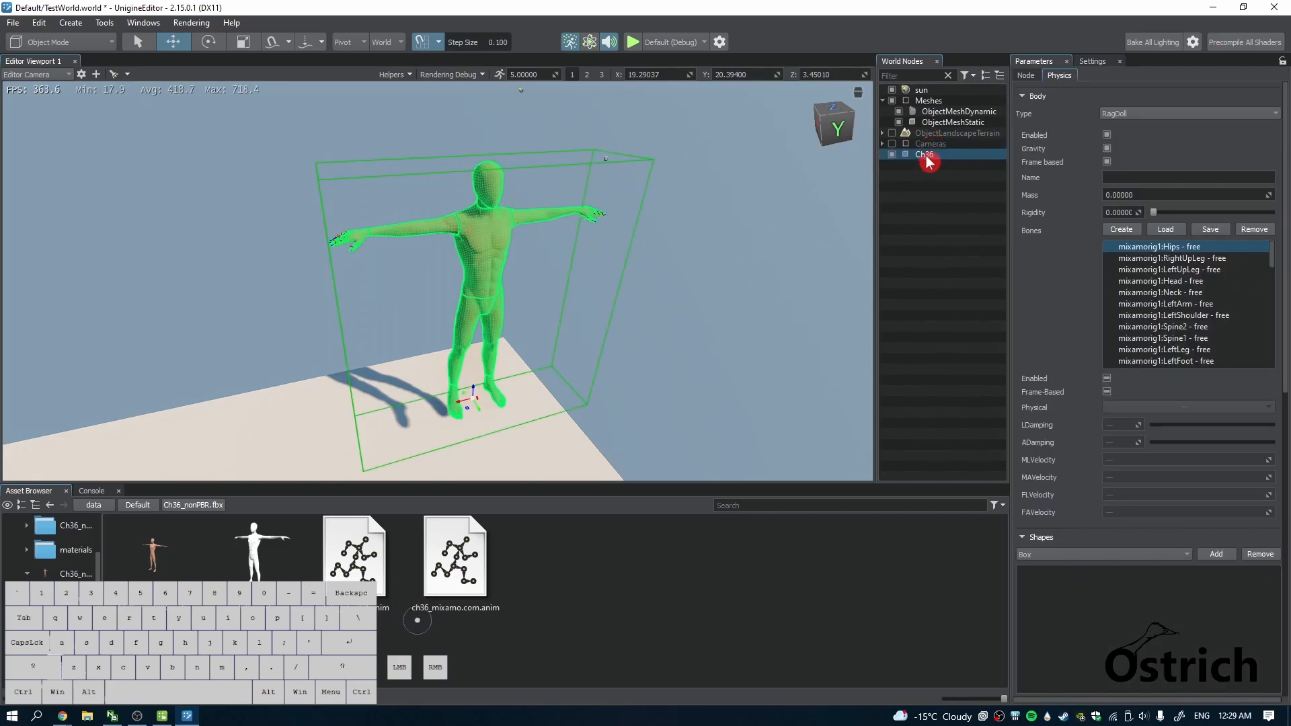
Step: Generate the ragdoll bones for Ch36 with a total mass of 60, without capsule shapes
left_click(1127, 233)
left_click_drag(599, 290, 657, 273)
left_click(717, 298)
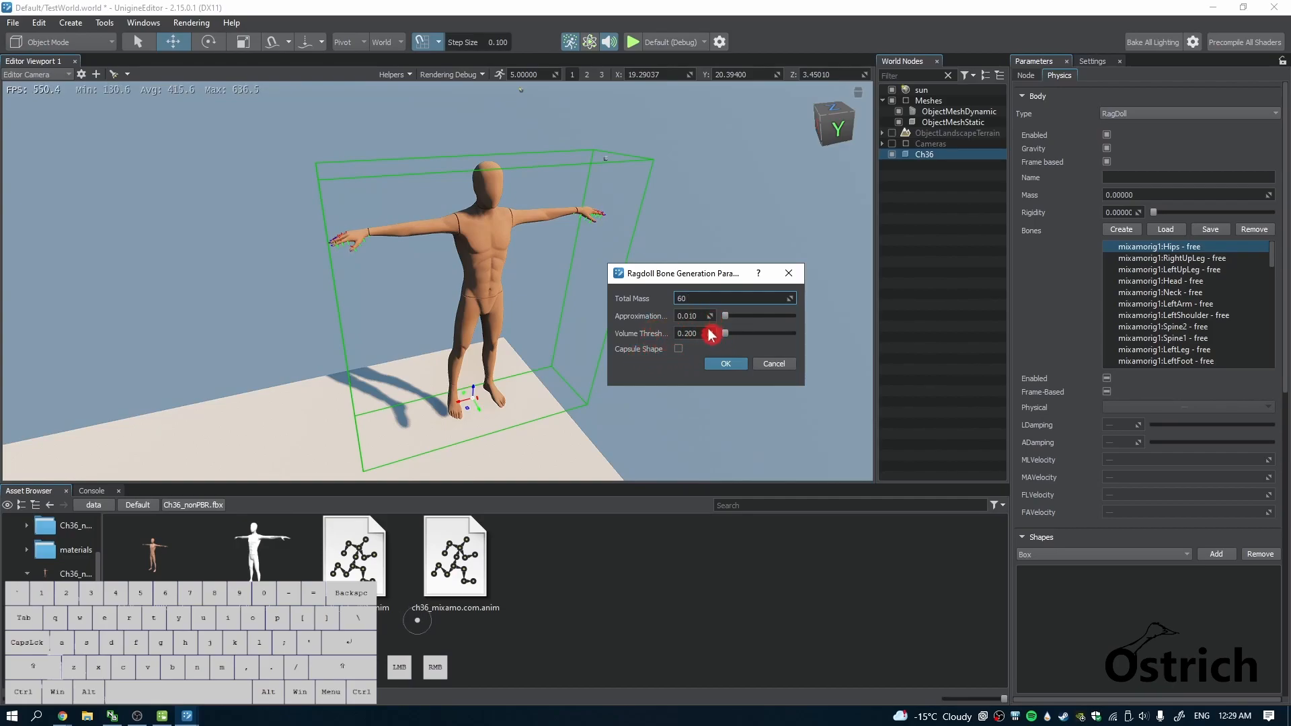
mouse_move(699, 344)
left_click(678, 349)
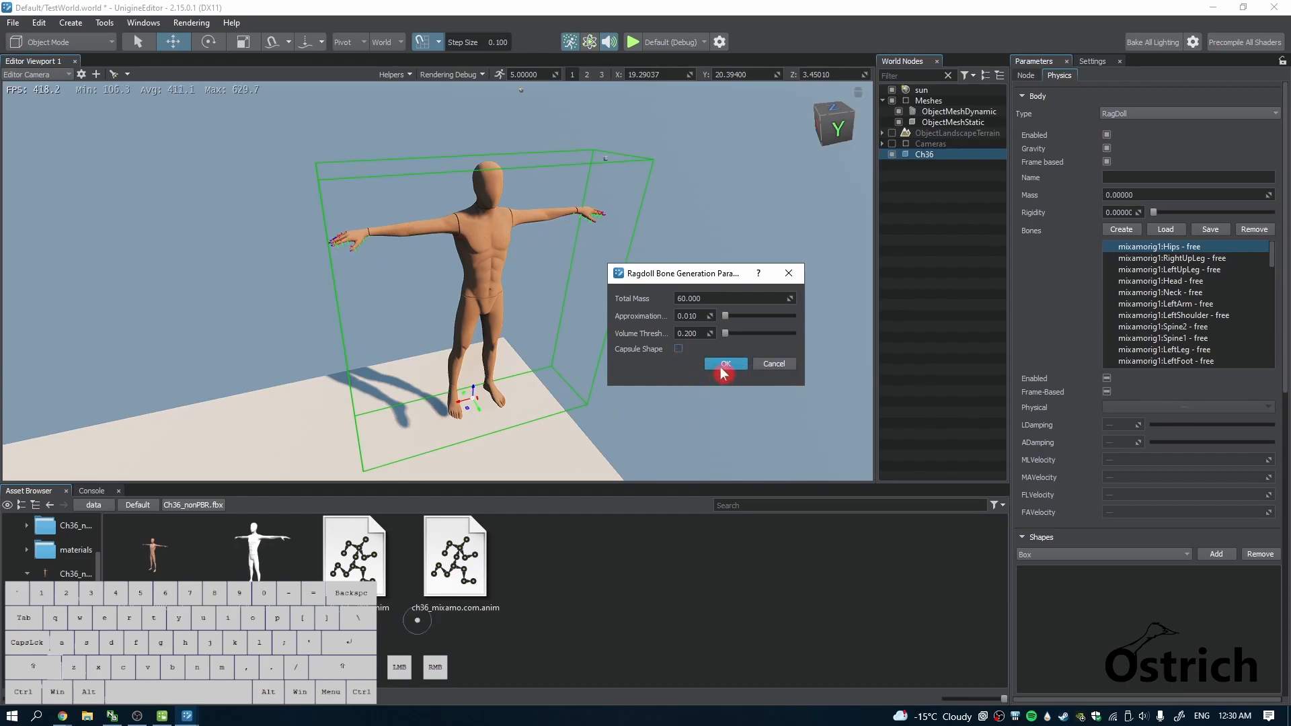
left_click(725, 367)
Step: Inspect the generated ragdoll shapes from the front of Ch36 and toggle physics simulation in the editor
right_click_drag(596, 251, 551, 223)
key("d")
key("w")
key("s")
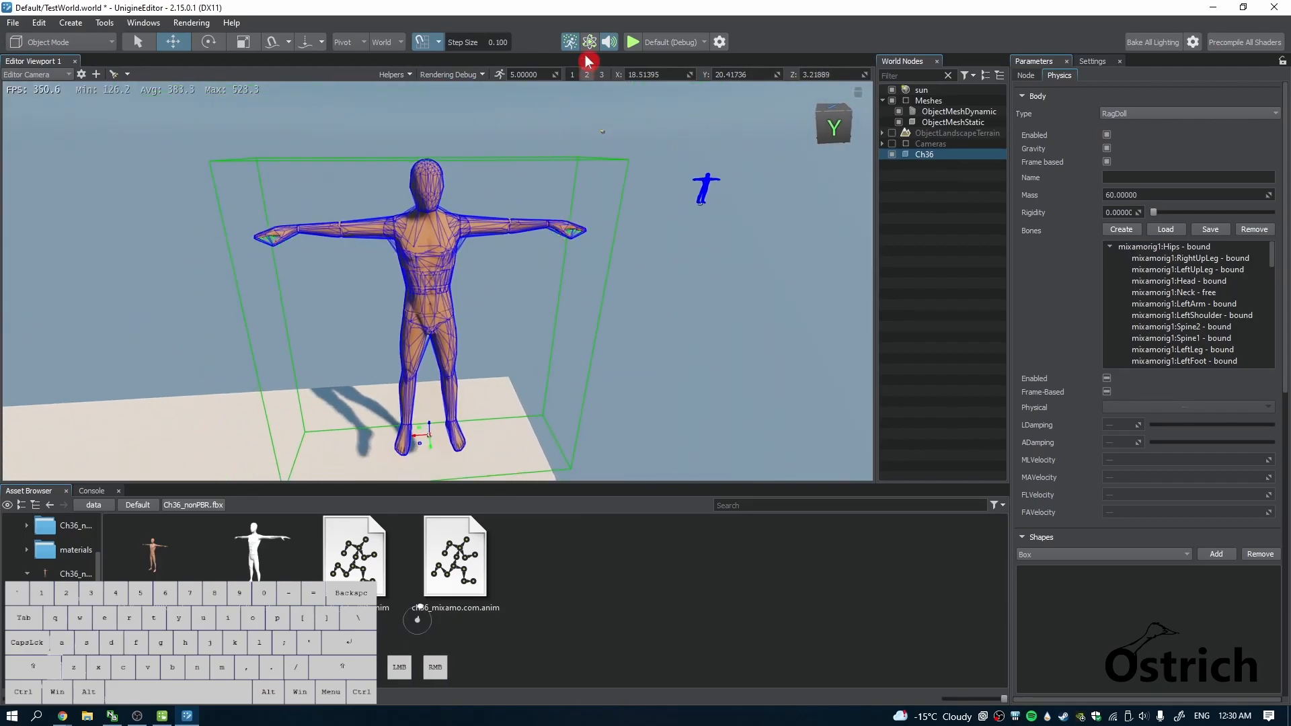
left_click(587, 41)
left_click(733, 378)
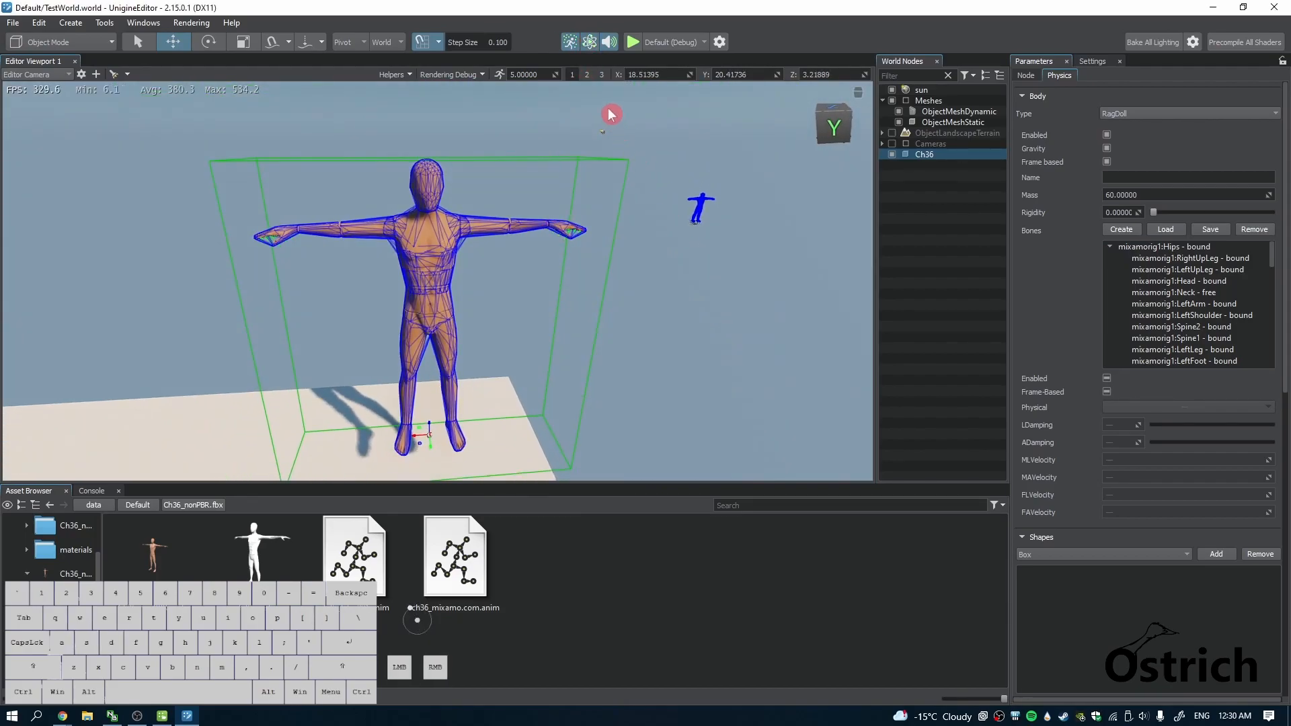
Step: Remove the generated ragdoll bones from Ch36 with the mixamorig1:Hips bone selected
left_click(645, 564)
right_click_drag(528, 337, 350, 292)
right_click_drag(526, 349, 409, 336)
key("w")
key("s")
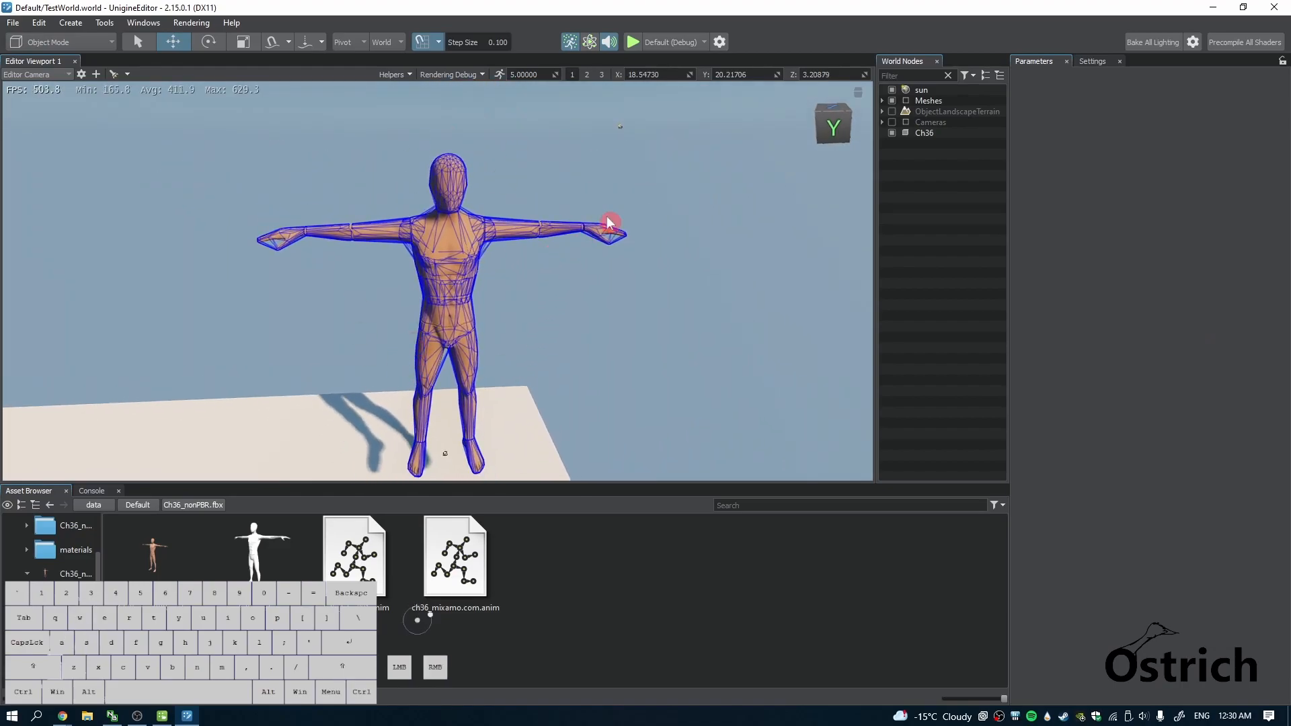
left_click(929, 132)
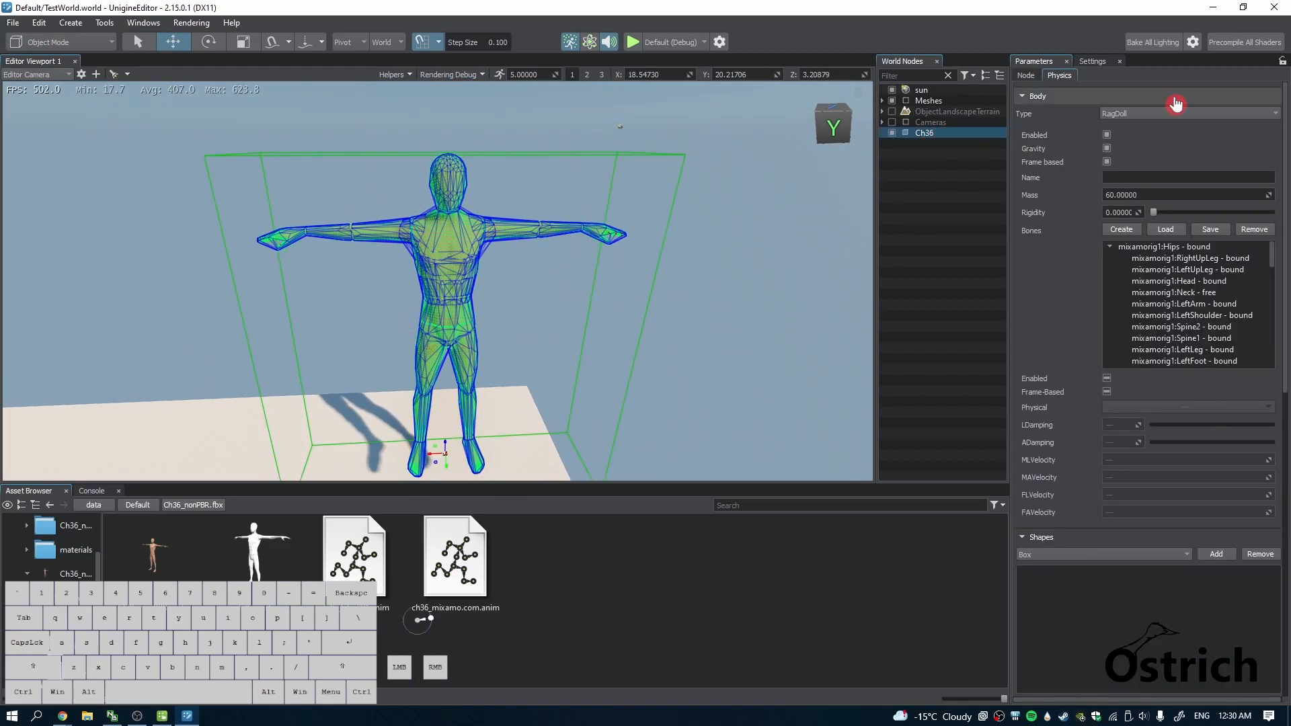
left_click(1143, 249)
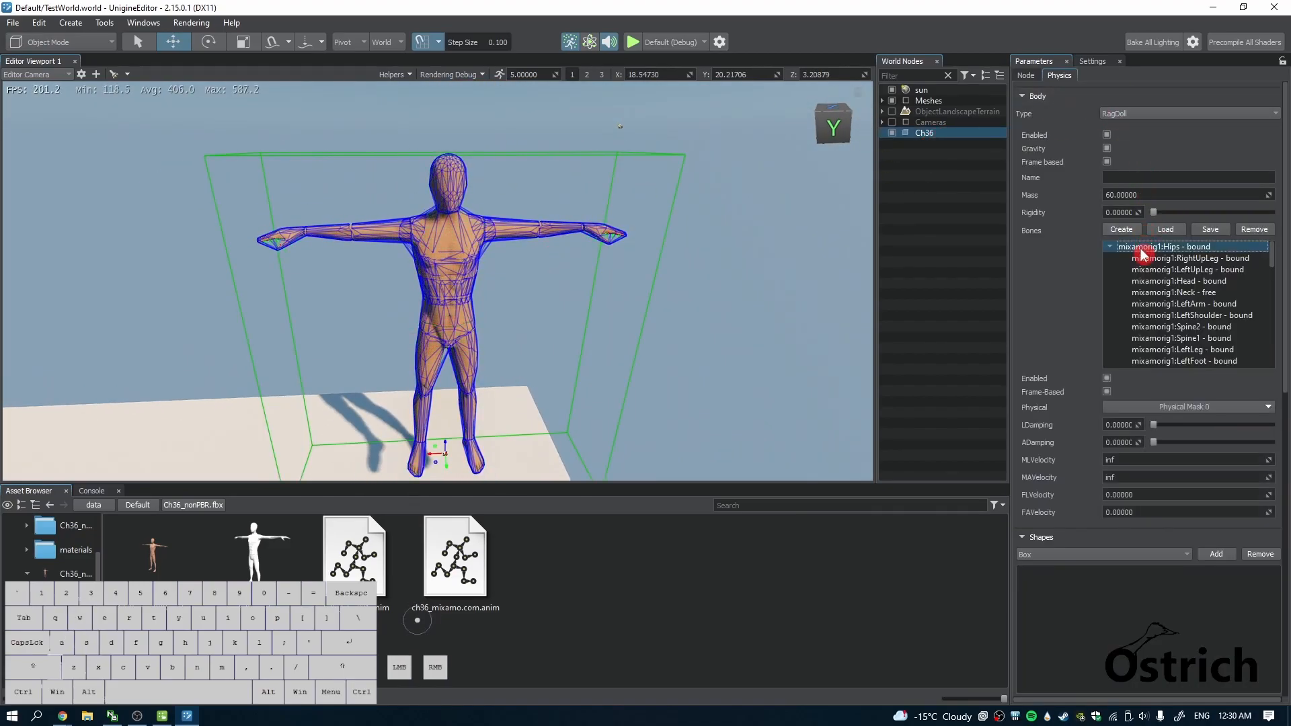
left_click(1252, 230)
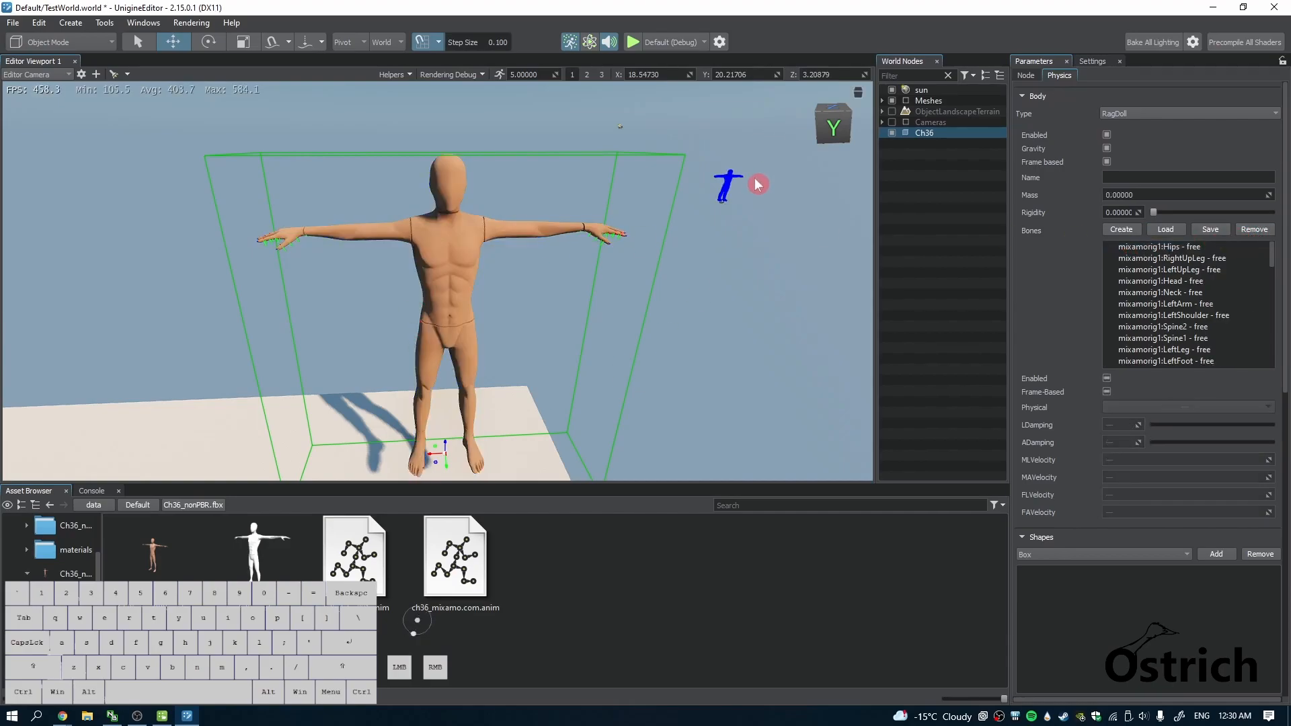
Step: Save the world and toggle physics simulation in the editor with Ch36's ragdoll bones removed
left_click(632, 42)
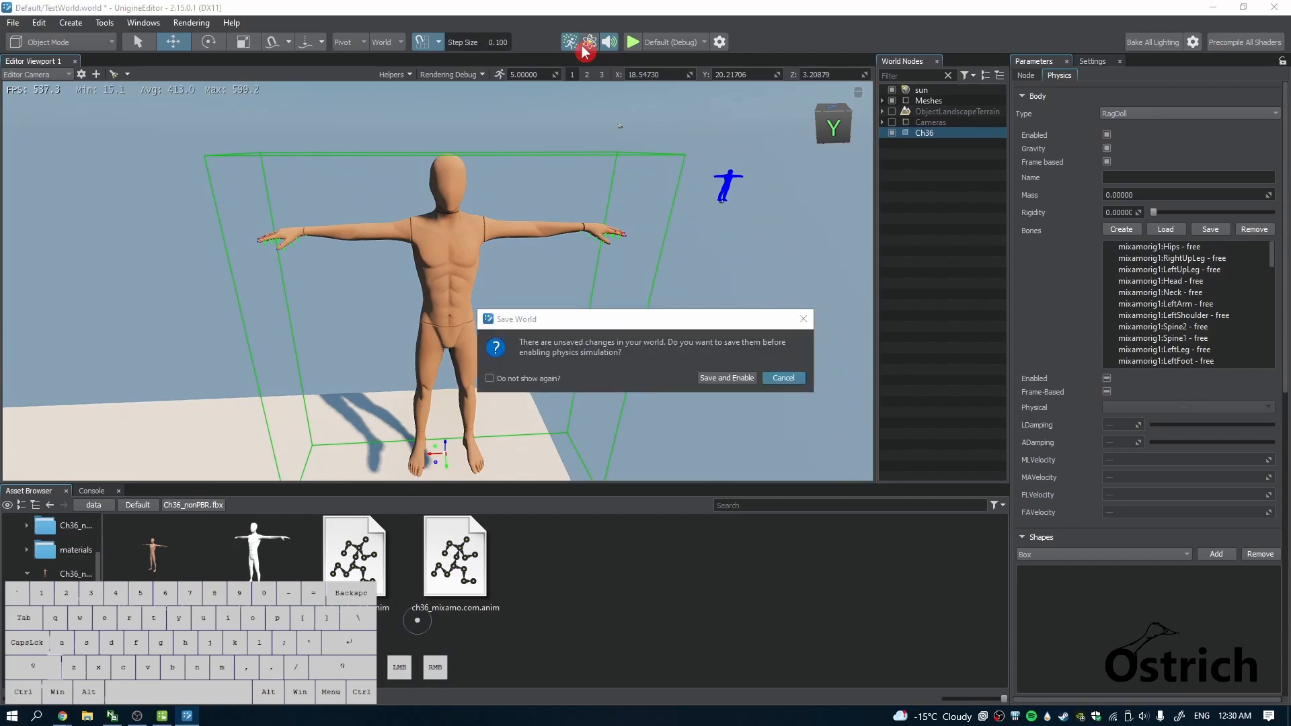
left_click(730, 378)
left_click(590, 43)
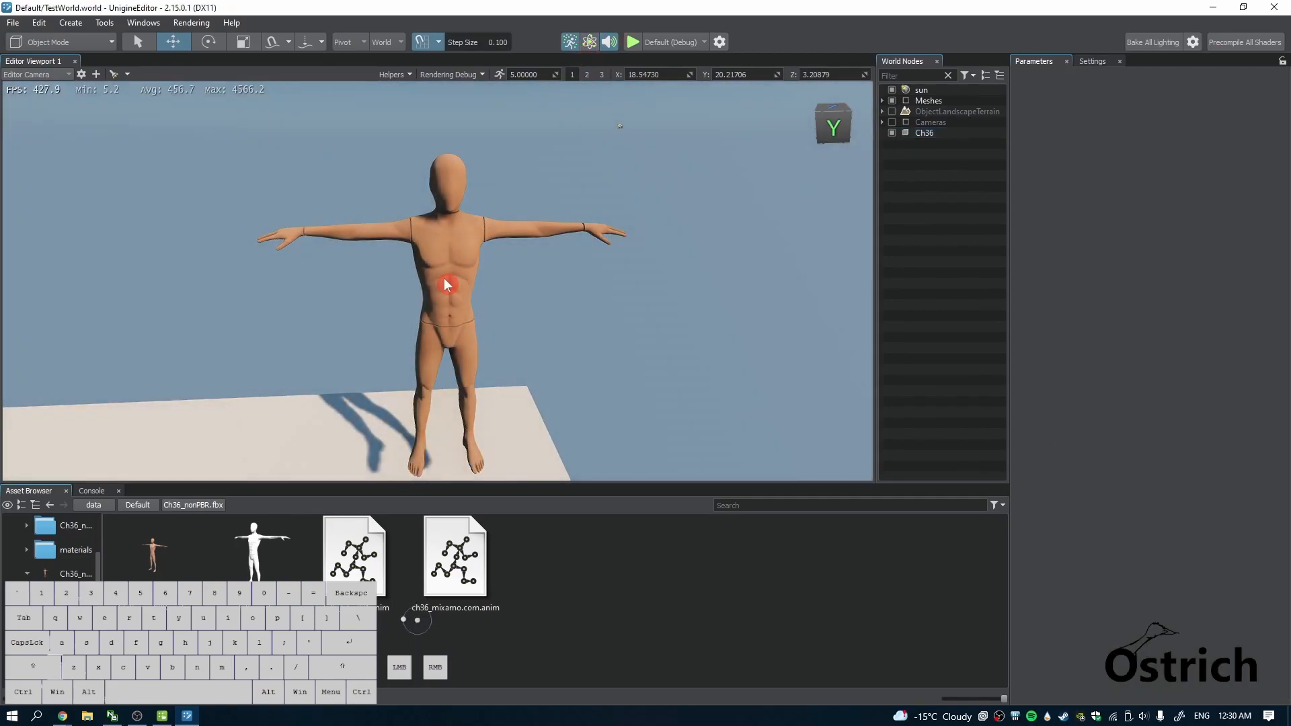
Step: Reselect Ch36 and generate its ragdoll bones again, this time with capsule shapes
left_click(446, 284)
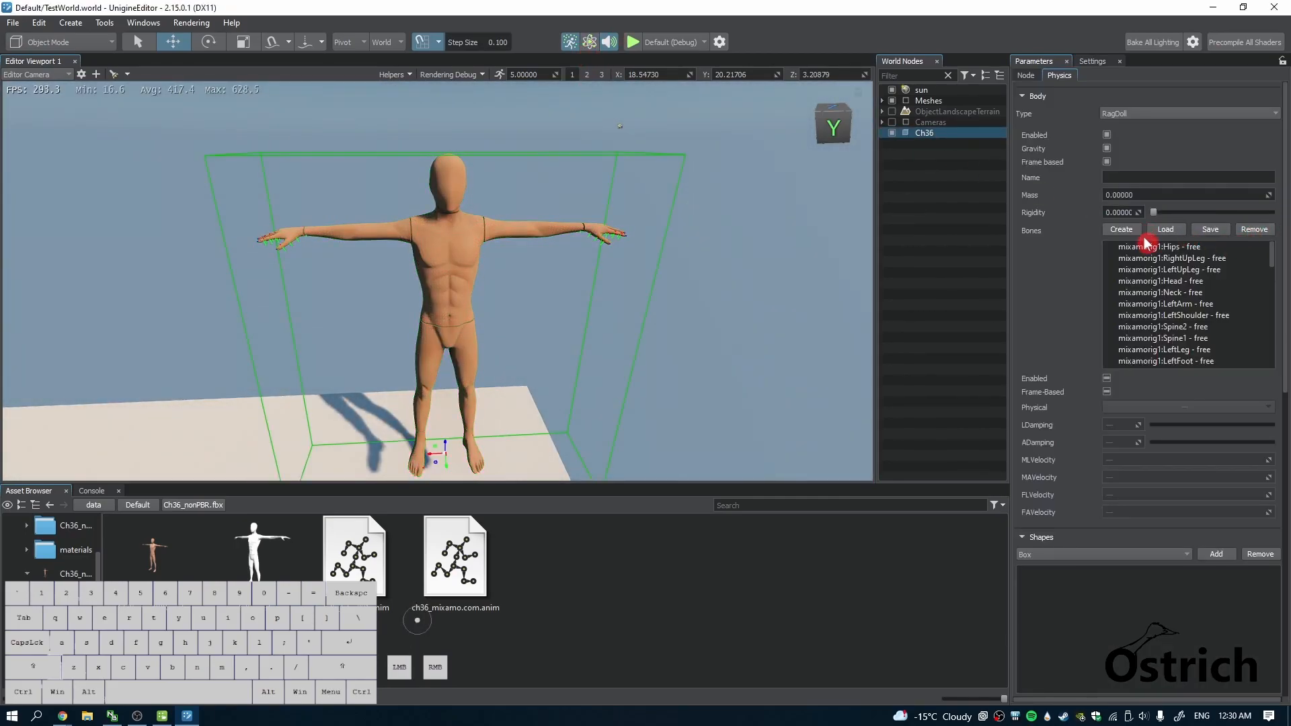
left_click(1143, 247)
left_click(1121, 230)
left_click(616, 369)
left_click(665, 382)
right_click_drag(532, 350, 519, 298)
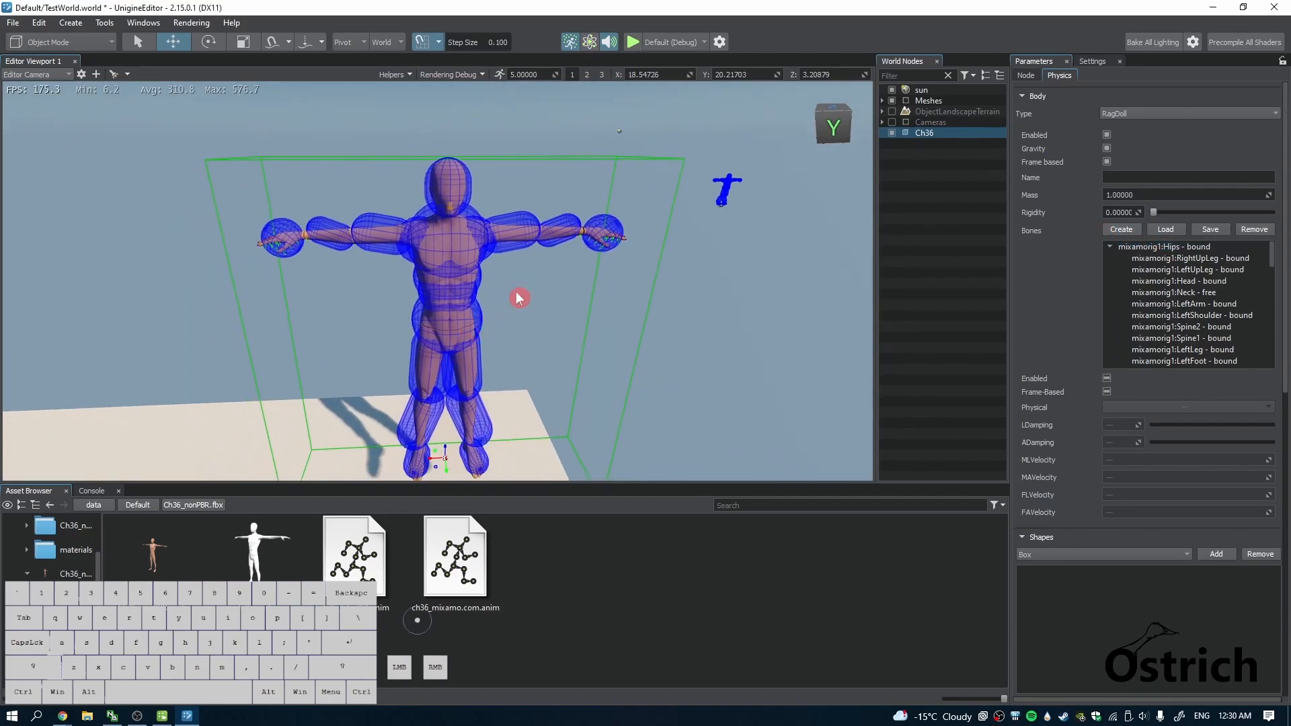
Step: Save the world and toggle physics simulation in the editor to test Ch36's capsule-shaped ragdoll
left_click(589, 42)
left_click(710, 376)
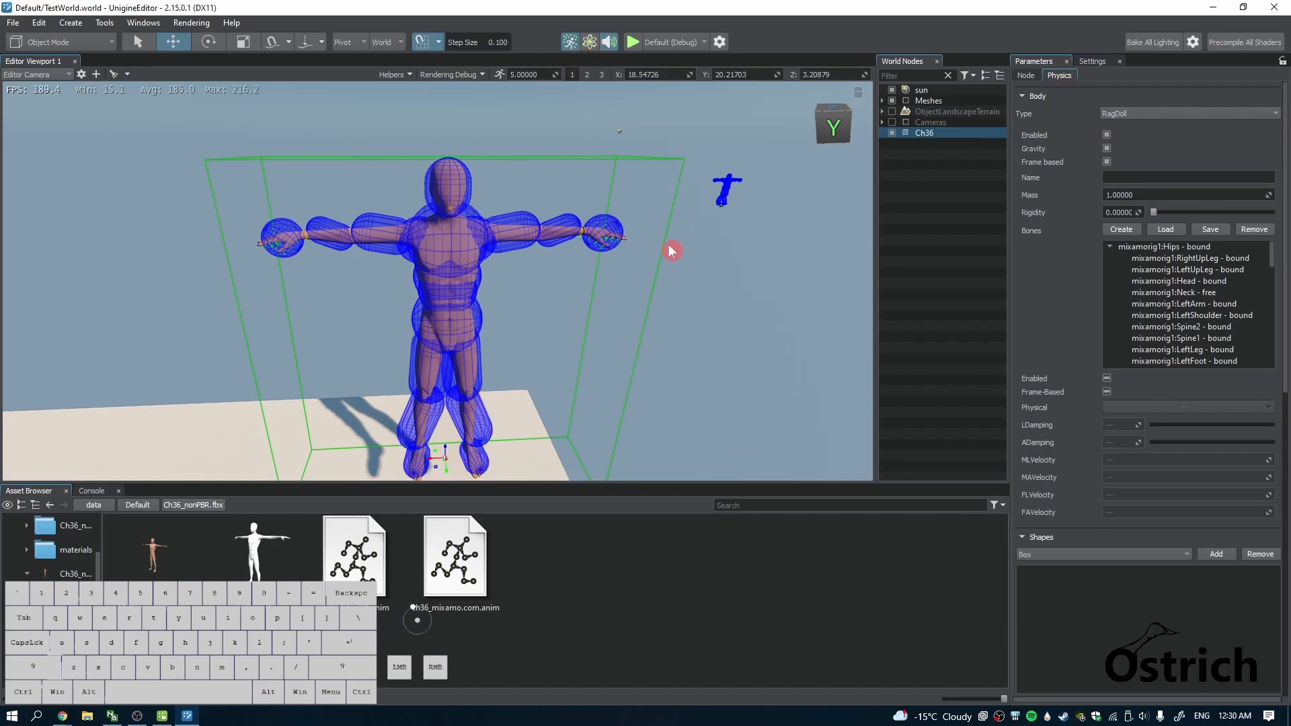
left_click(590, 41)
mouse_move(533, 366)
right_mouse_down()
mouse_move(532, 324)
mouse_move(533, 371)
right_mouse_up()
scroll(530, 335, "down", 3)
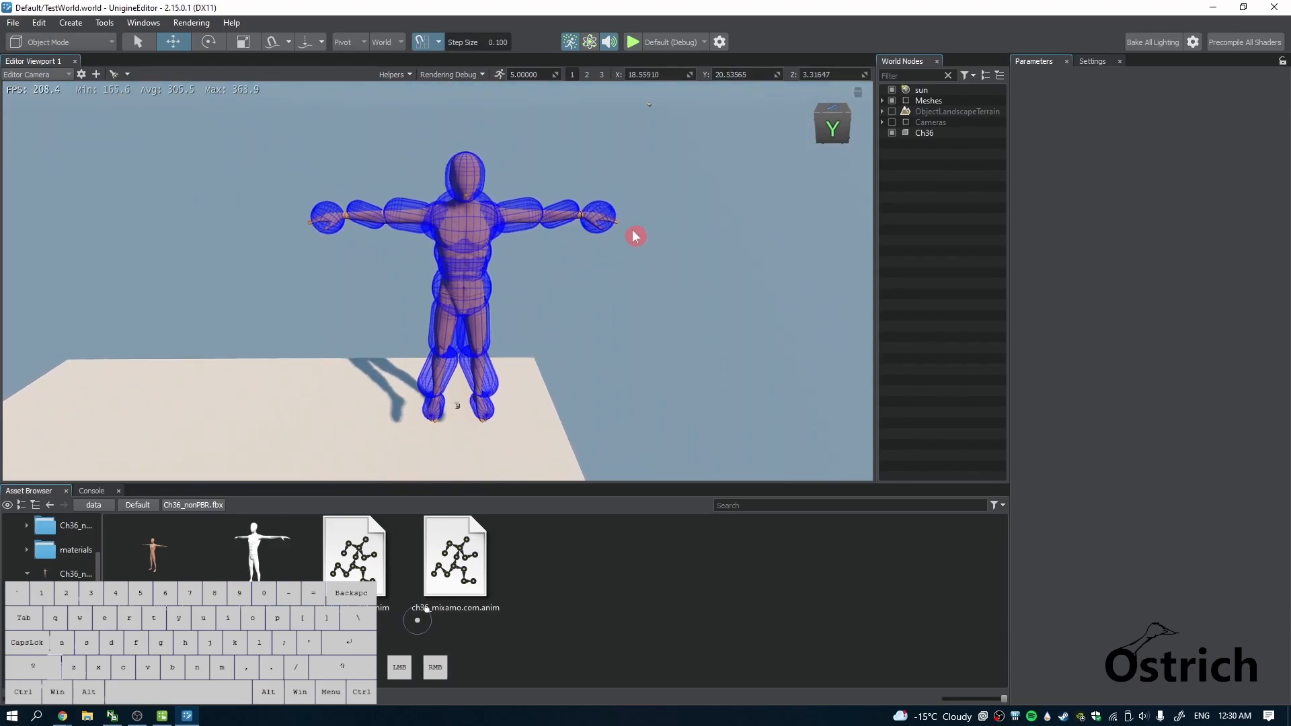
Step: Reselect Ch36, choose its mixamorig1:RightUpLeg bone and look through the ragdoll's bone list
left_click(461, 231)
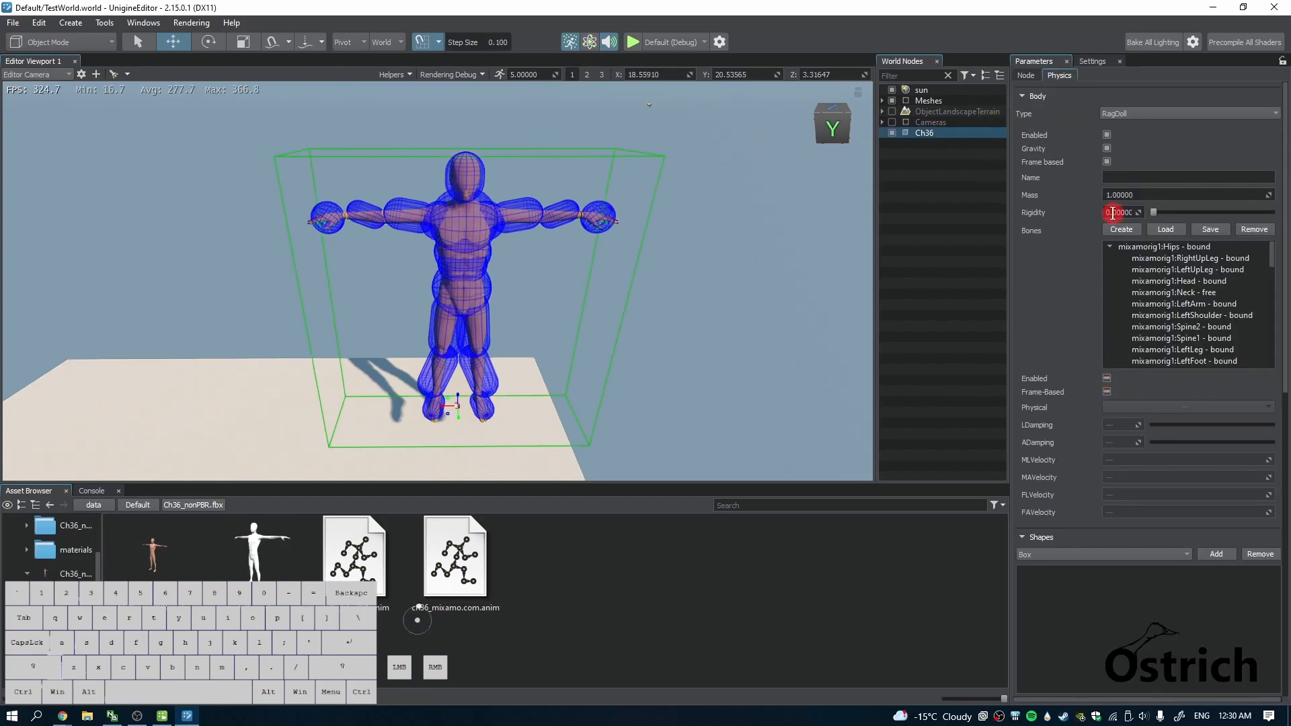
left_click(1139, 257)
scroll(1122, 352, "down", 15)
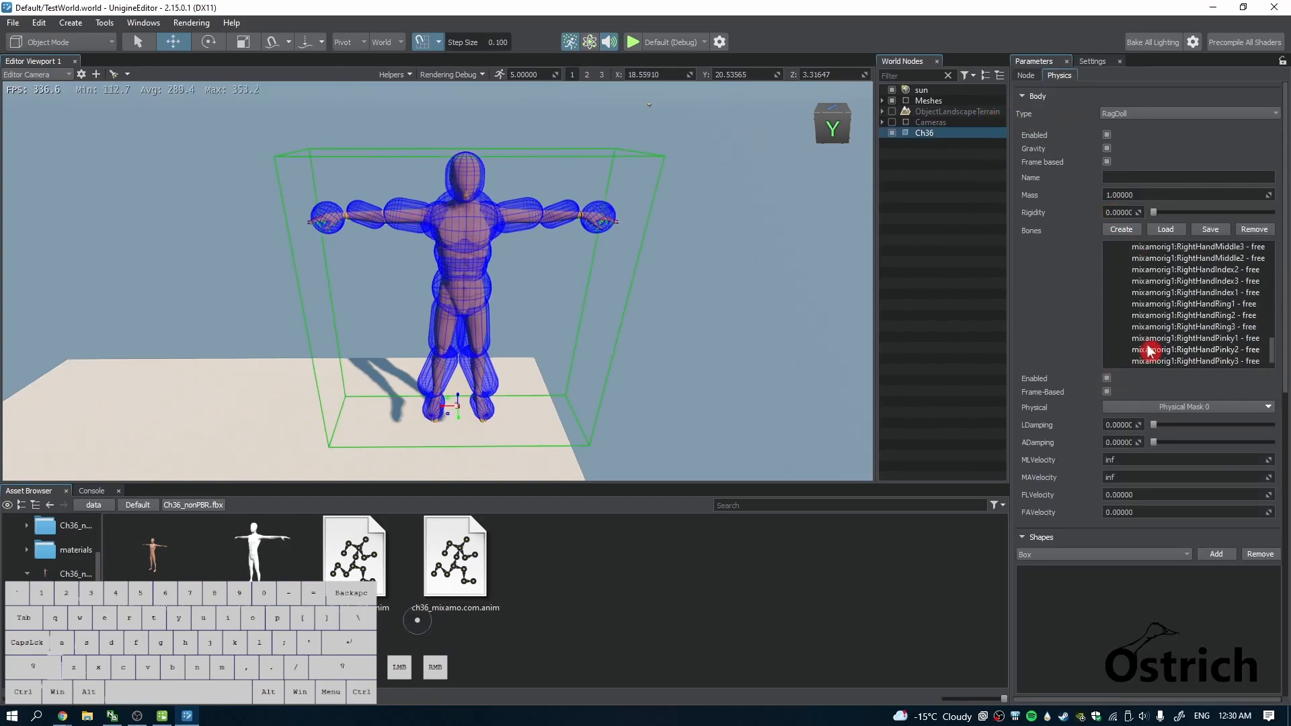
scroll(1166, 343, "up", 10)
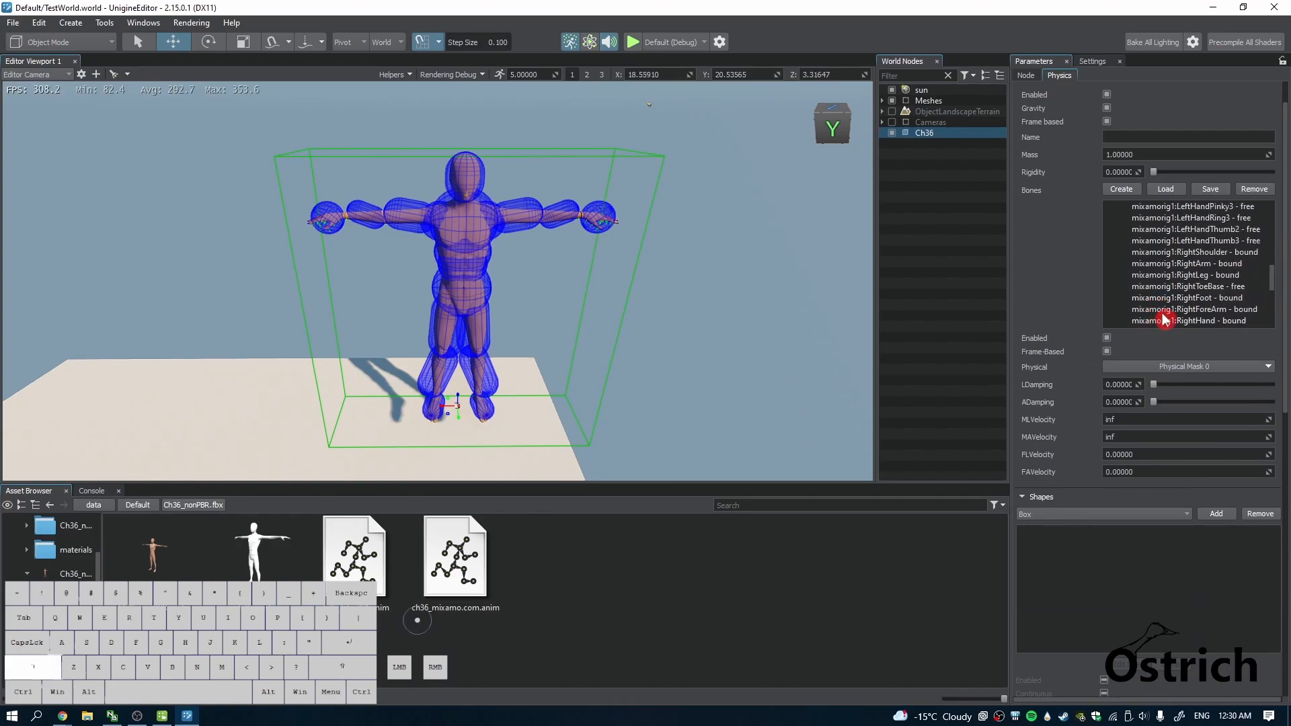
Step: Try to multi-select the ragdoll bones down to mixamorig1:RightHand, excluding the free ones
left_click(1166, 321, "shift")
scroll(1166, 323, "down", 2)
scroll(1169, 321, "up", 1)
left_click(1184, 253, "ctrl")
scroll(1175, 283, "up", 2)
left_click(1186, 265, "ctrl")
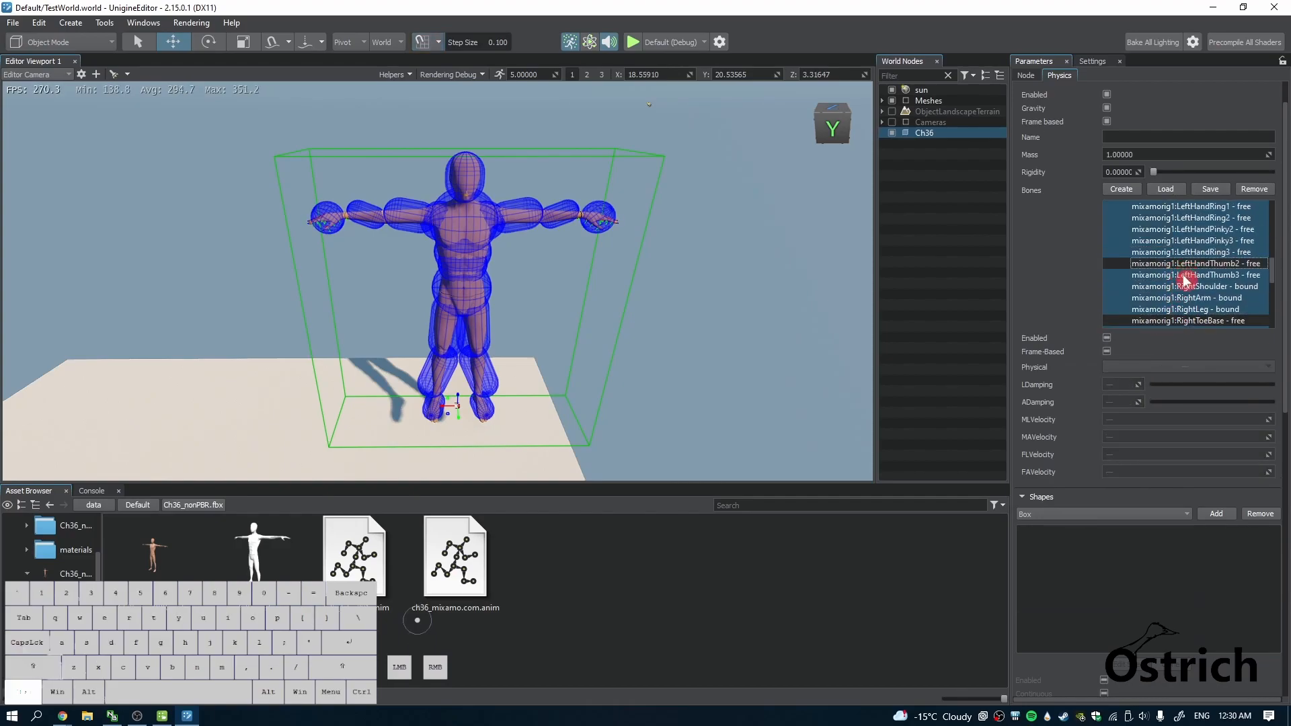
left_click(1187, 277, "ctrl")
scroll(1161, 306, "up", 6)
Step: Disable the Frame-Based option for the mixamorig1:RightUpLeg and mixamorig1:LeftUpLeg bones
left_click(1189, 248)
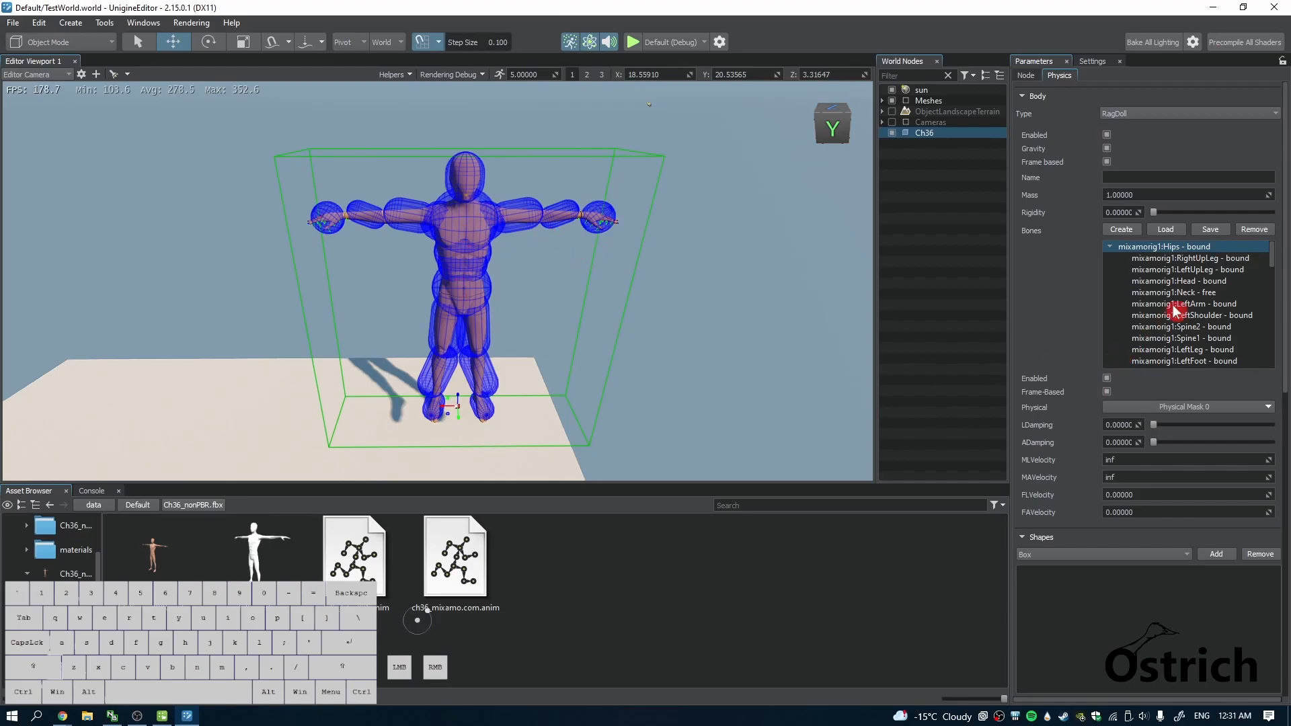
left_click(1201, 261)
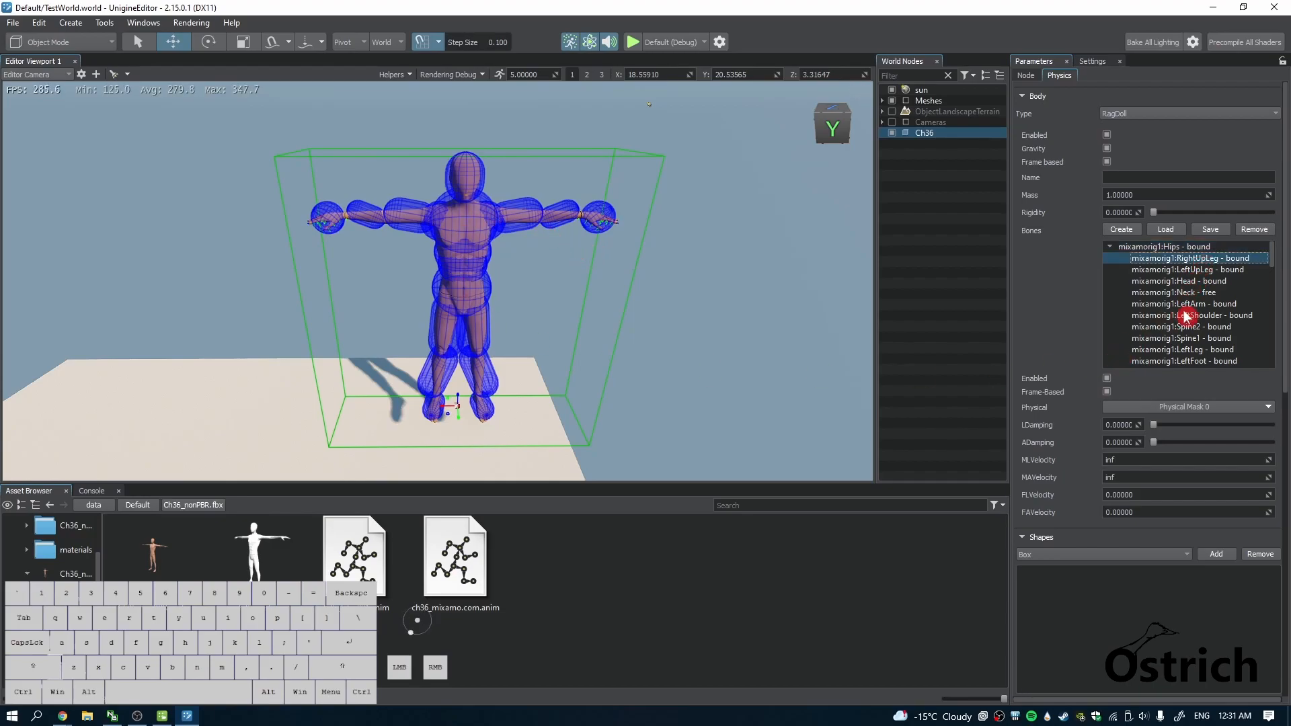
left_click(1107, 393)
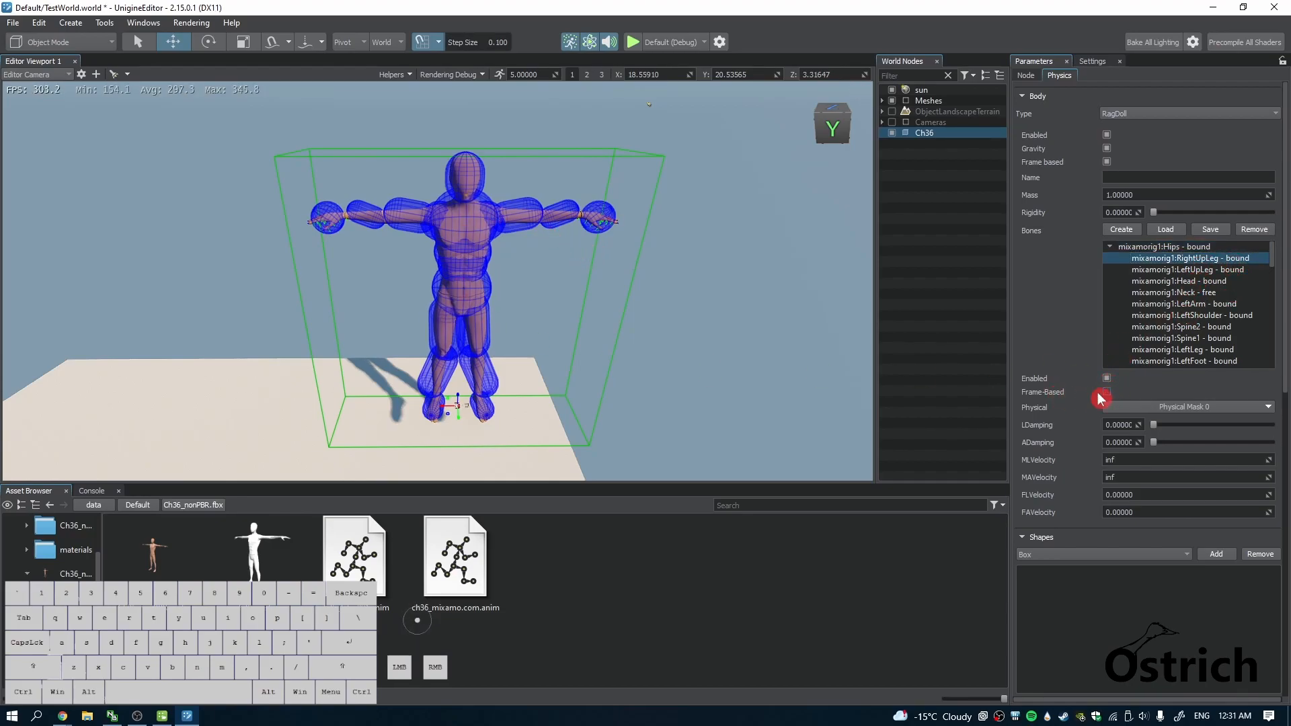
left_click(1178, 270)
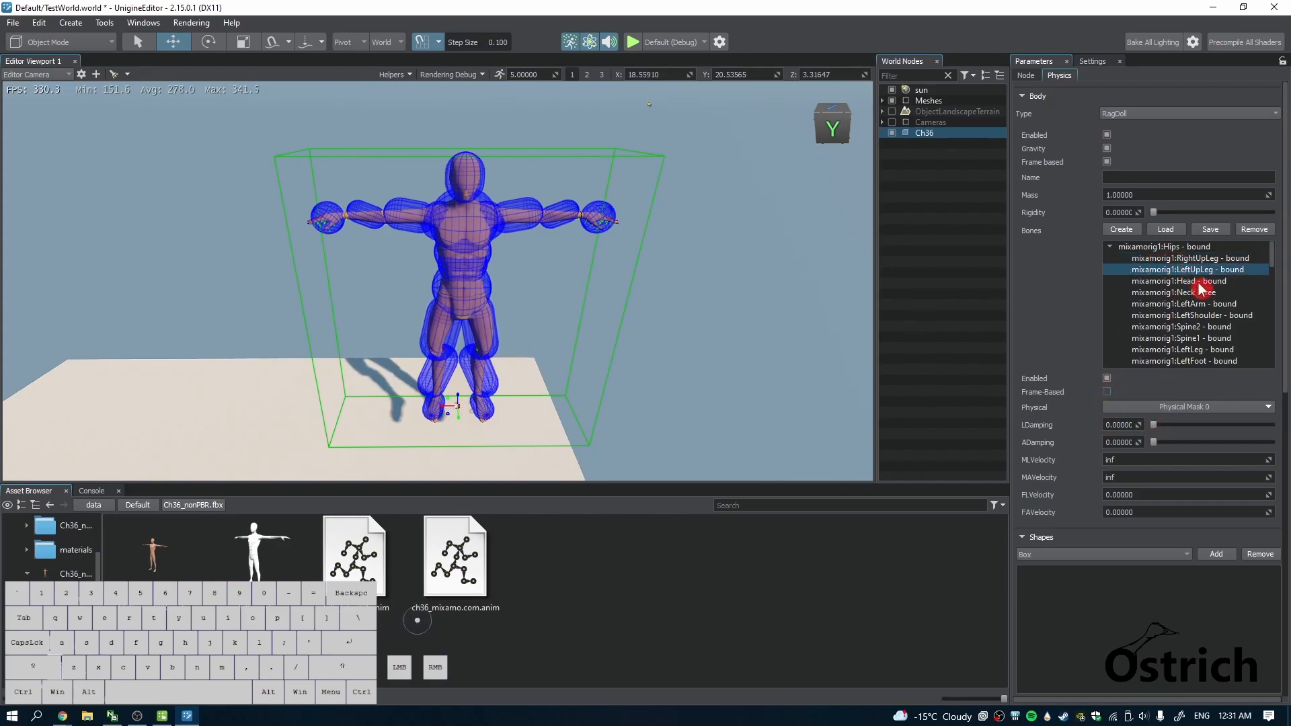
Step: Switch Frame-Based off and back on for the mixamorig1:Head bone, checking the mixamorig1:Neck bone in between
left_click(1188, 281)
left_click(1107, 393)
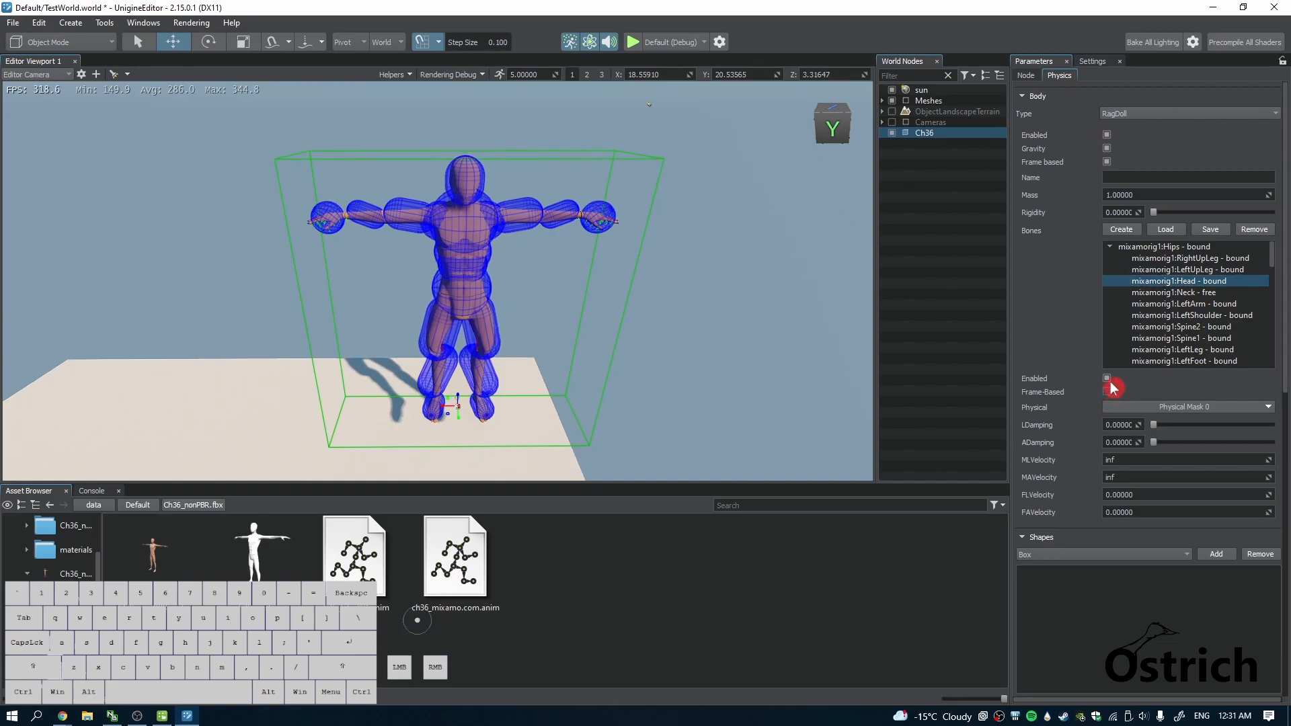
left_click(1170, 293)
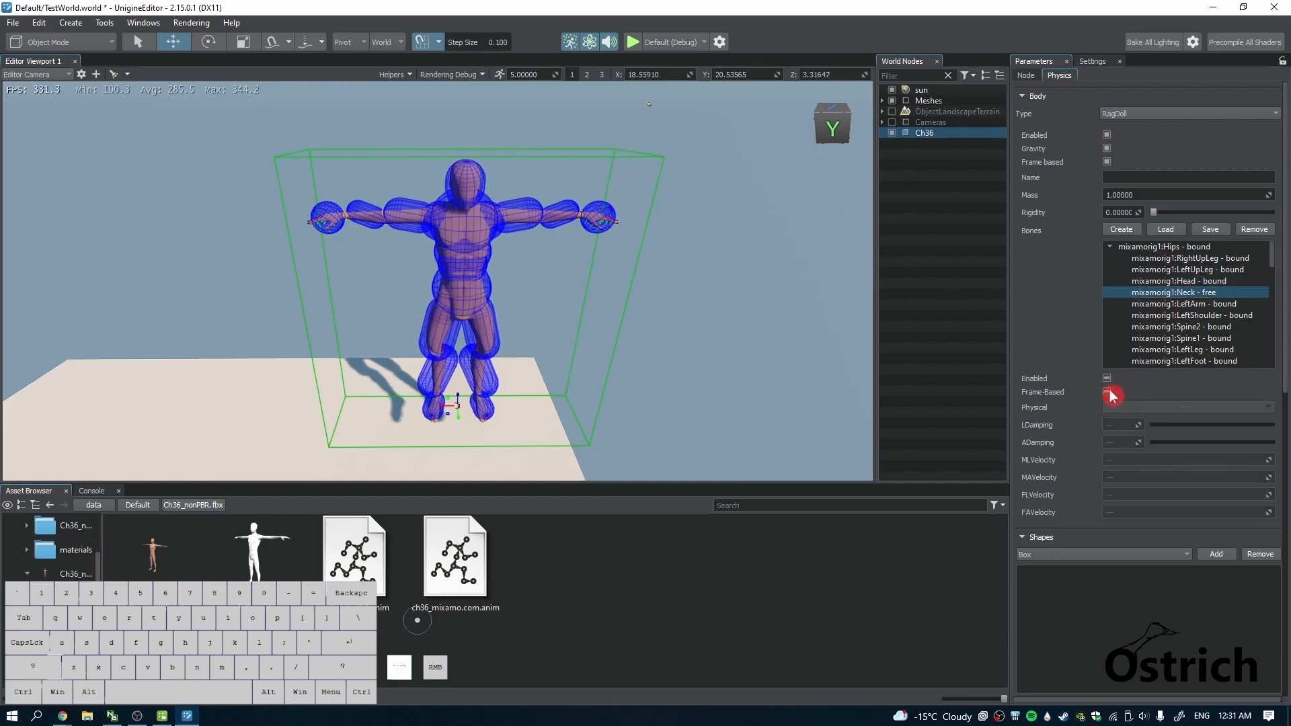
left_click(1186, 282)
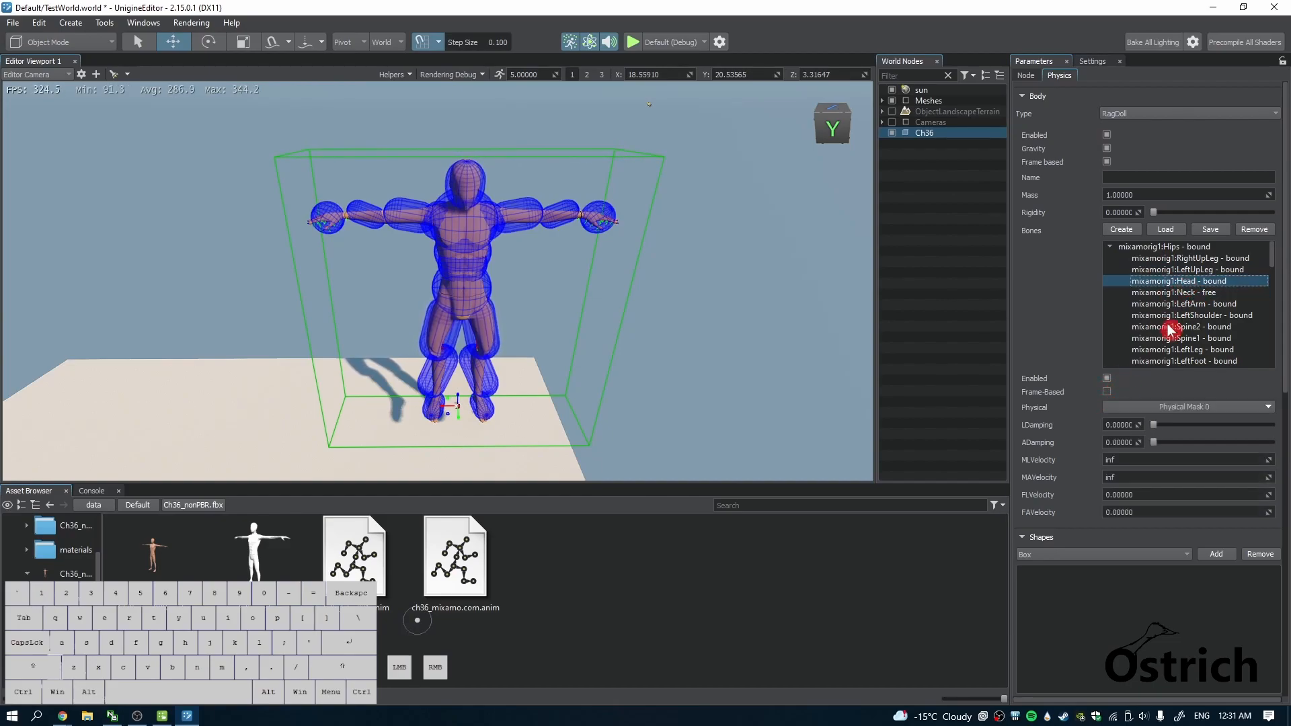
left_click(1107, 396)
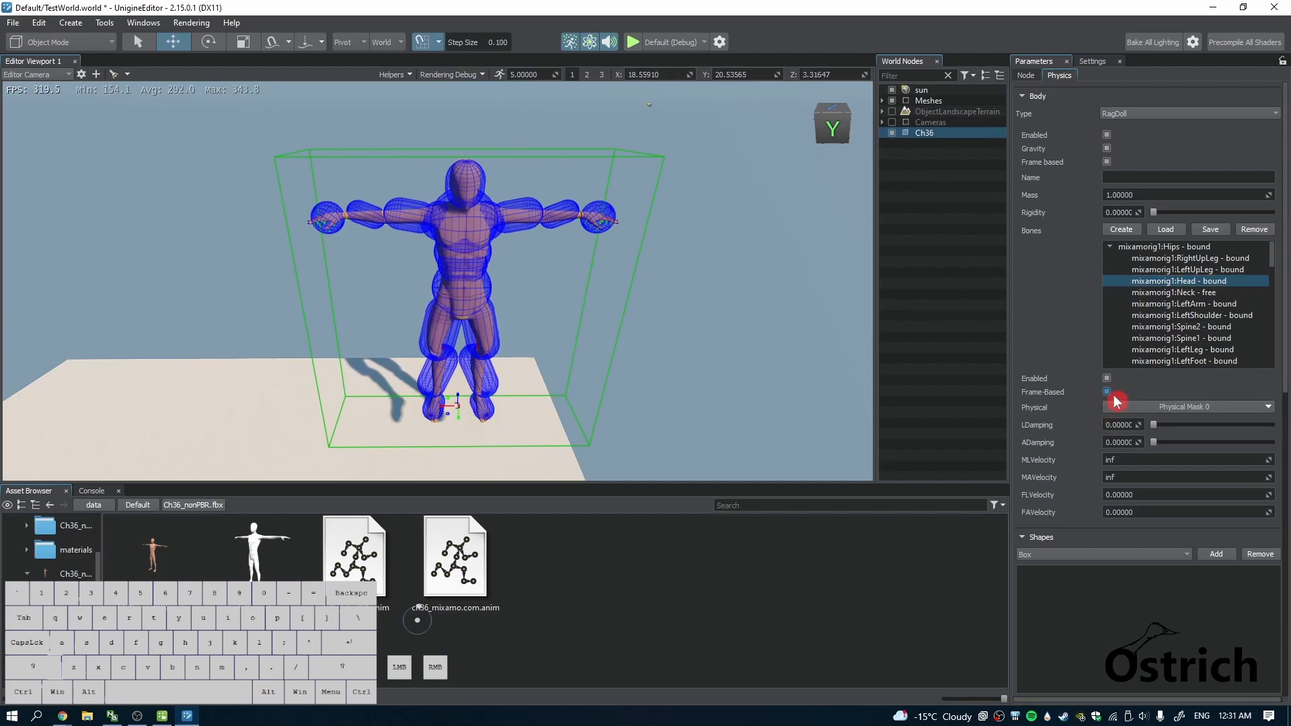
Step: Save the world, toggle physics simulation to test Ch36 with its upper-leg bones not frame-based, and reselect Ch36
right_click_drag(646, 342, 591, 277)
key("w")
key("e")
key("w")
key("s")
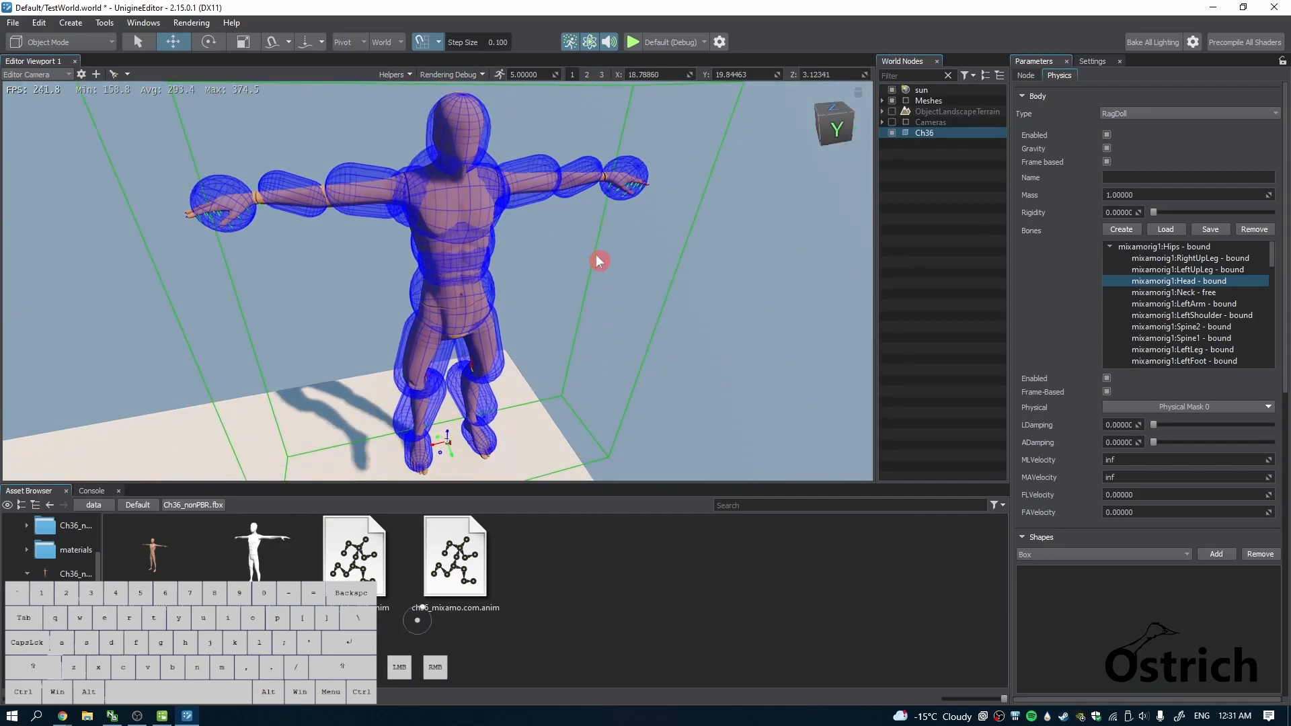
left_click(589, 41)
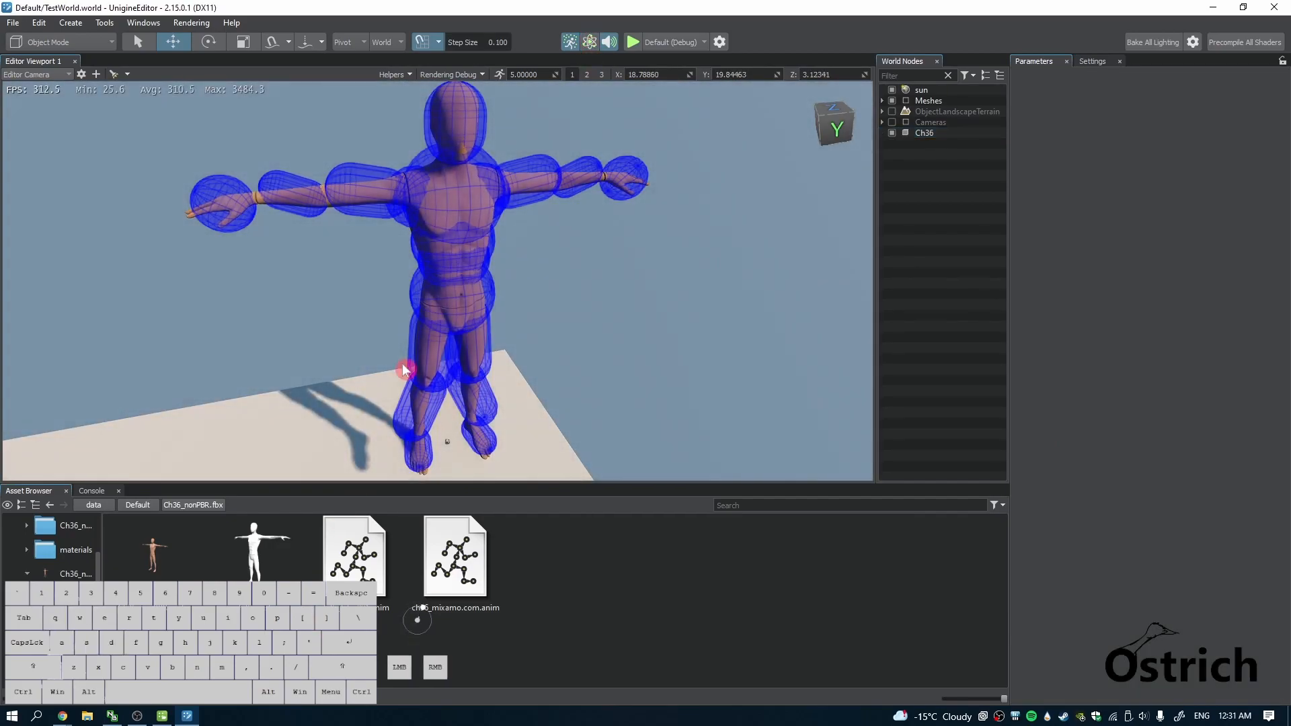
right_click(401, 366)
right_click_drag(401, 366, 389, 357)
left_click(921, 133)
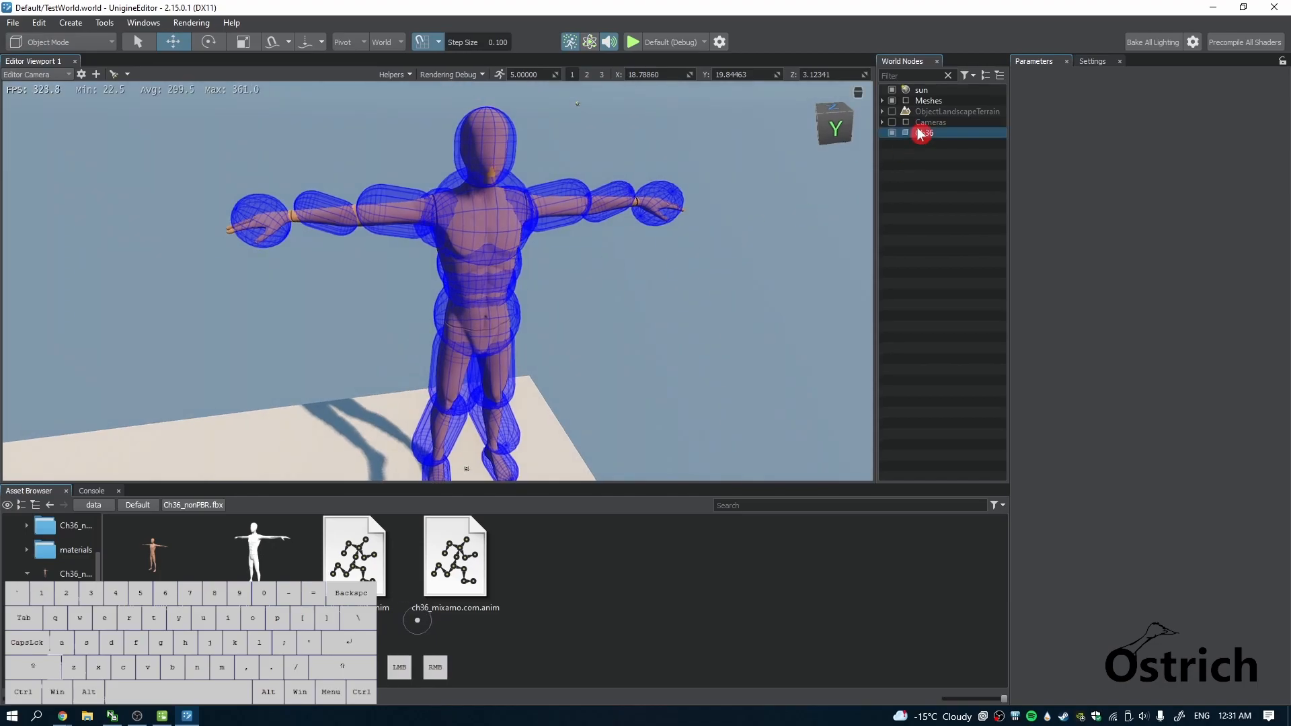